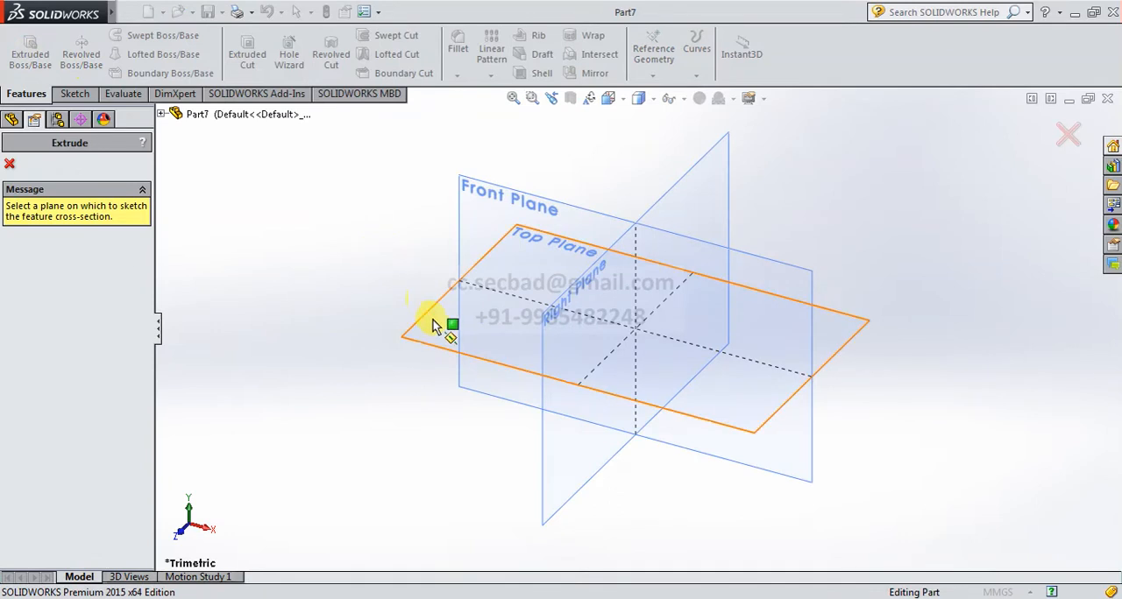
Sketch a center rectangle about 131 mm wide on the Top Plane, centred on the origin.
left_click(428, 317)
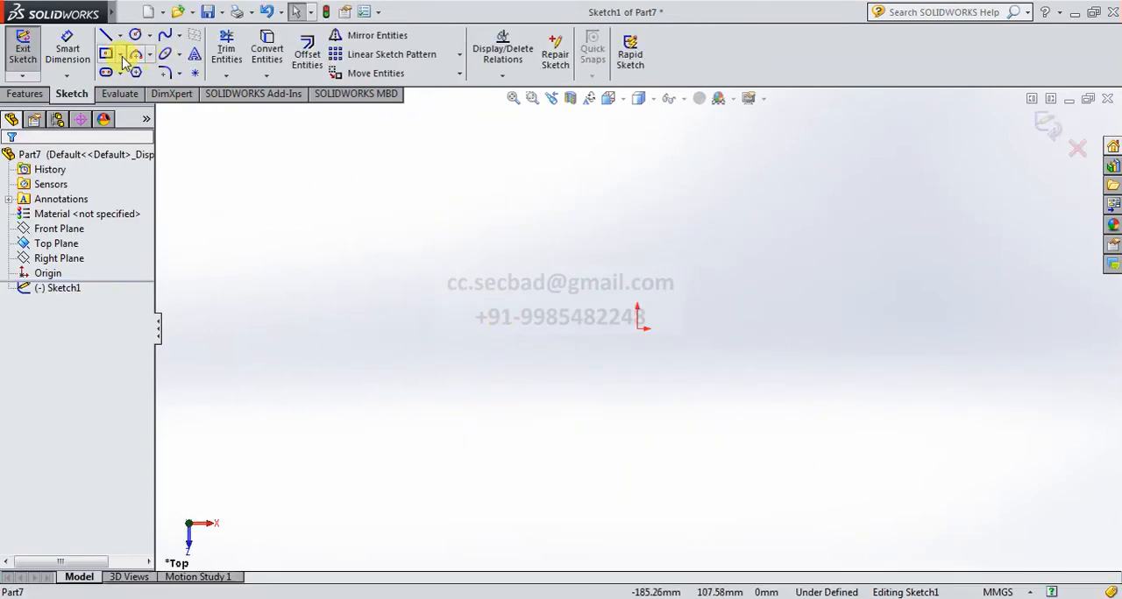
left_click(121, 54)
left_click(150, 77)
left_click_drag(638, 326, 774, 391)
Dimension the rectangle to 100 mm long and 40 mm wide.
left_click(87, 68)
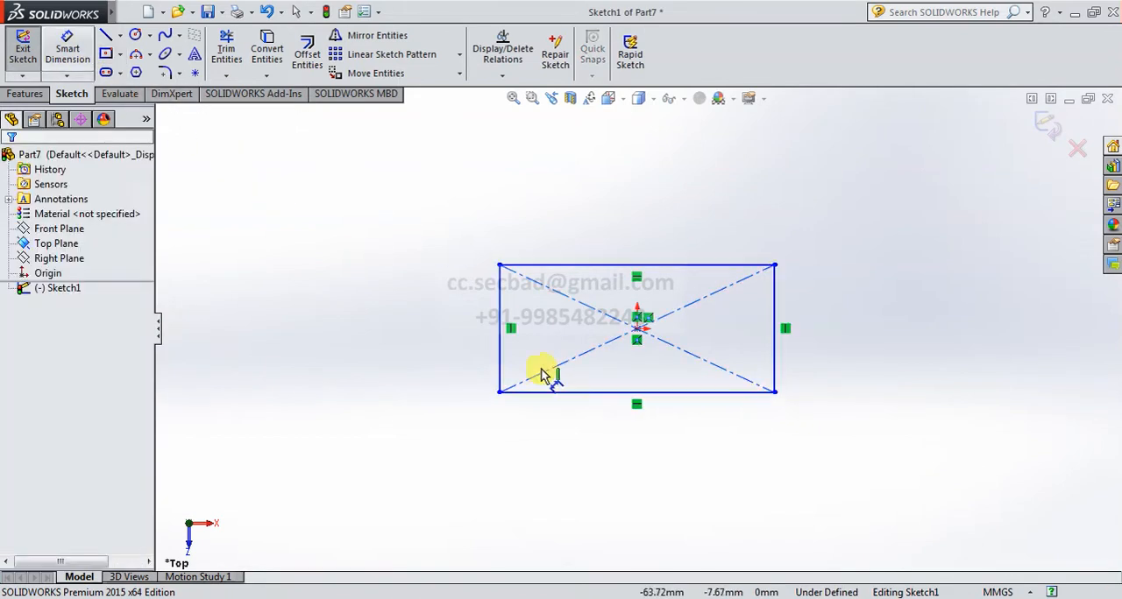
left_click(644, 423)
left_click(645, 453)
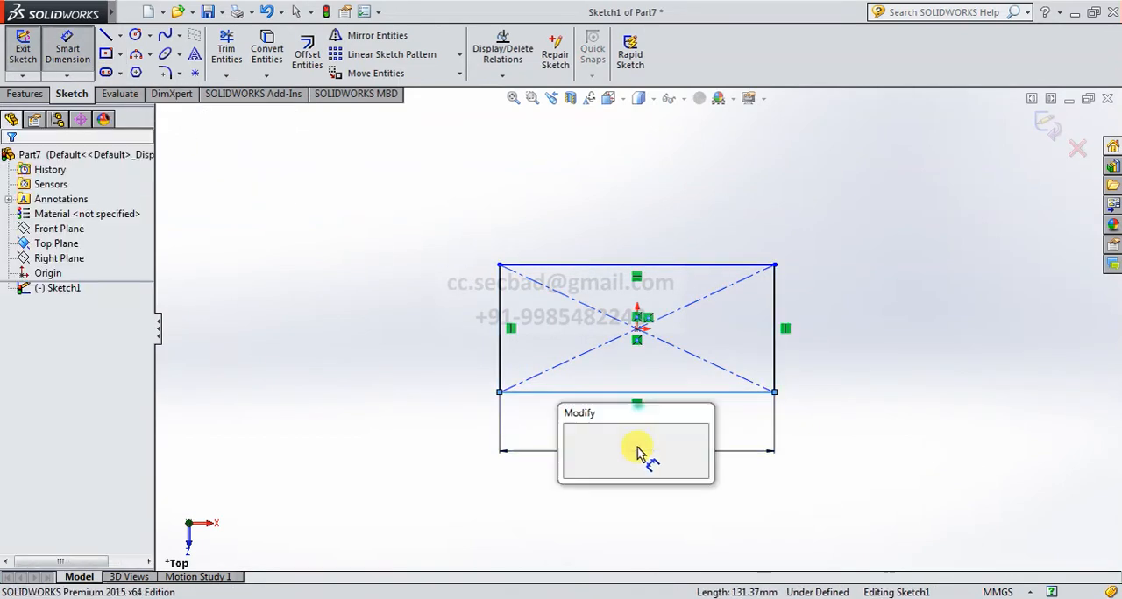
type("100")
key("Return")
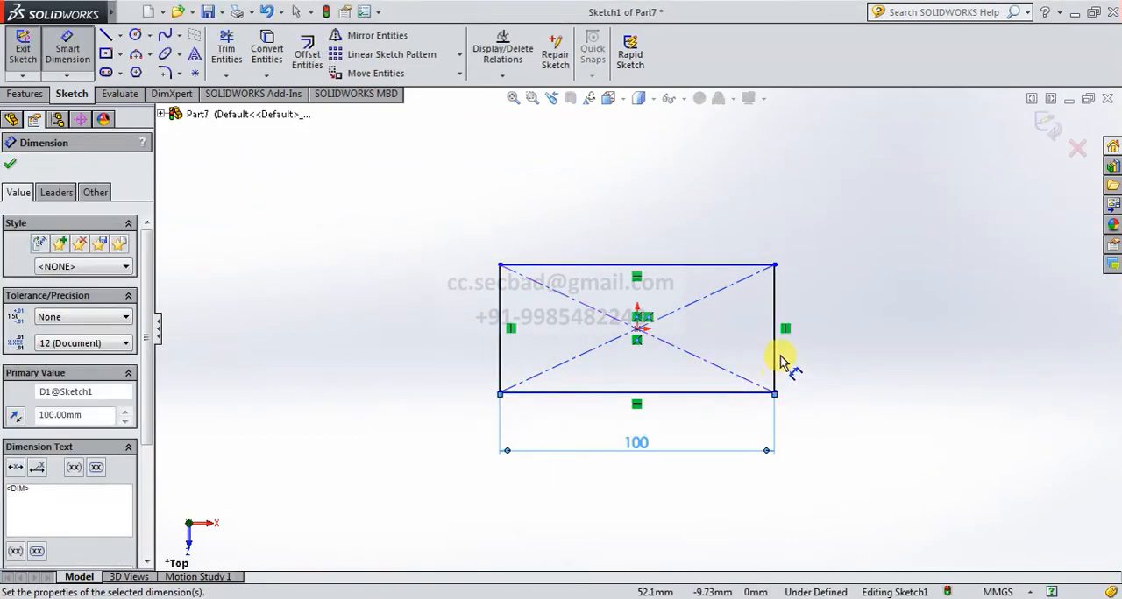
left_click(774, 359)
left_click(848, 341)
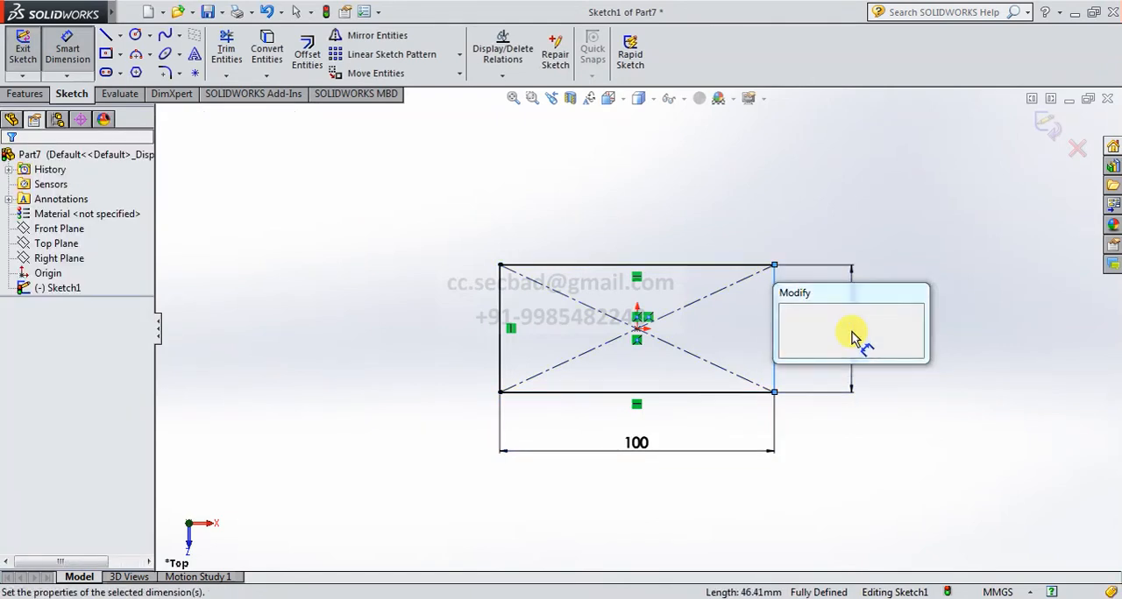
type("40")
key("Return")
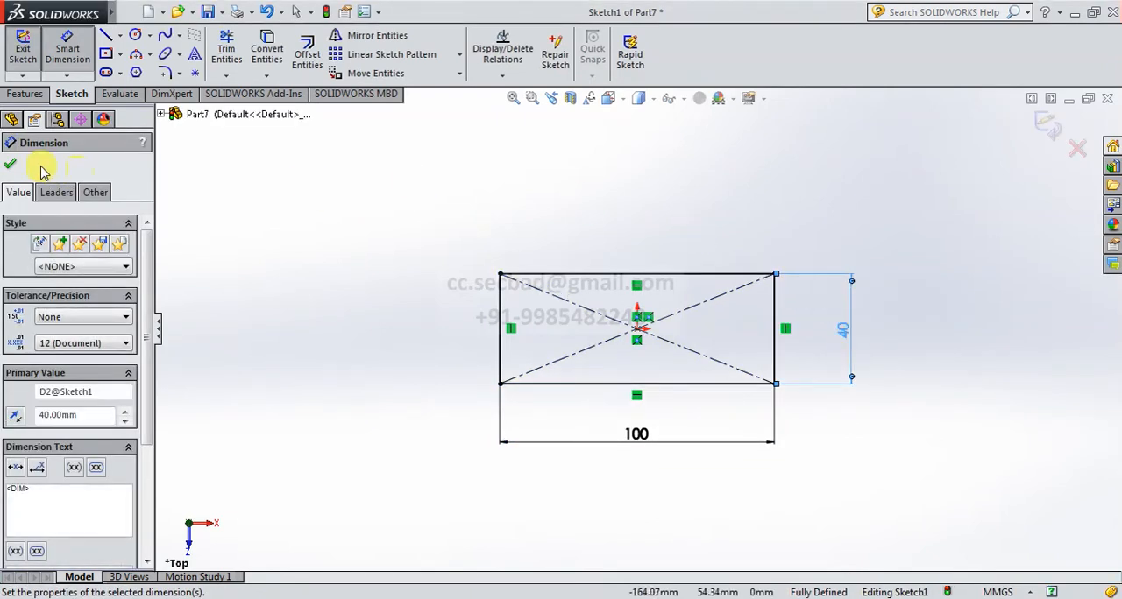
left_click(10, 164)
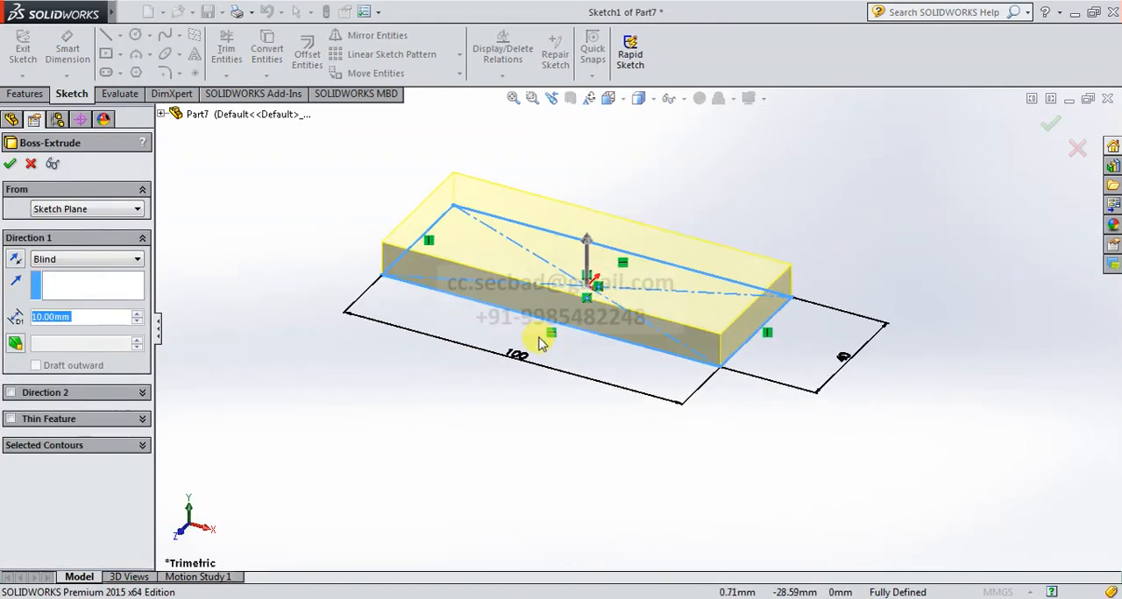
Extrude the rectangle as a blind boss 10 mm deep.
scroll(540, 342, "up", 2)
scroll(496, 211, "down", 2)
scroll(740, 420, "down", 1)
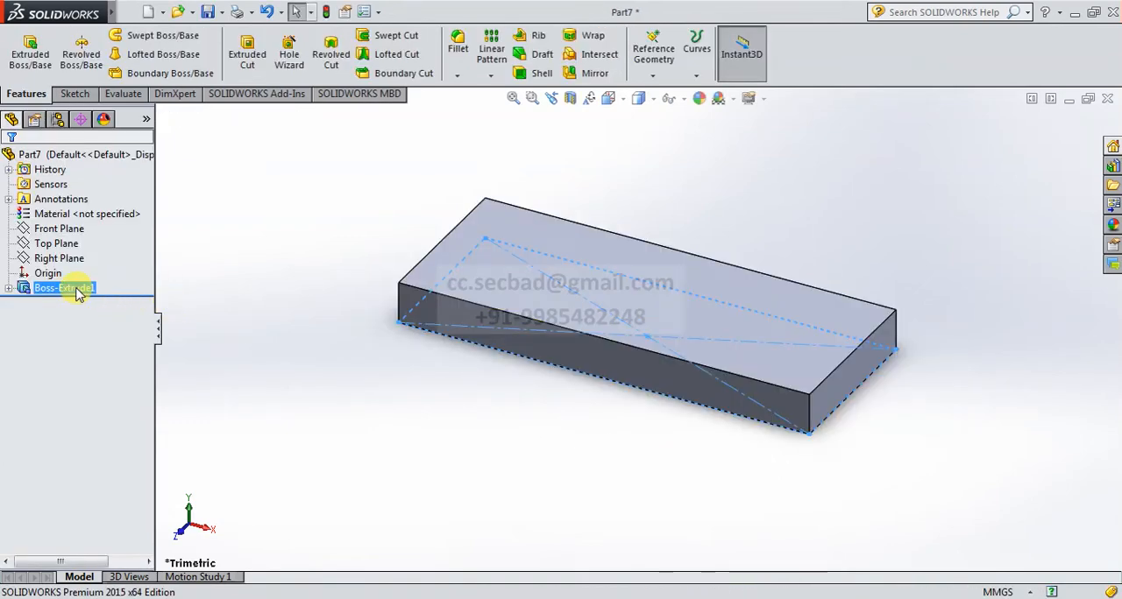
Rename the extruded plate feature to BasePlate.
left_click(77, 291)
left_click(66, 288)
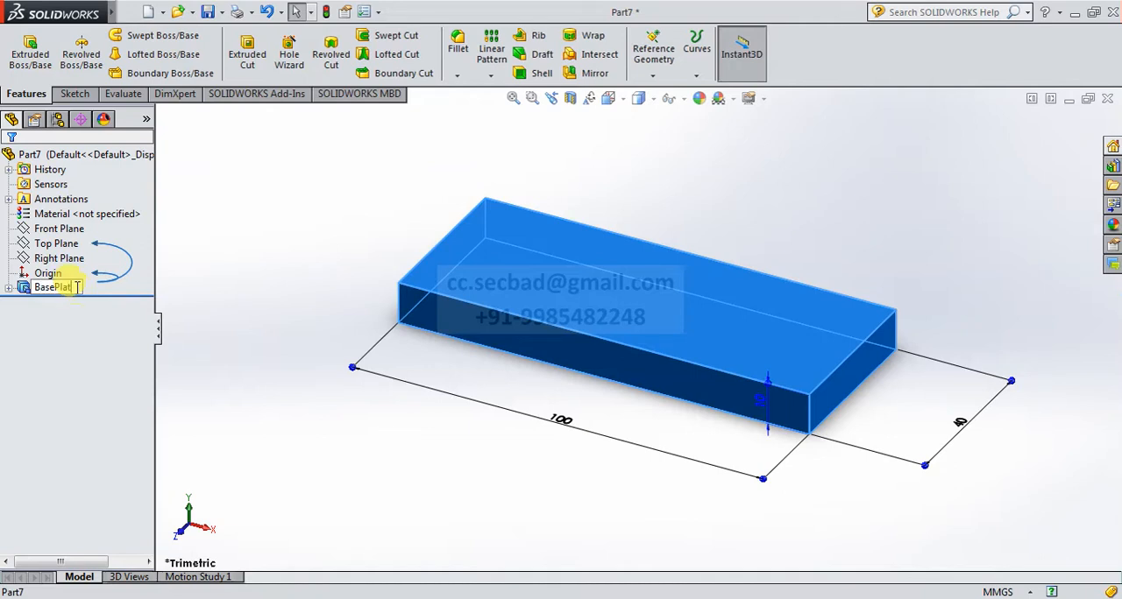
key("Return")
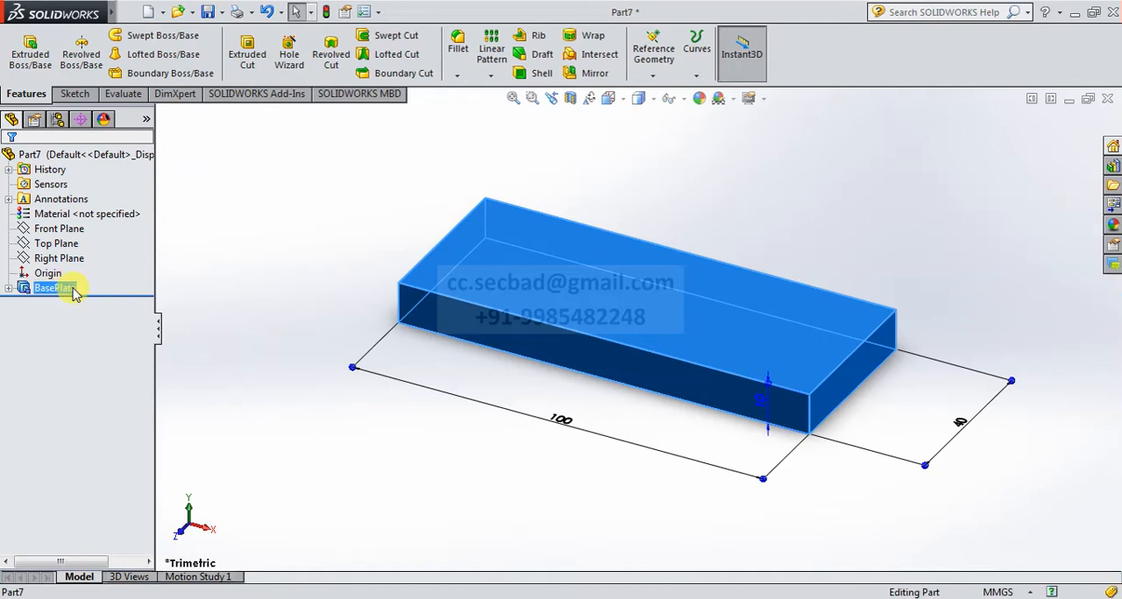
left_click(331, 291)
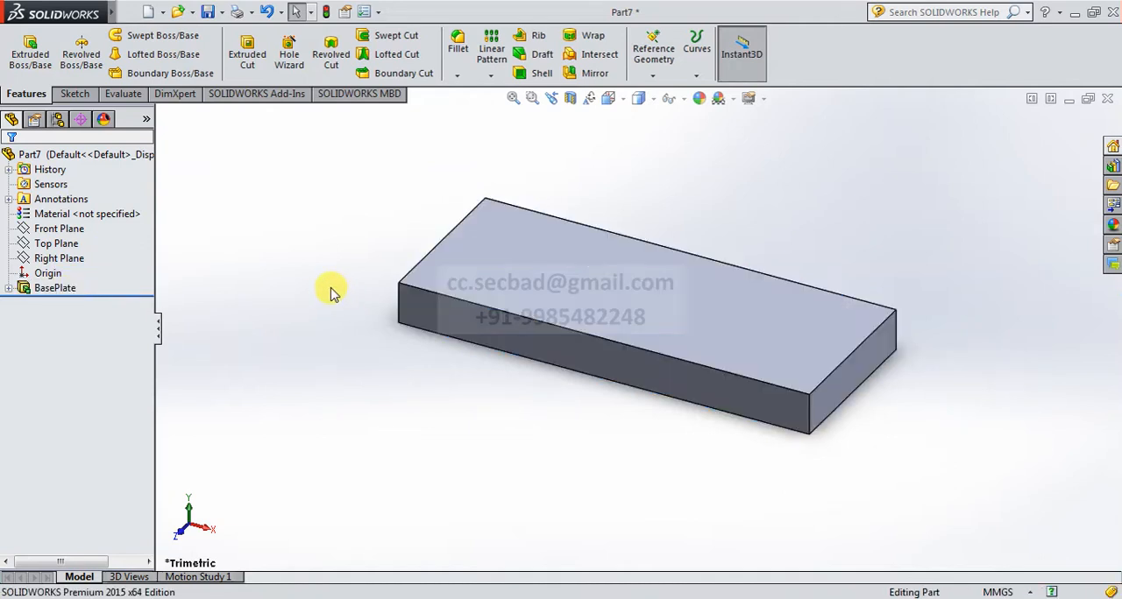
Start an extrude sketch on the plate's long front face and draw a vertical line about 29 mm up from its lower edge.
left_click(518, 326)
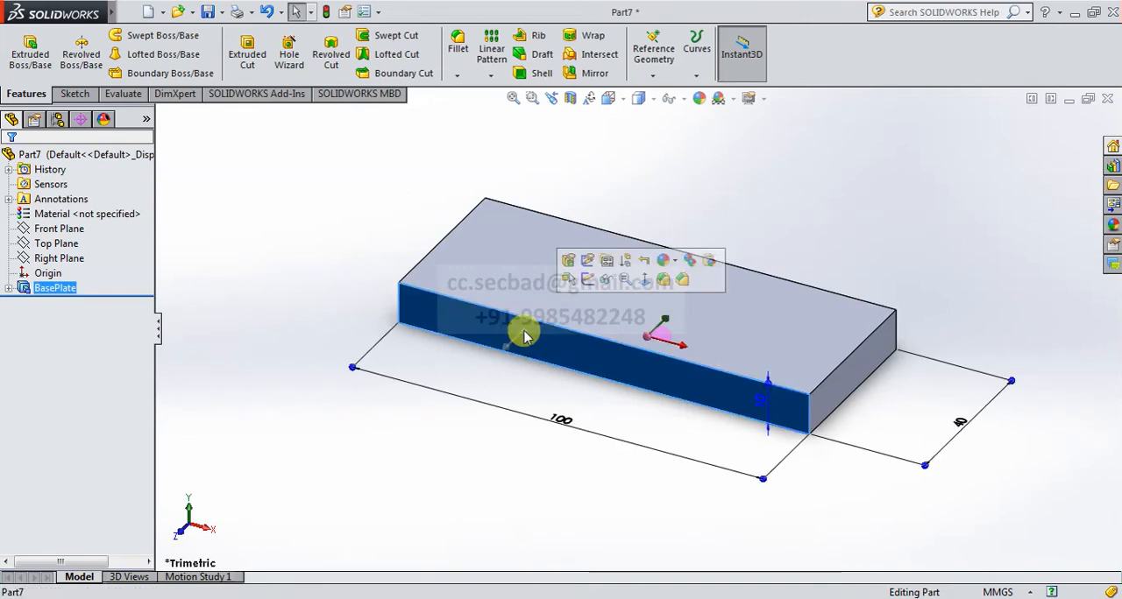
left_click(30, 53)
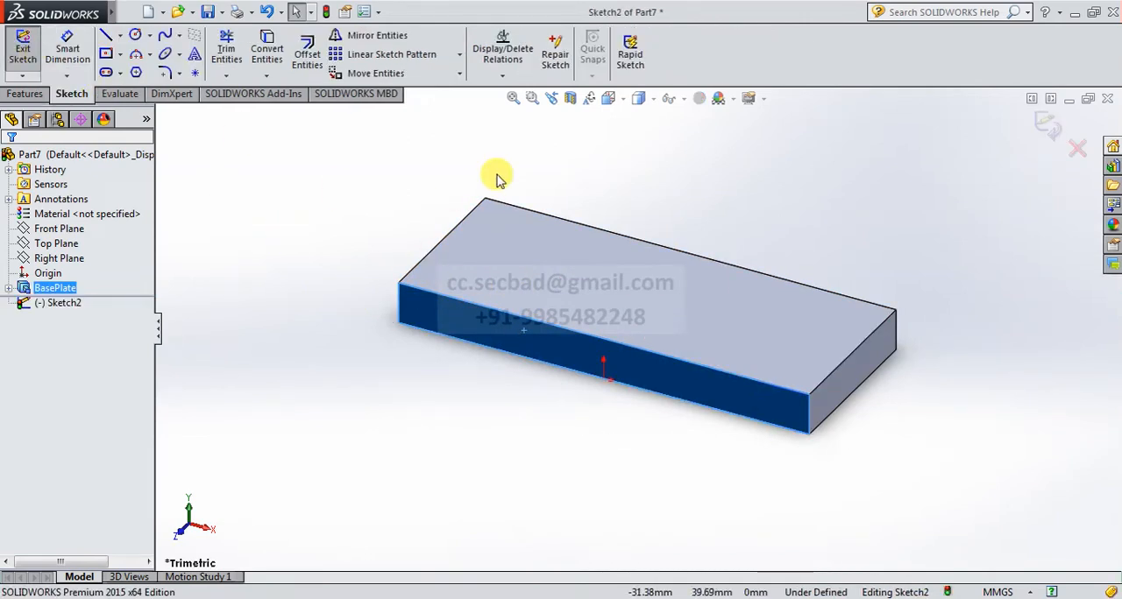
left_click(611, 98)
left_click(691, 184)
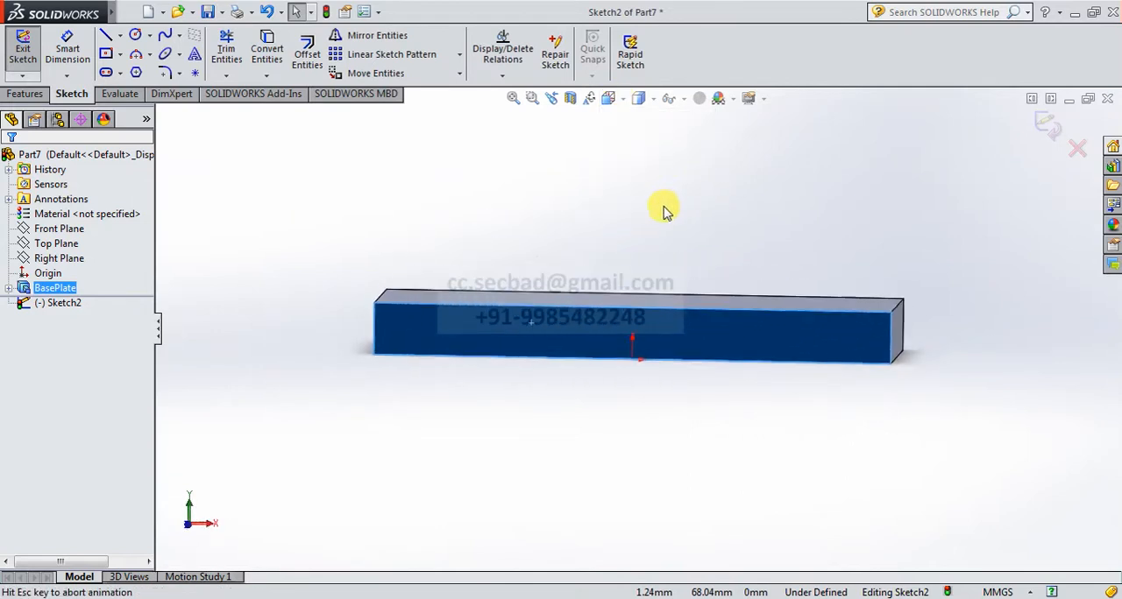
left_click(107, 37)
left_click(582, 354)
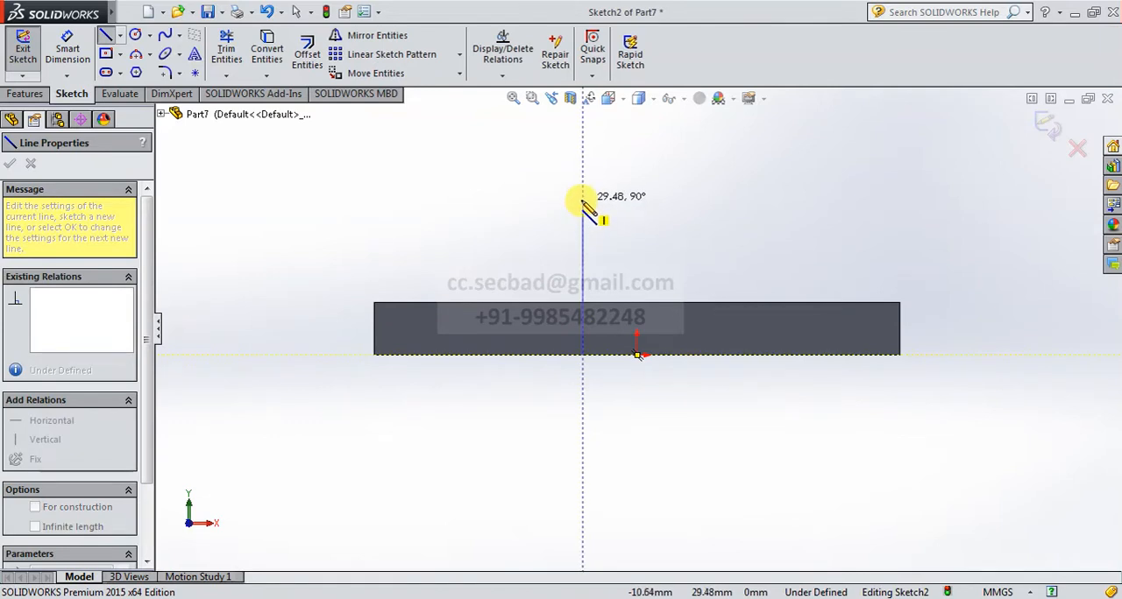
left_click(583, 200)
Dimension the vertical line to a length of 35 mm.
left_click(67, 46)
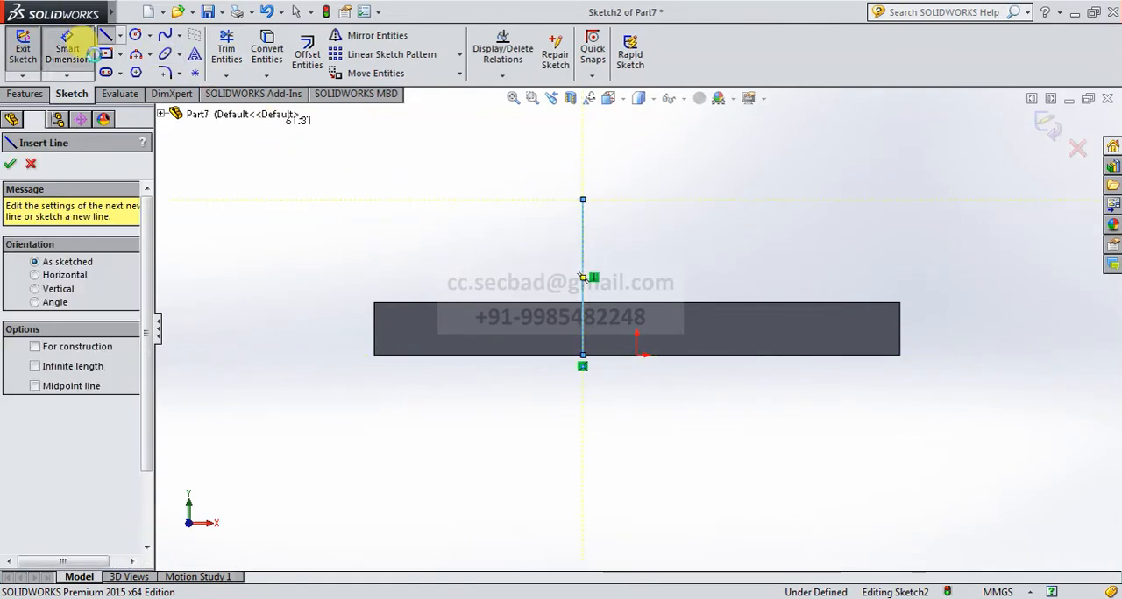
left_click(584, 272)
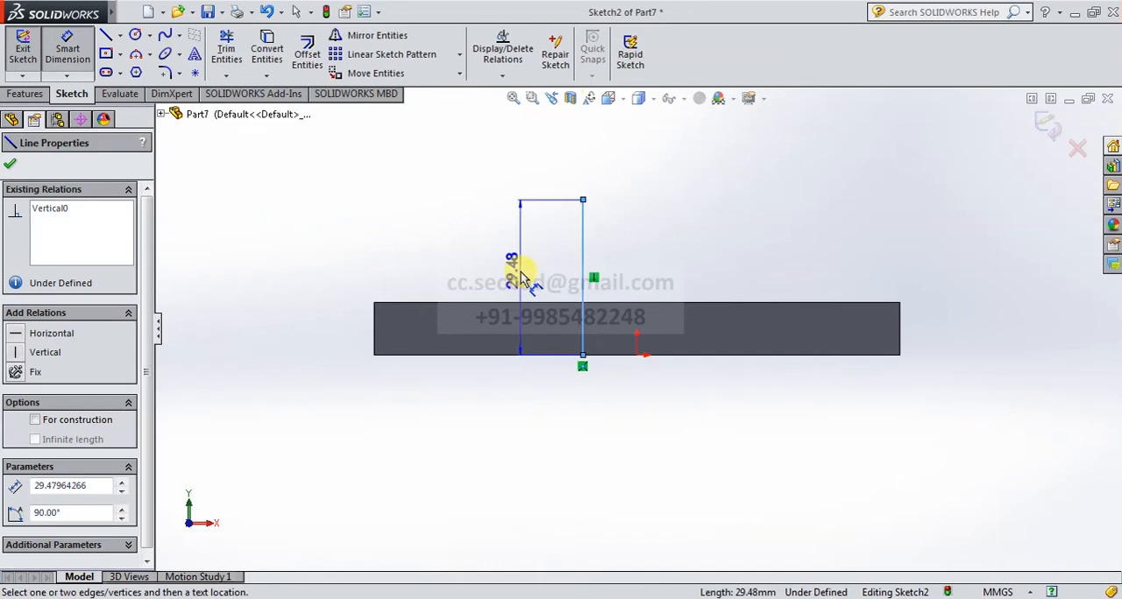
left_click(517, 273)
type("35")
key("Return")
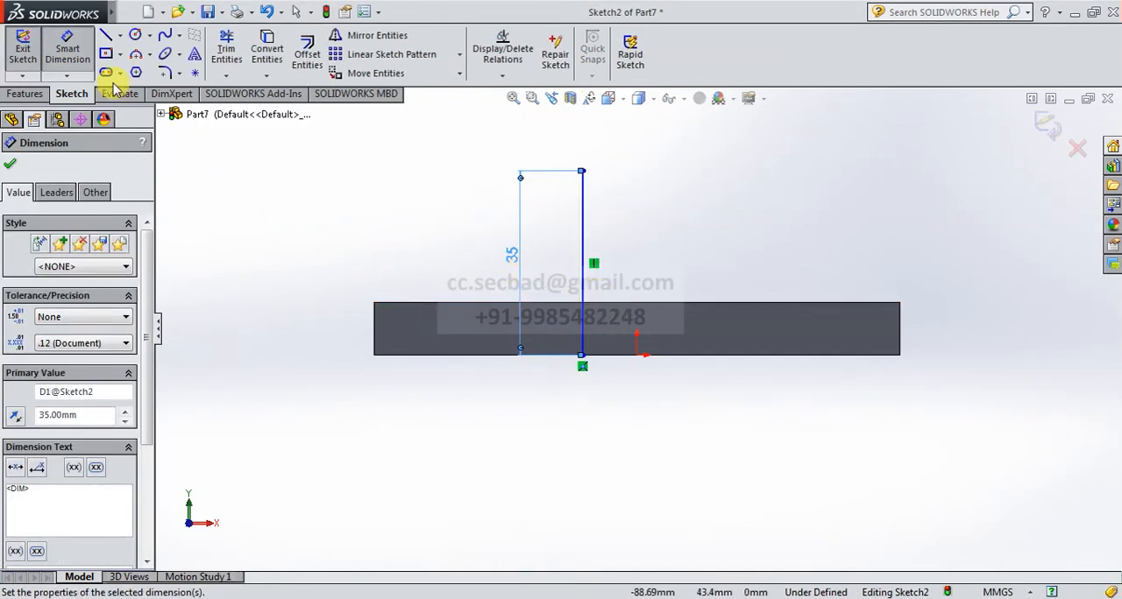
left_click(105, 35)
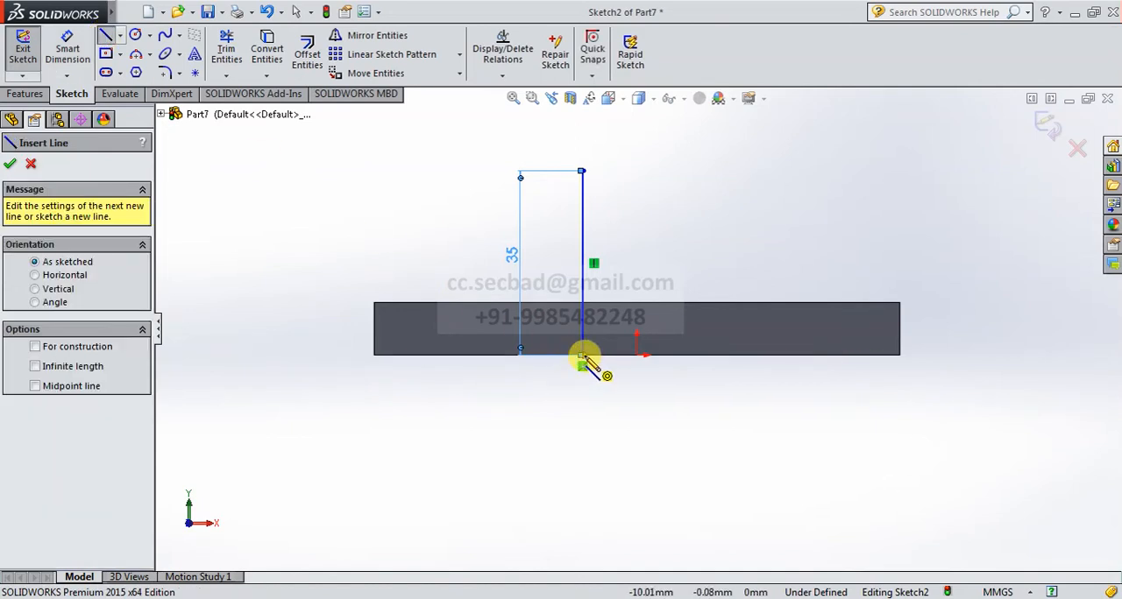
left_click(582, 354)
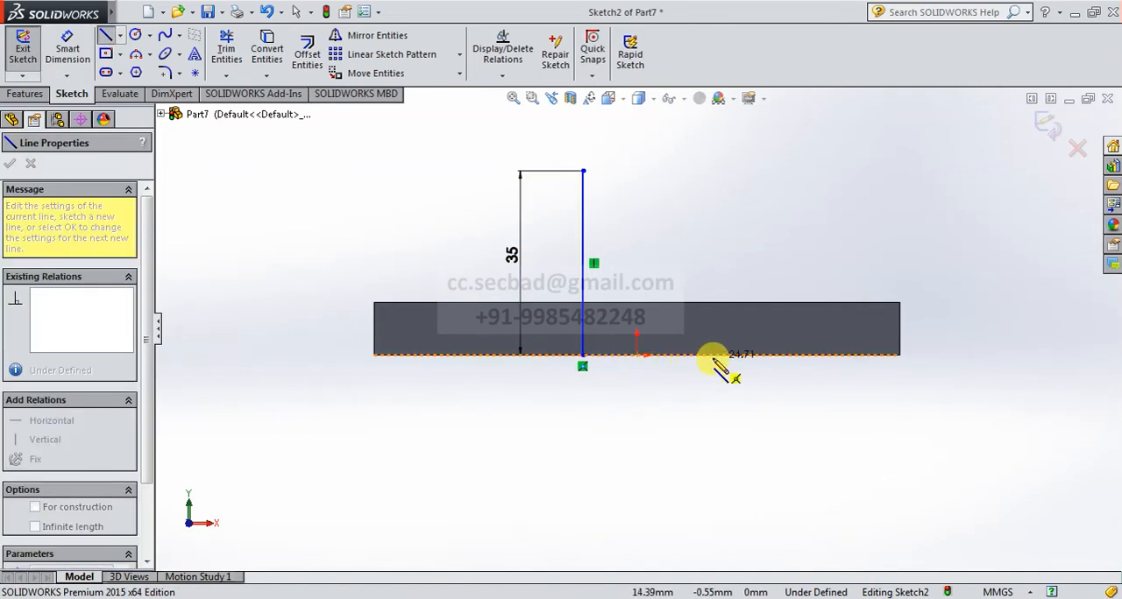
key("Escape")
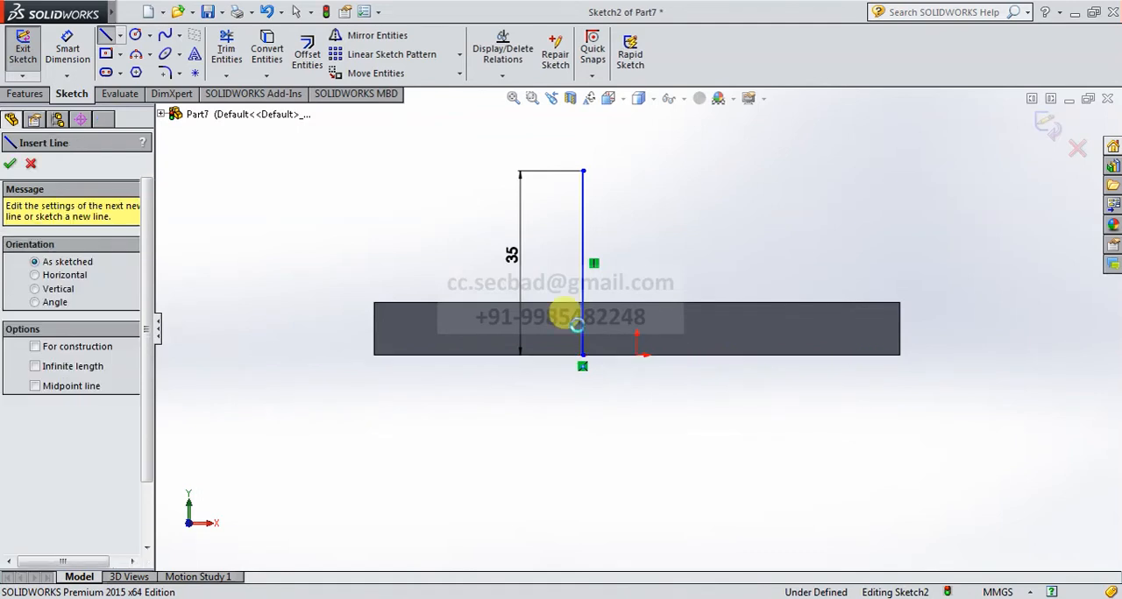
Dimension the horizontal distance between the vertical line's lower endpoint and the origin to 20 mm.
left_click(67, 50)
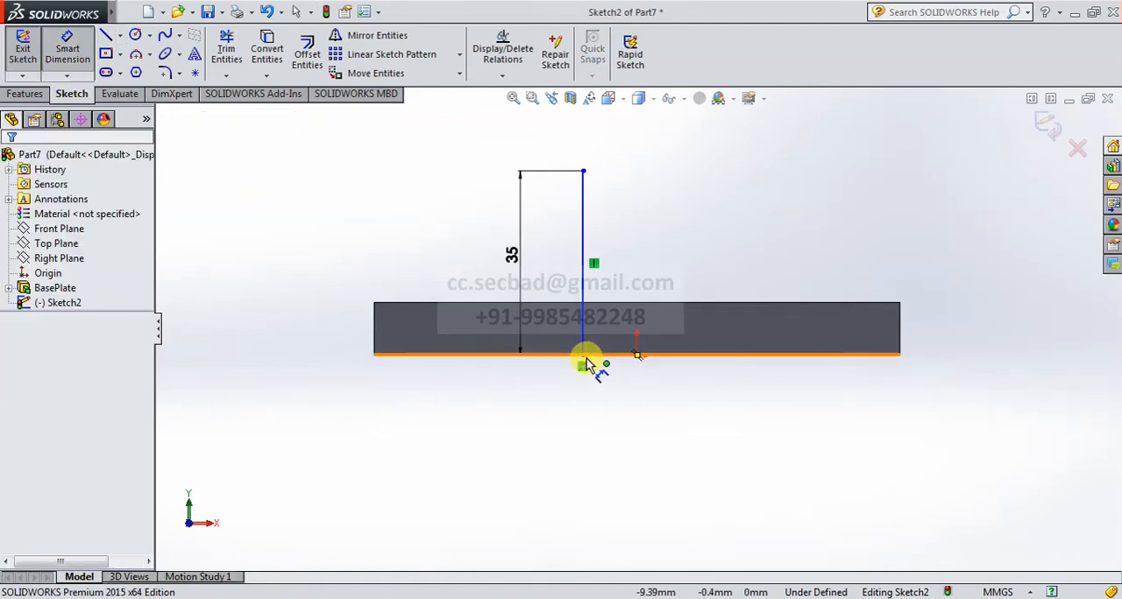
left_click(637, 355)
left_click(582, 355)
left_click(614, 419)
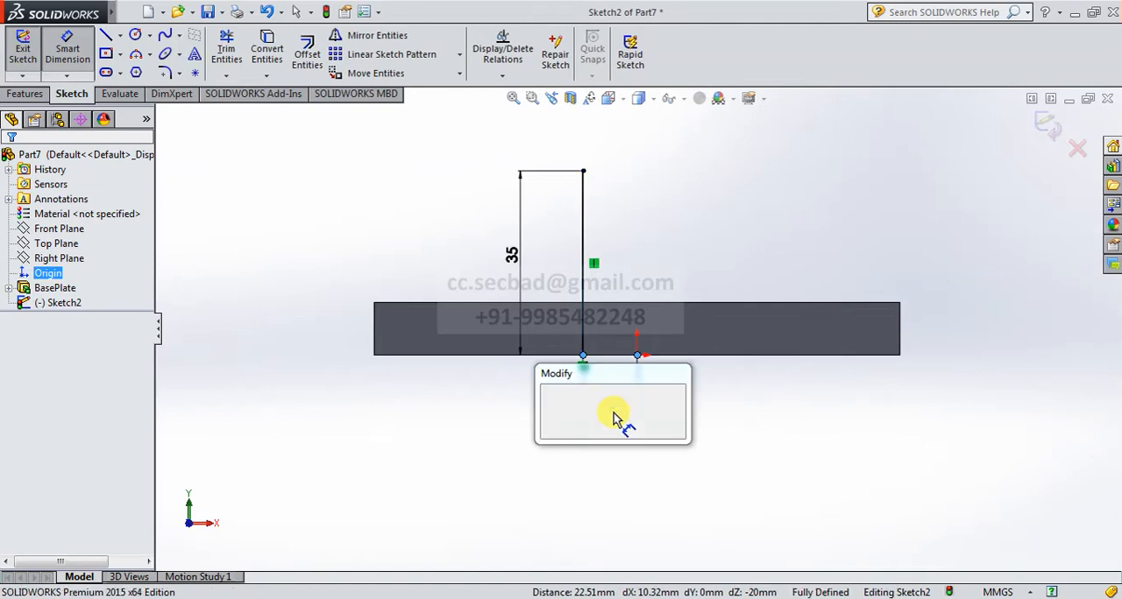
key("Return")
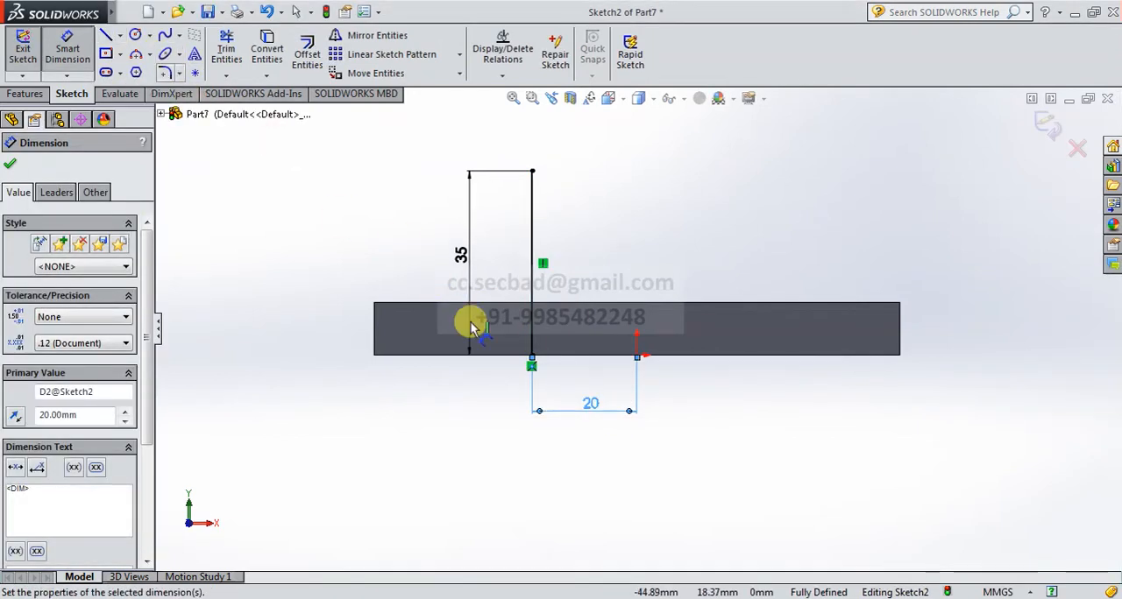
left_click(532, 359)
key("Escape")
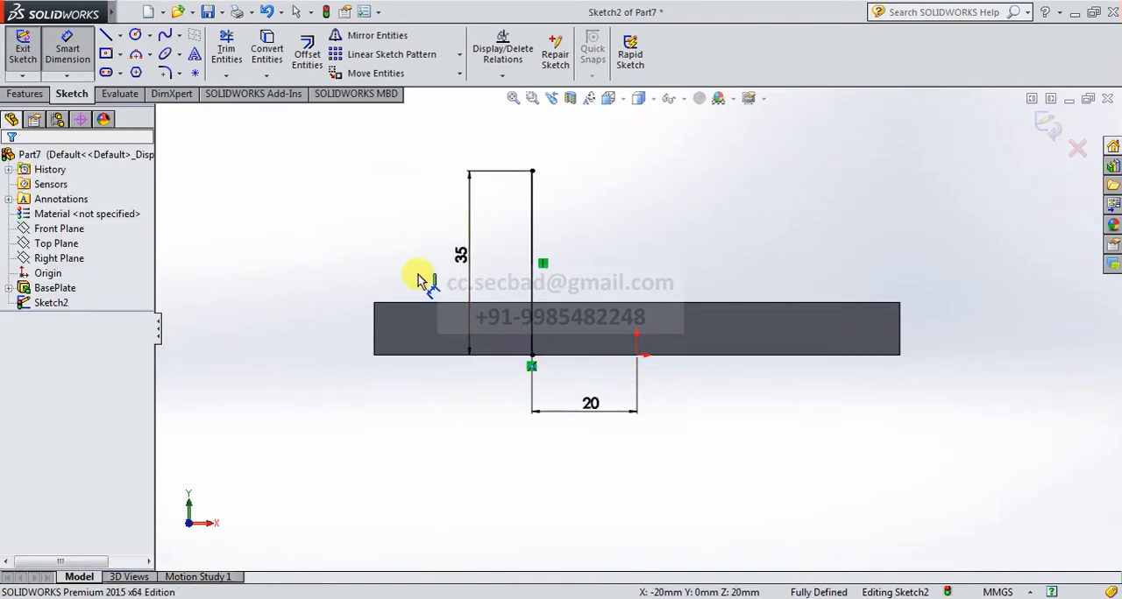
Draw a line about 39 mm long along the plate's lower edge from the vertical line, continuing with a 35 mm vertical line upward.
left_click(105, 35)
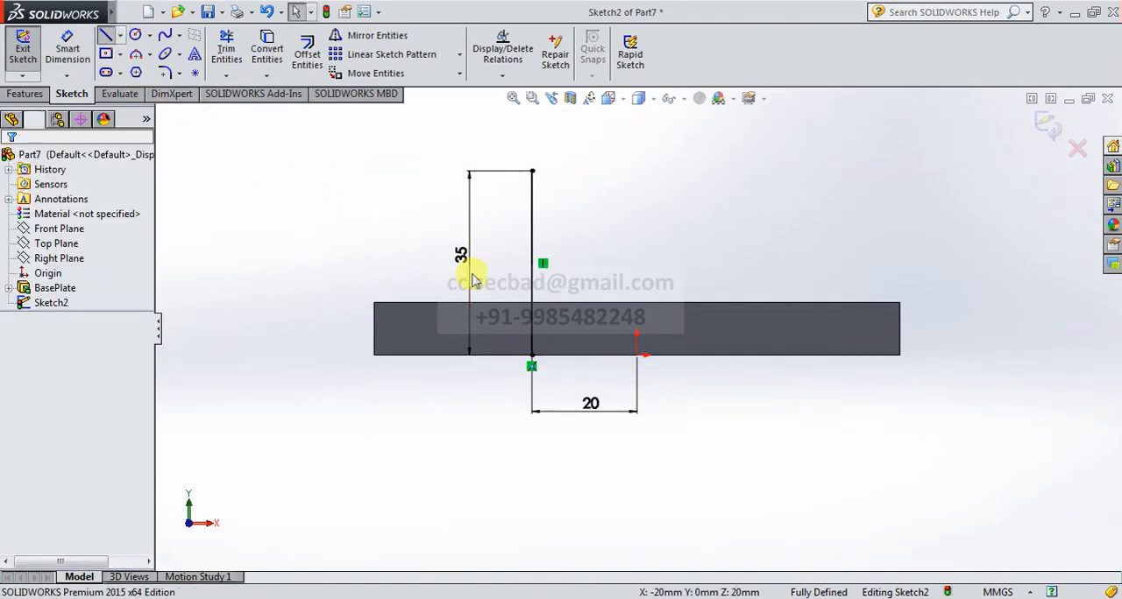
left_click(532, 356)
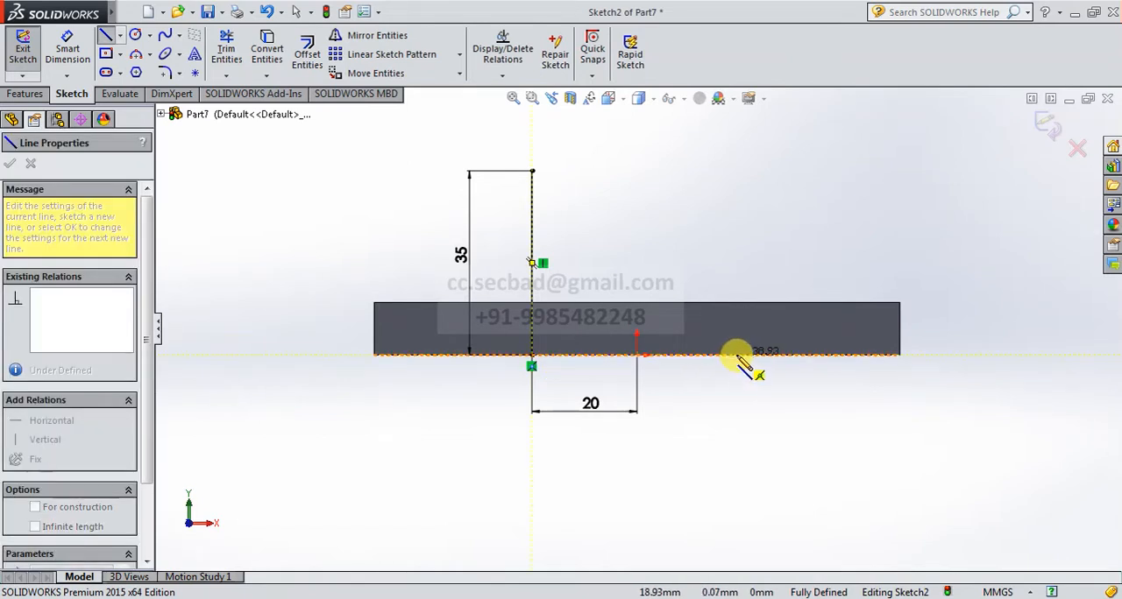
left_click(738, 355)
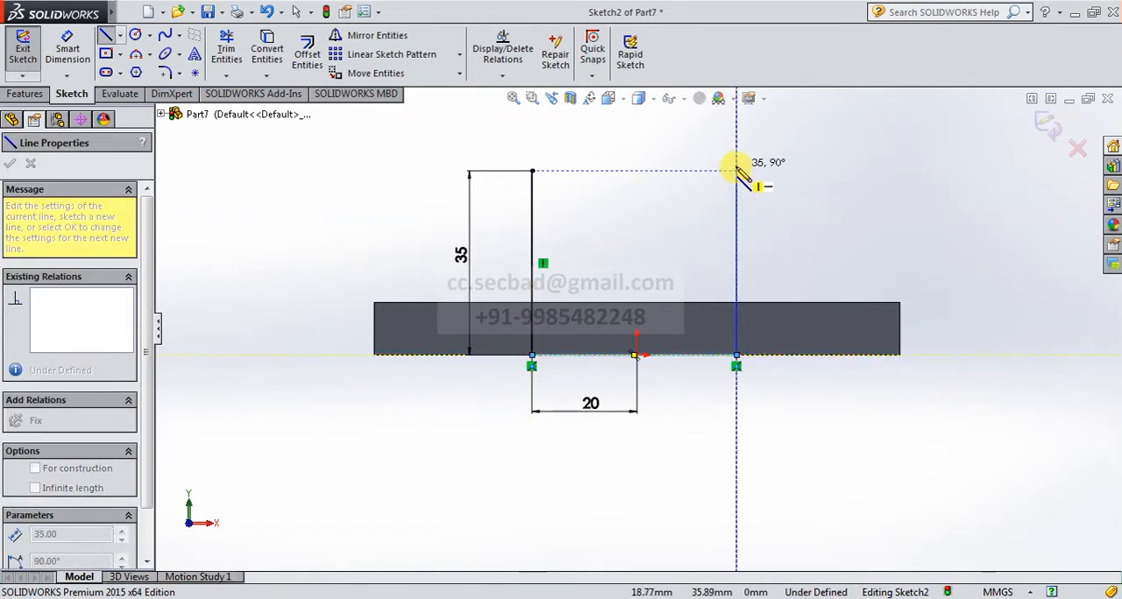
left_click(737, 171)
Dimension the profile's horizontal base line to 40 mm.
left_click(66, 48)
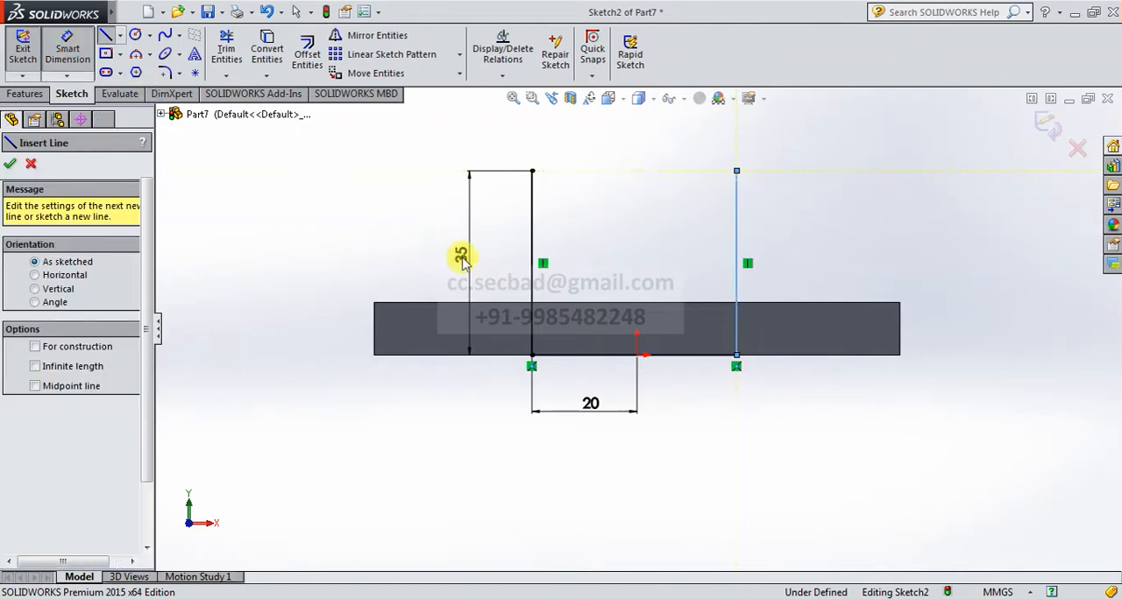
left_click(668, 357)
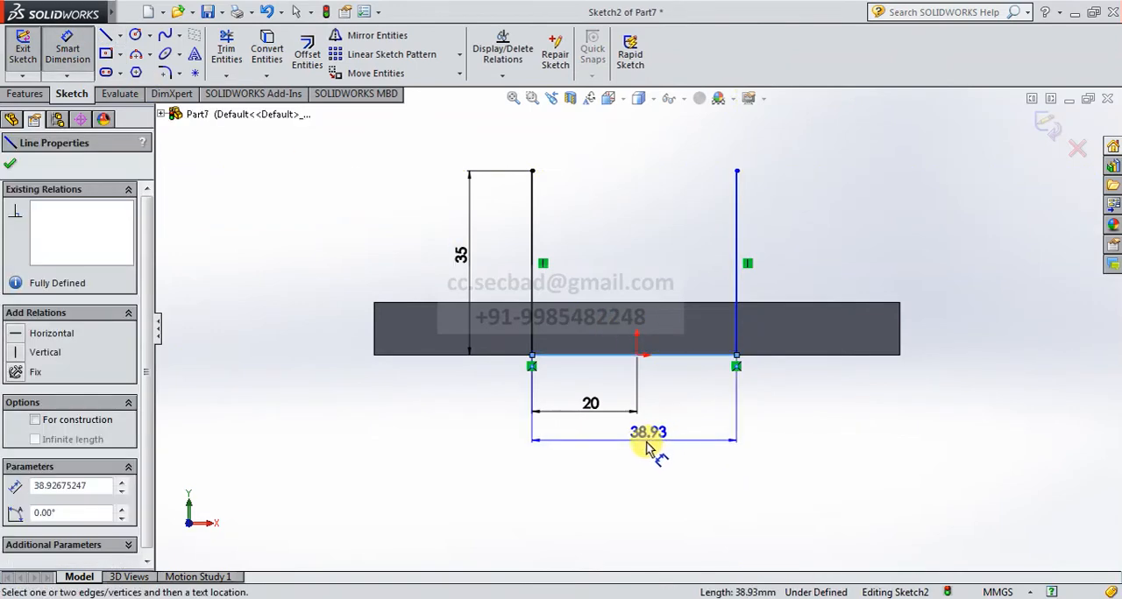
left_click(644, 449)
type("40")
key("Return")
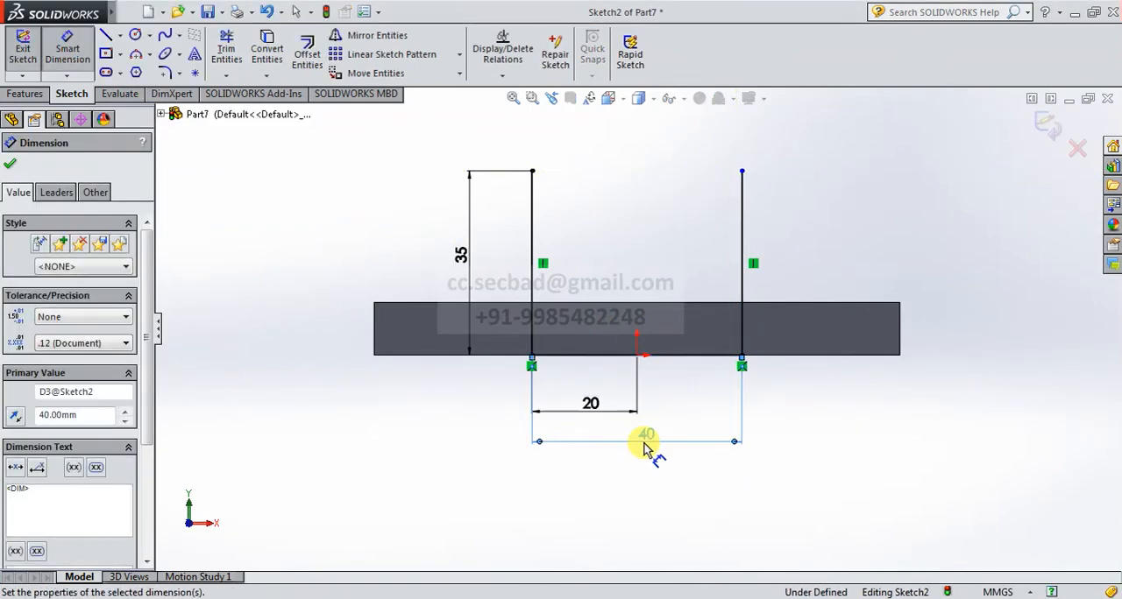
Join the upper ends of the two vertical lines with a three-point arc of 20 mm radius spanning 180°.
left_click(140, 55)
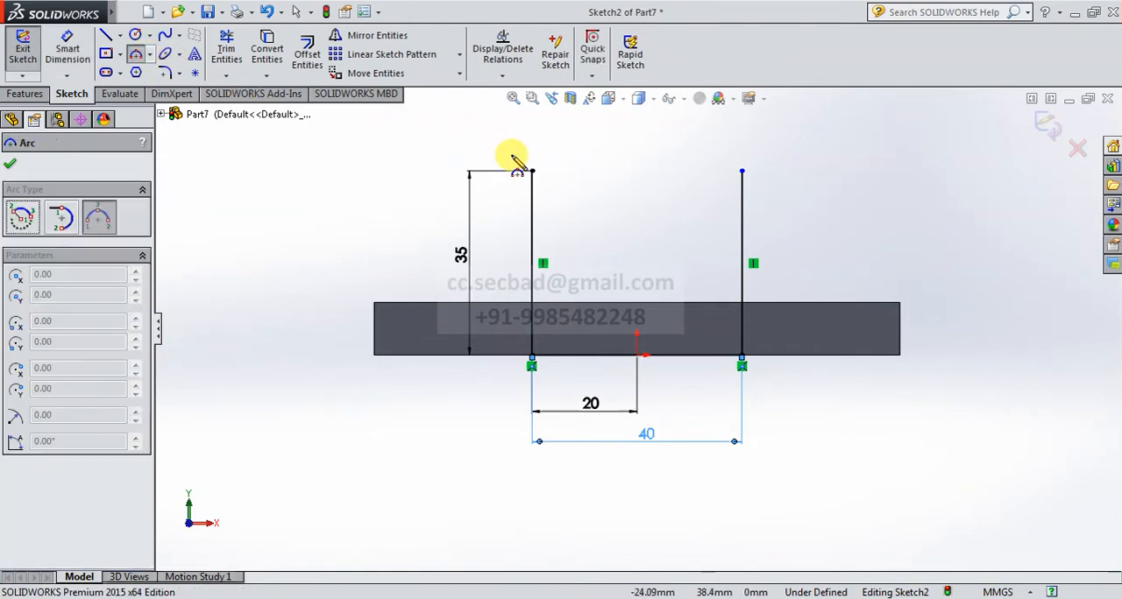
left_click(532, 171)
left_click(742, 171)
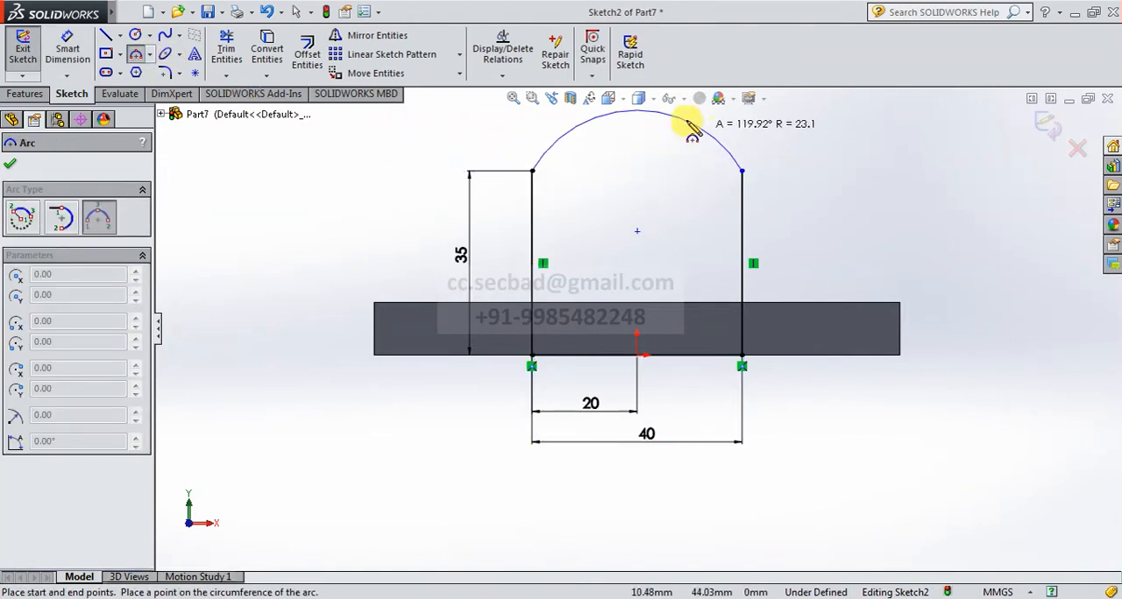
scroll(681, 178, "up", 4)
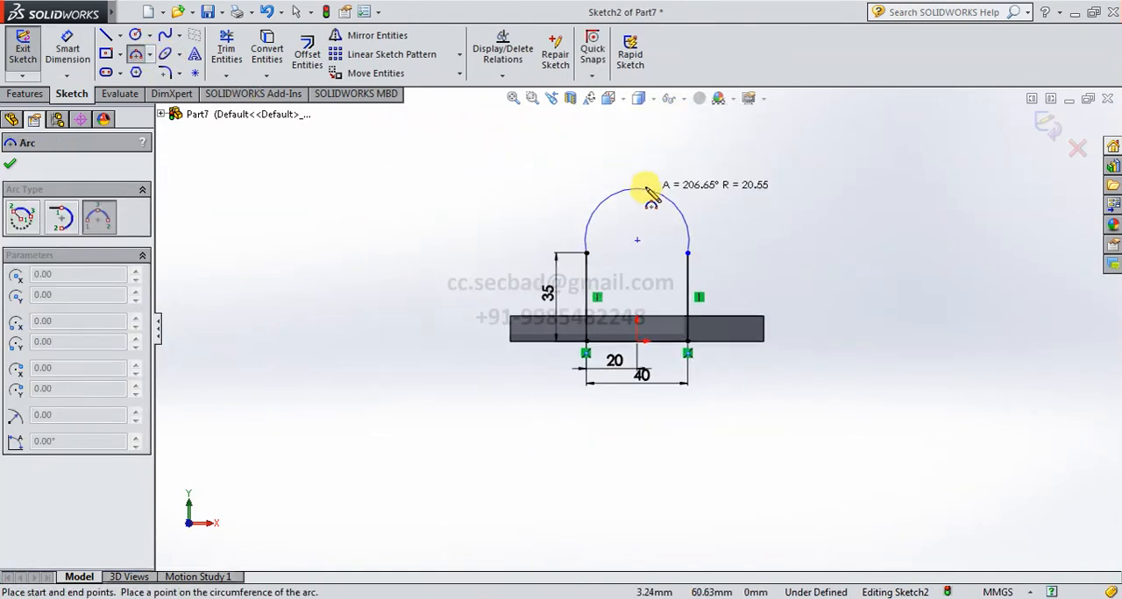
left_click(645, 207)
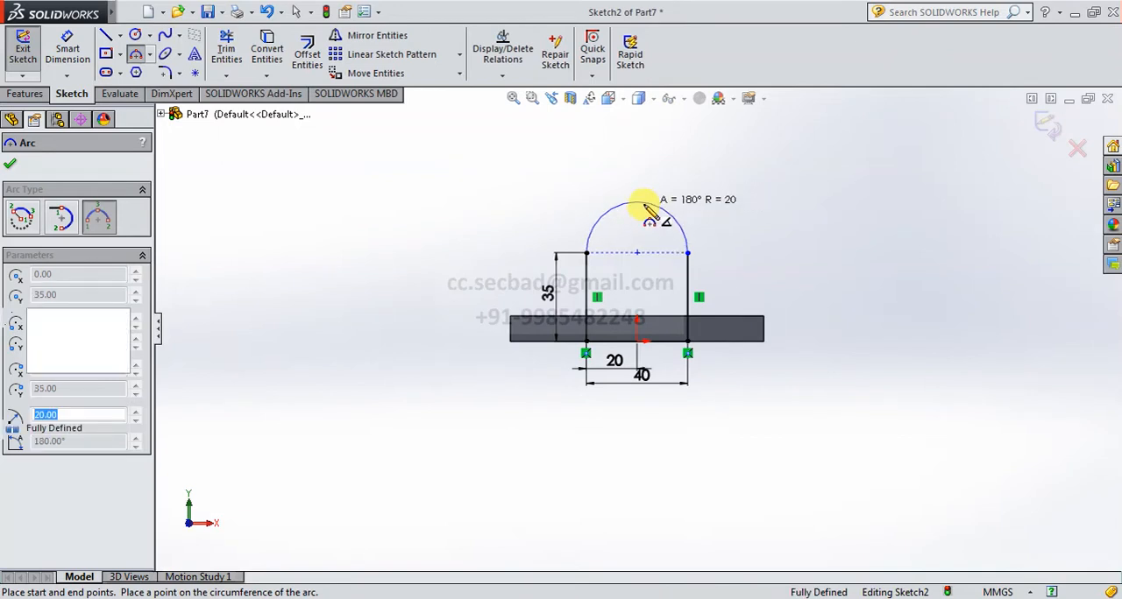
Extrude the round-topped profile 10 mm blind with the direction reversed so the upright sits over the base plate.
left_click(1052, 129)
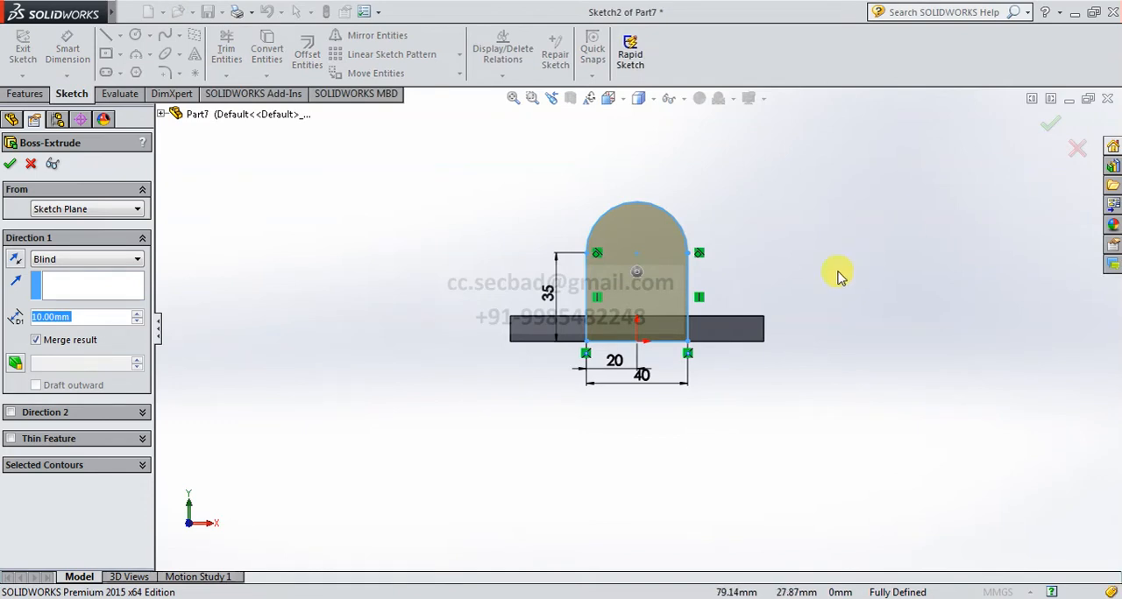
left_click(608, 99)
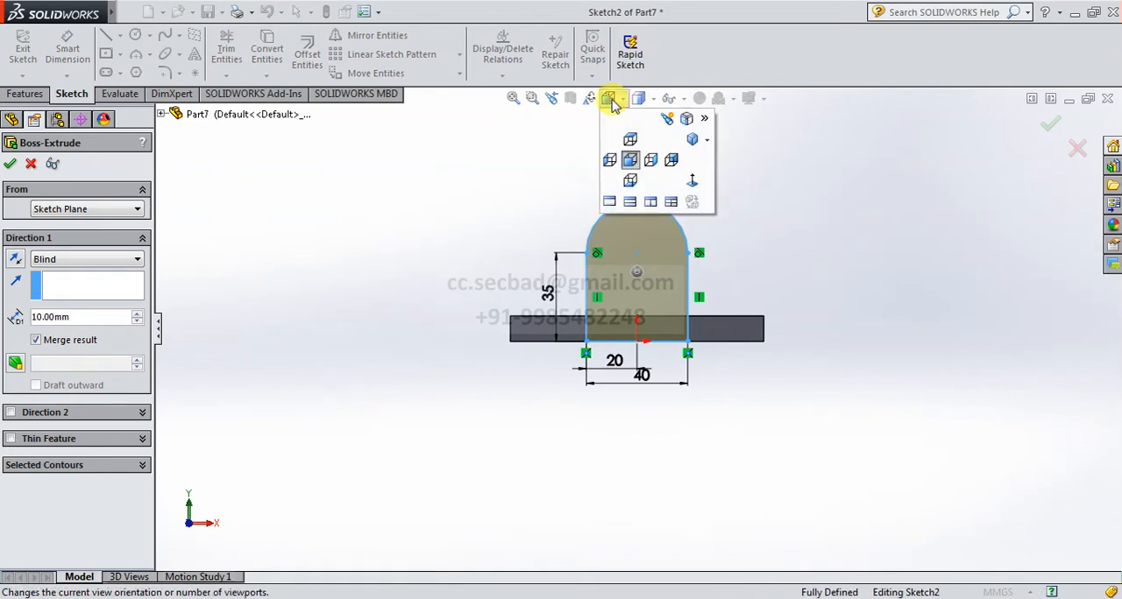
left_click(673, 129)
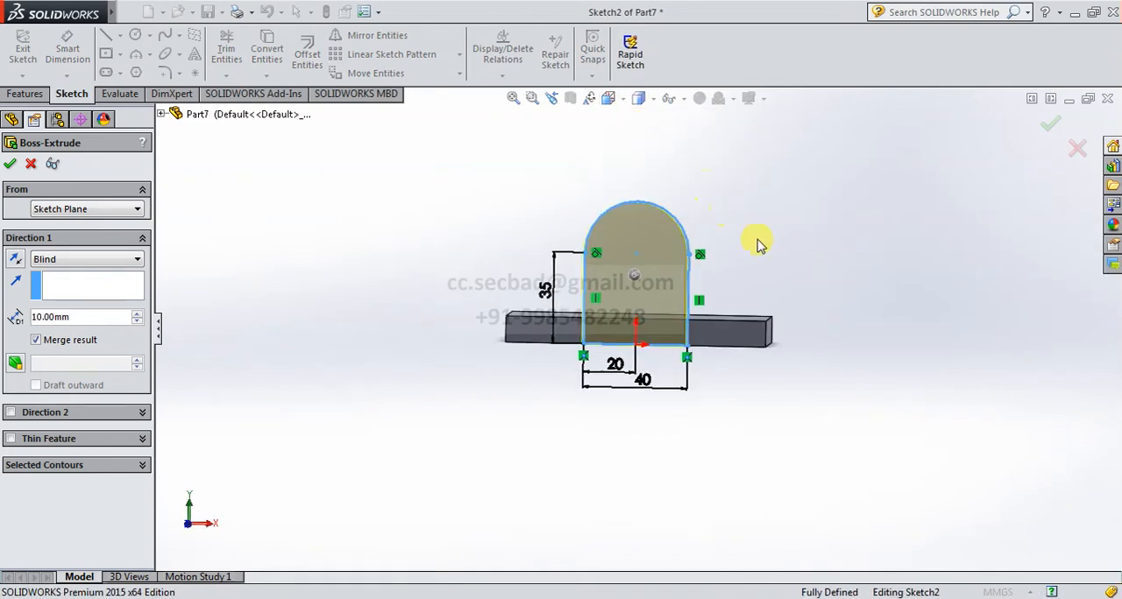
left_click(15, 261)
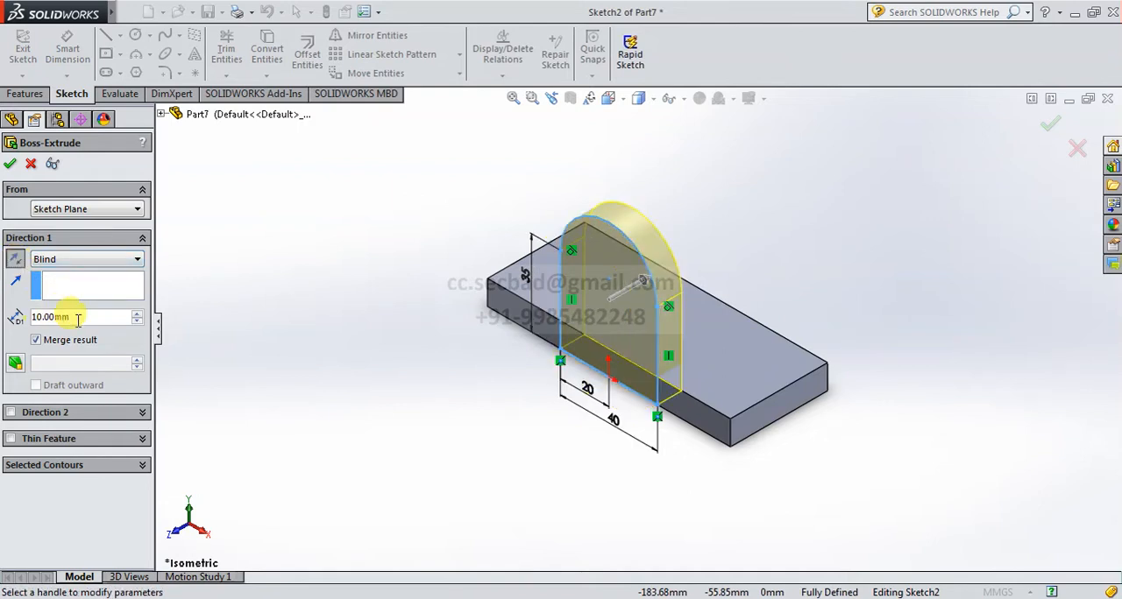
left_click(10, 165)
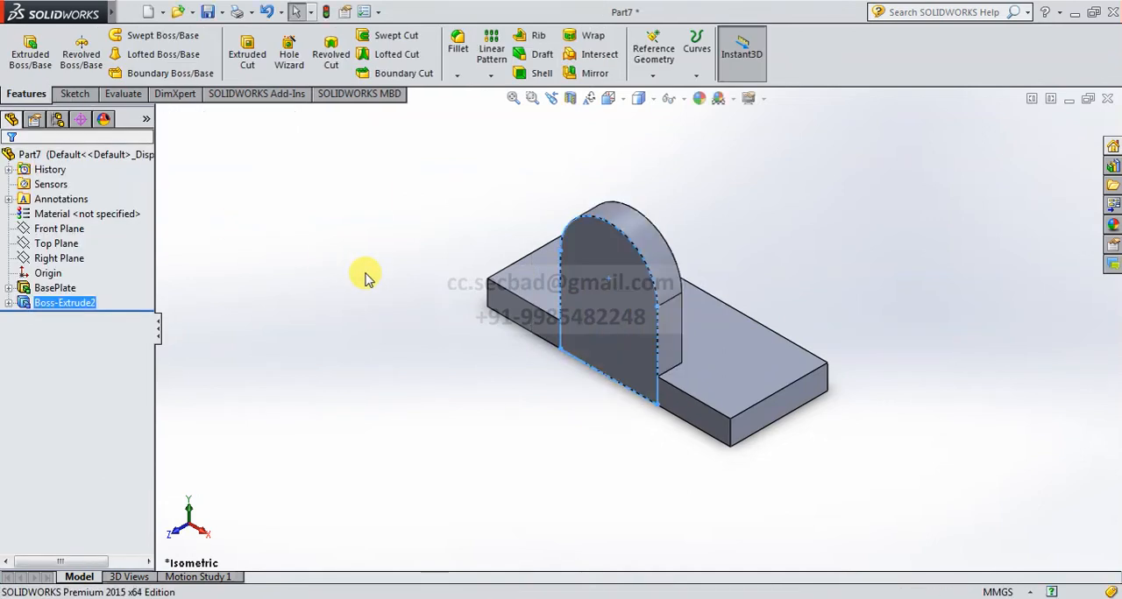
Rename the upright's extrusion feature as VertBose.
left_click(74, 302)
left_click(73, 302)
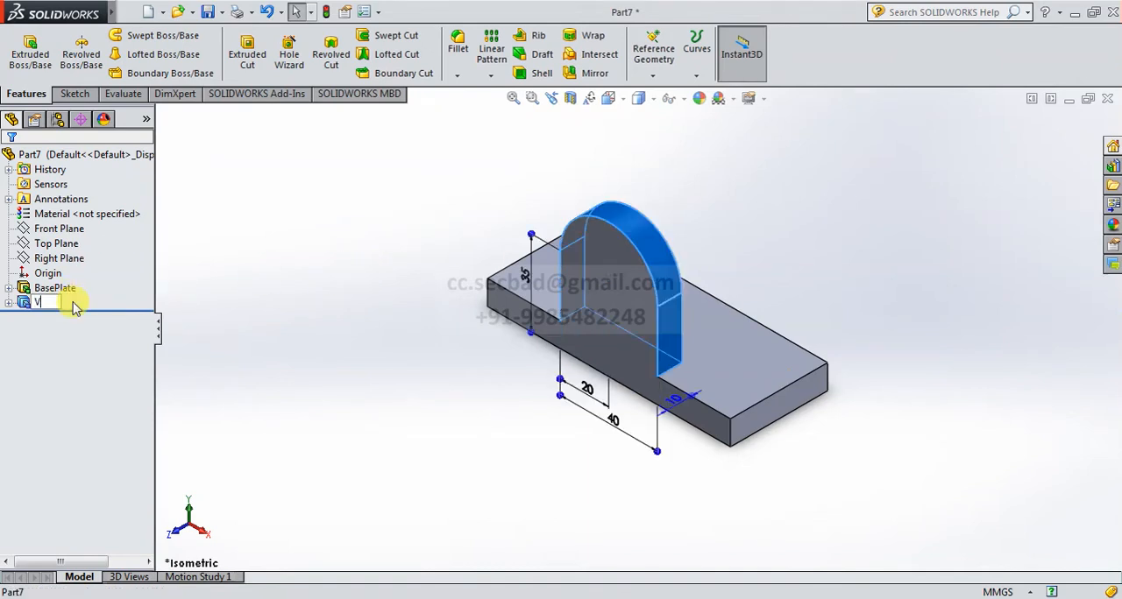
key("Return")
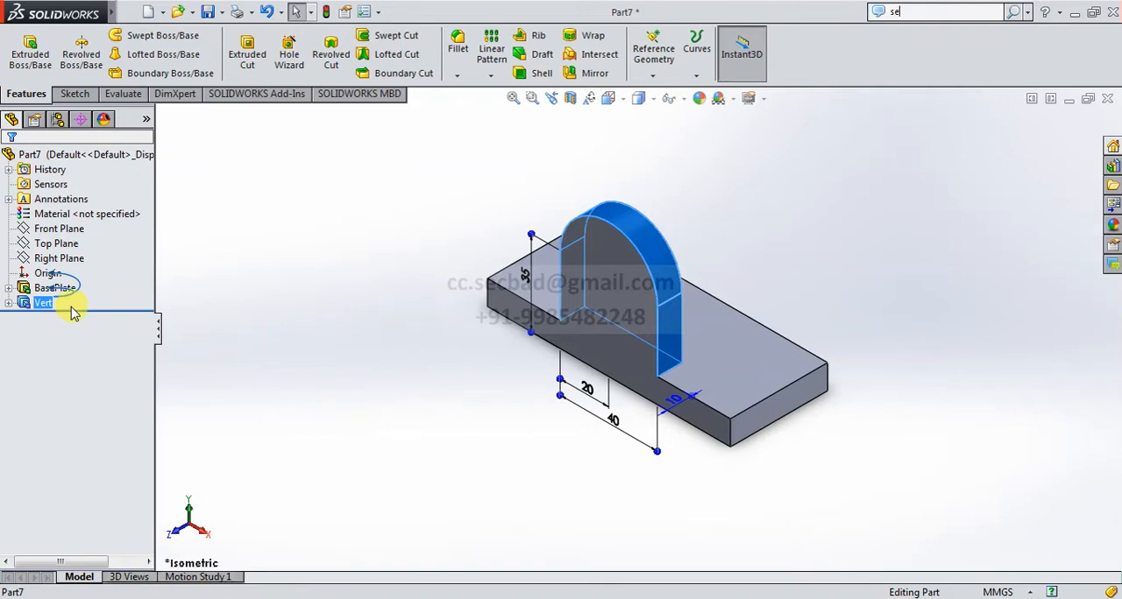
left_click(40, 302)
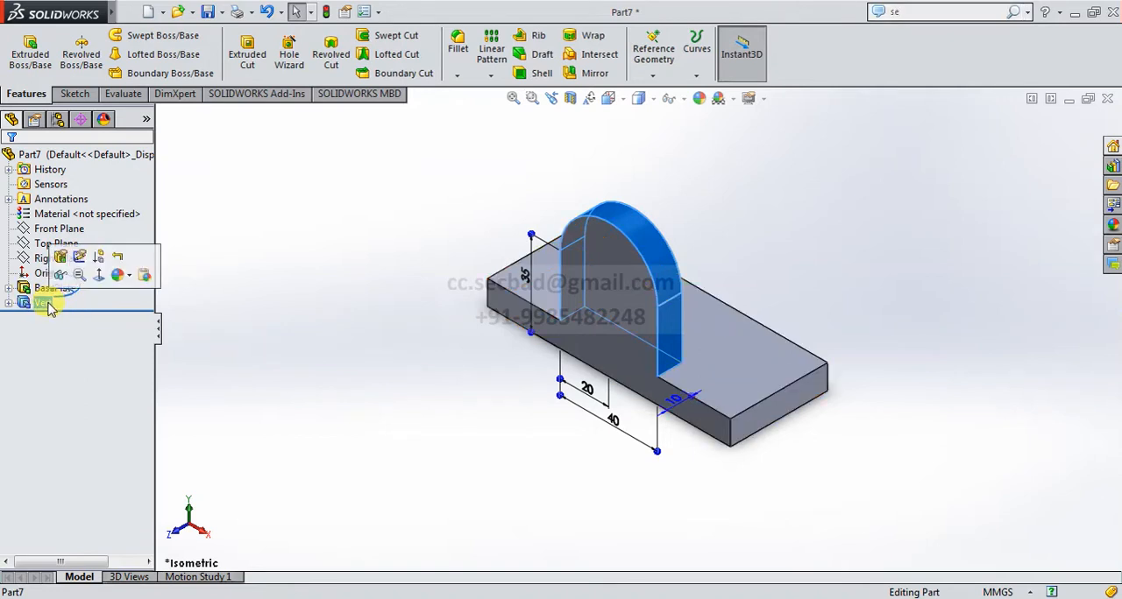
left_click(42, 301)
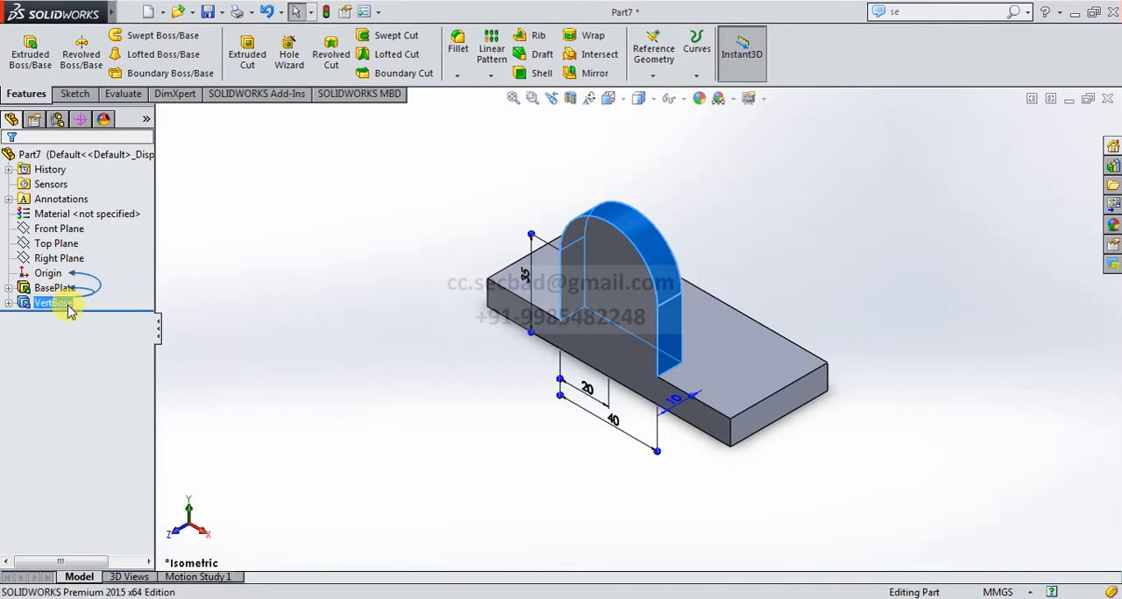
left_click(254, 326)
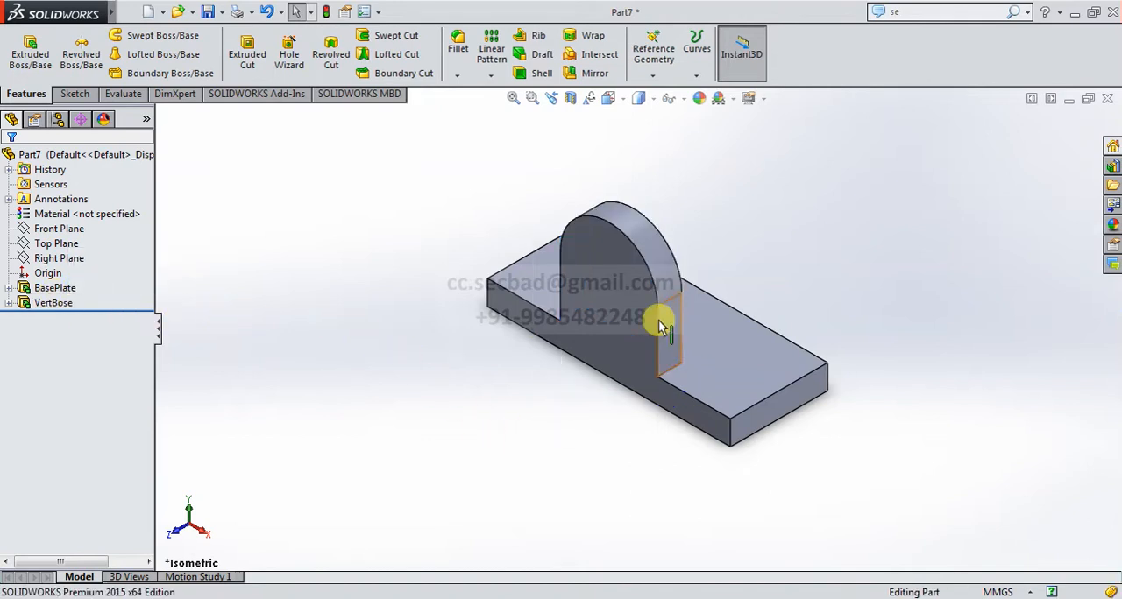
Start an Extruded Cut sketch on the part's front face.
left_click(615, 341)
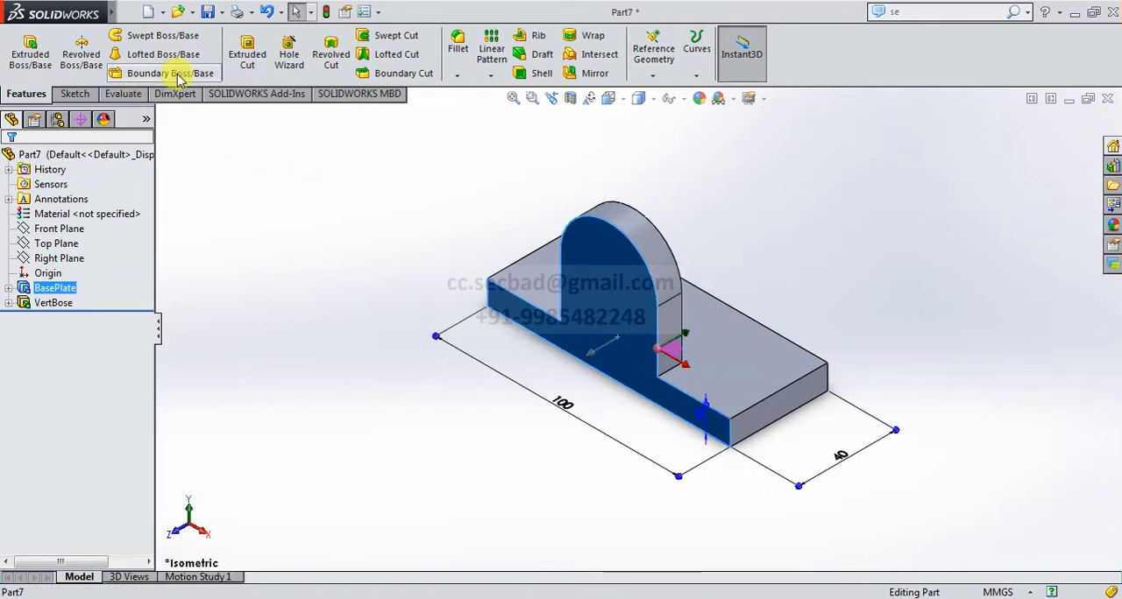
left_click(247, 52)
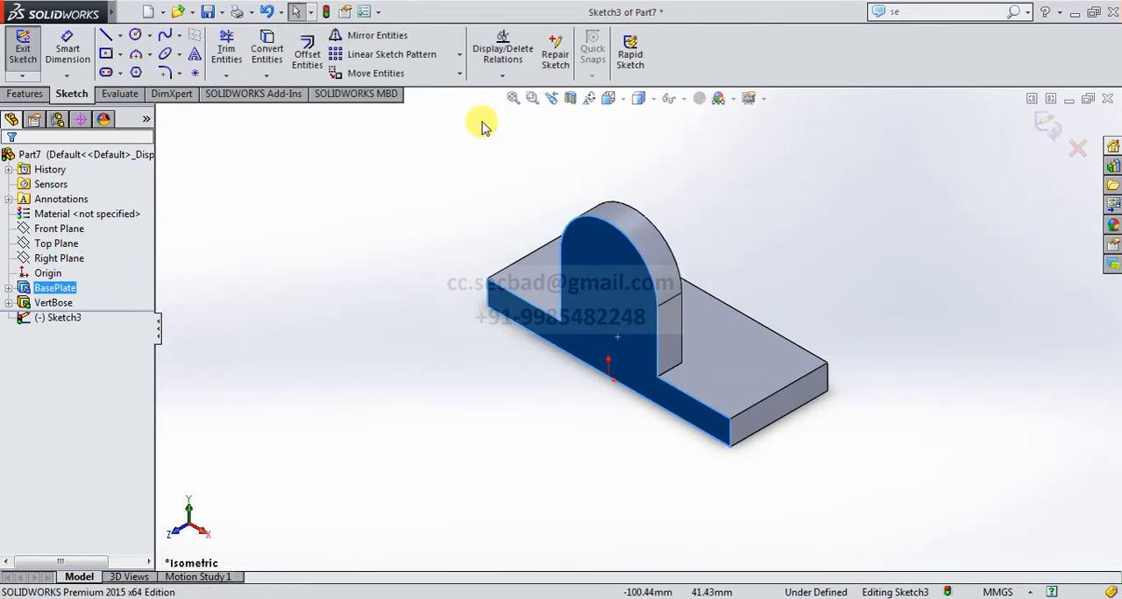
left_click(615, 99)
left_click(696, 175)
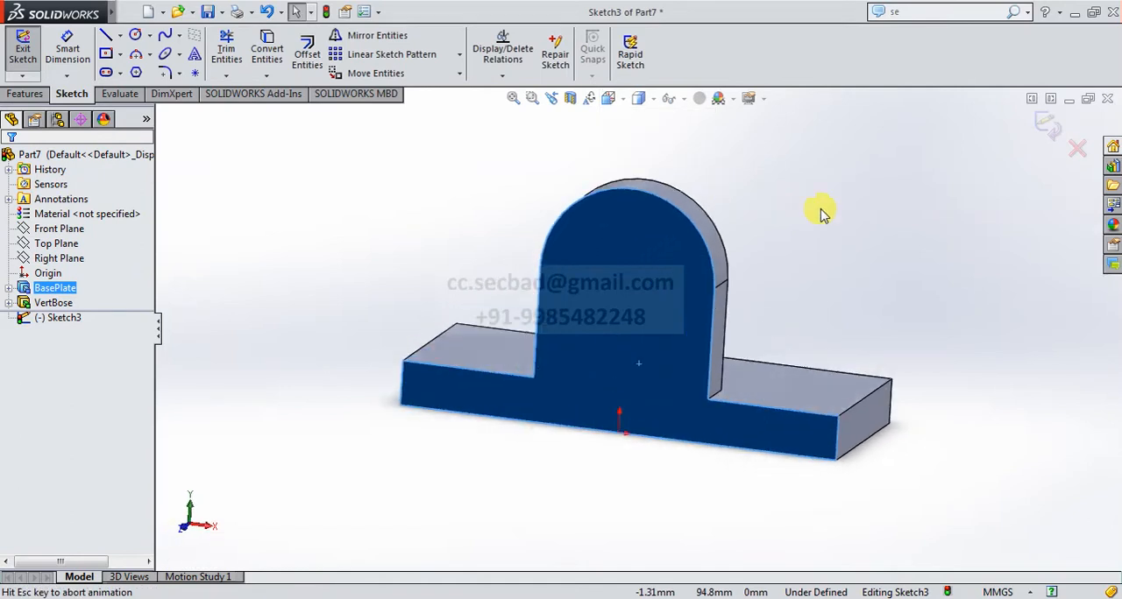
left_click(917, 242)
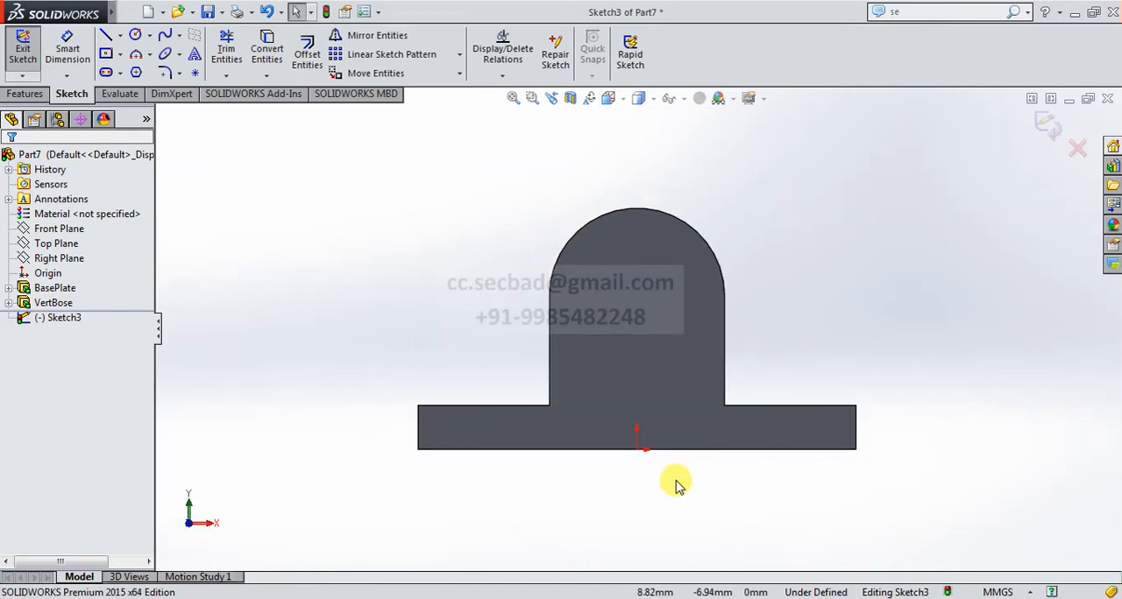
Draw a corner rectangle about 40 × 3.7 mm along the plate's lower edge, directly beneath the upright.
scroll(676, 483, "down", 3)
left_click(121, 55)
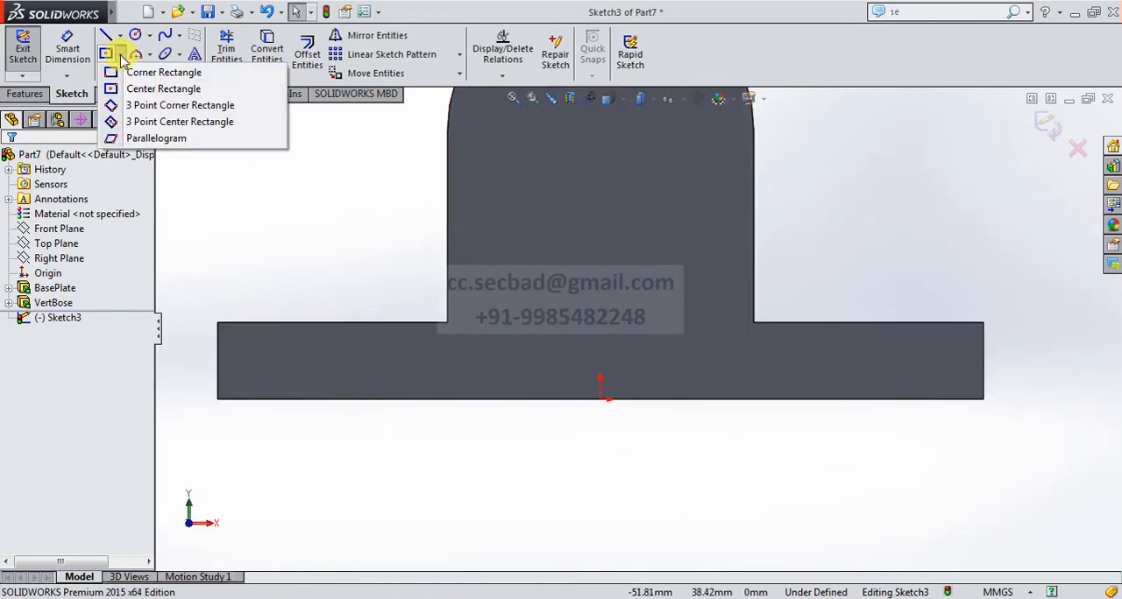
left_click(109, 75)
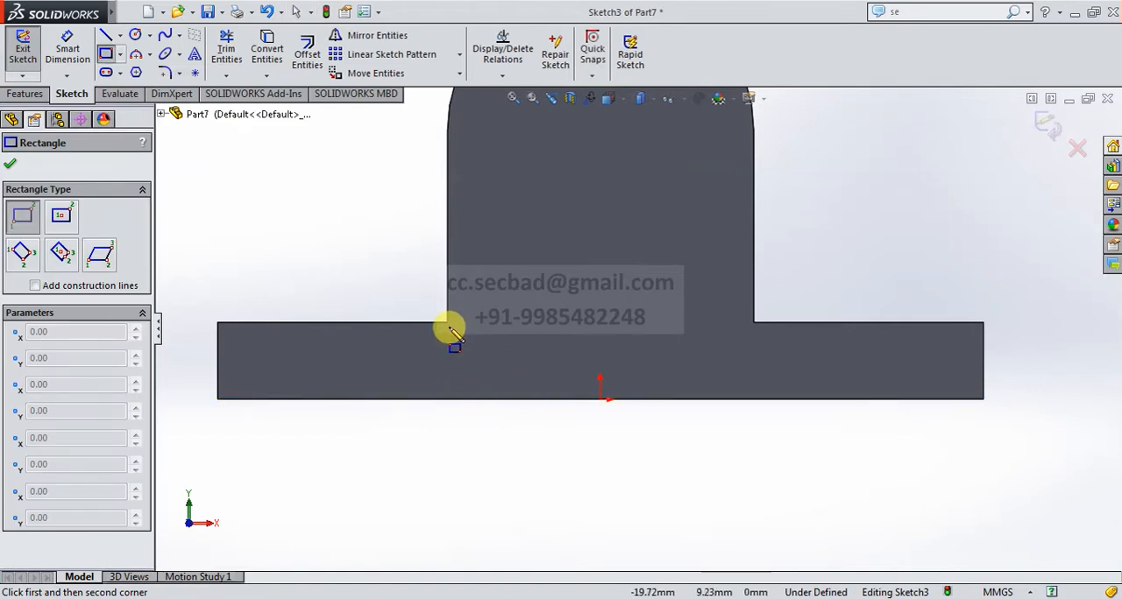
left_click(447, 399)
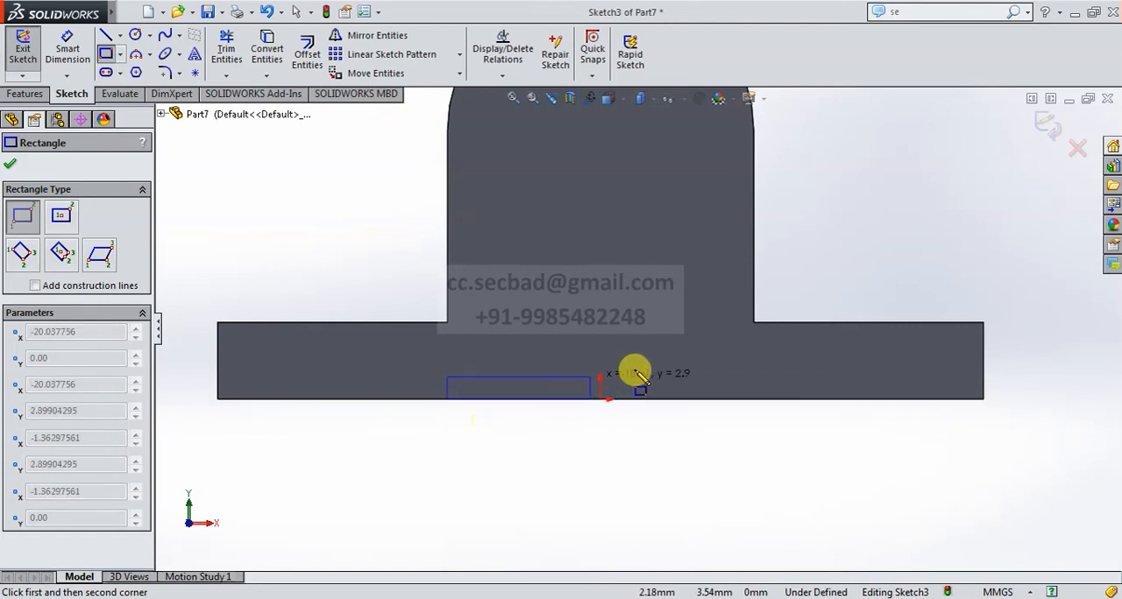
left_click(754, 373)
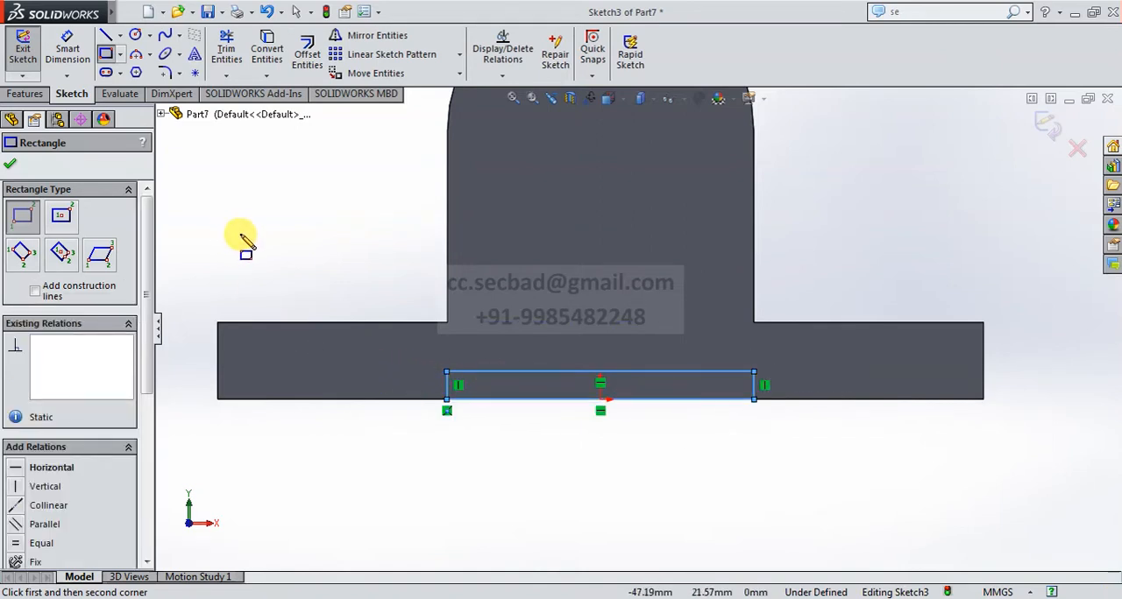
left_click(120, 35)
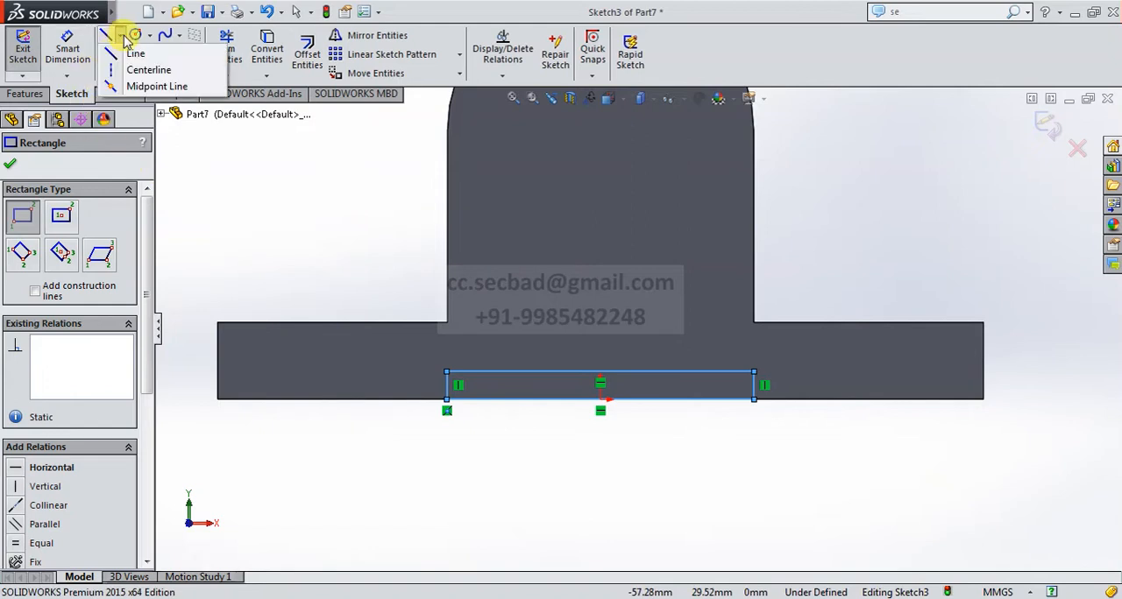
left_click(140, 71)
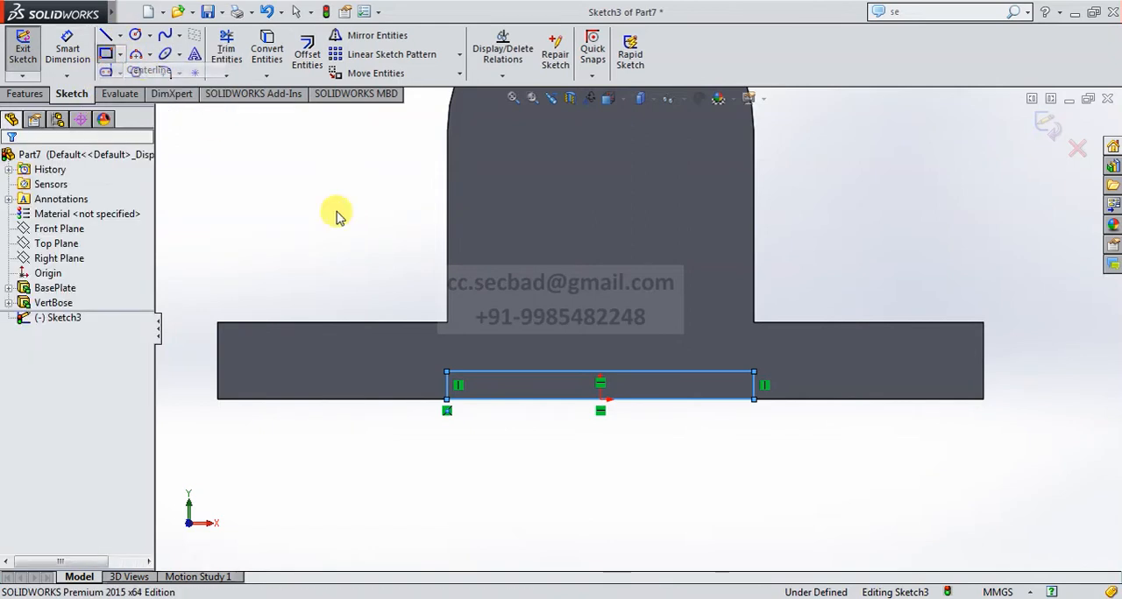
left_click(448, 326)
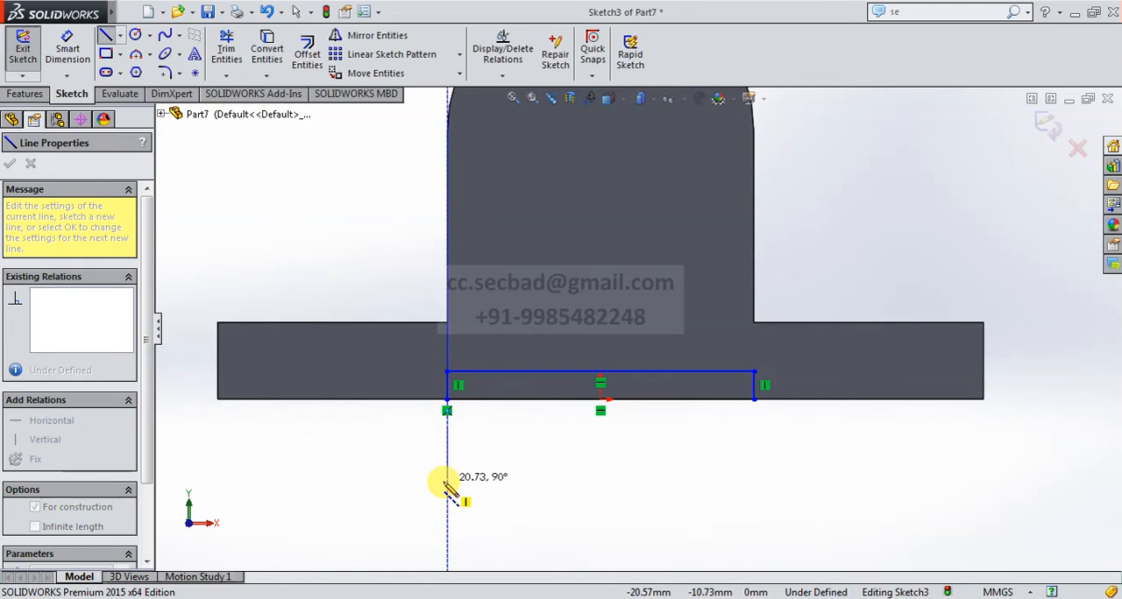
key("Escape")
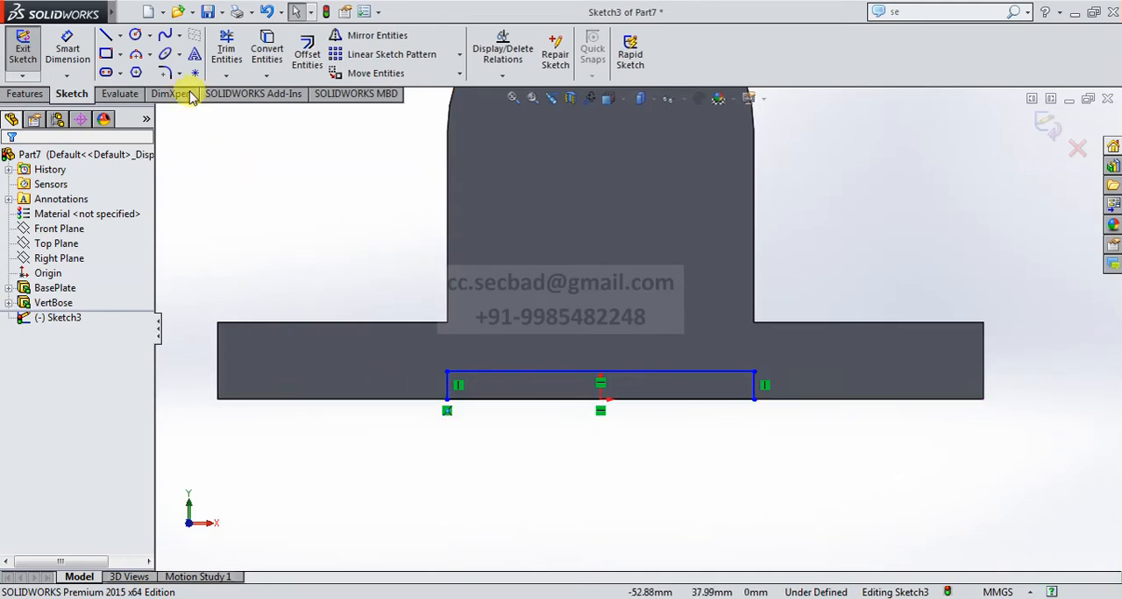
Dimension the horizontal distance from the rectangle's left side to the origin as 20 mm.
left_click(68, 48)
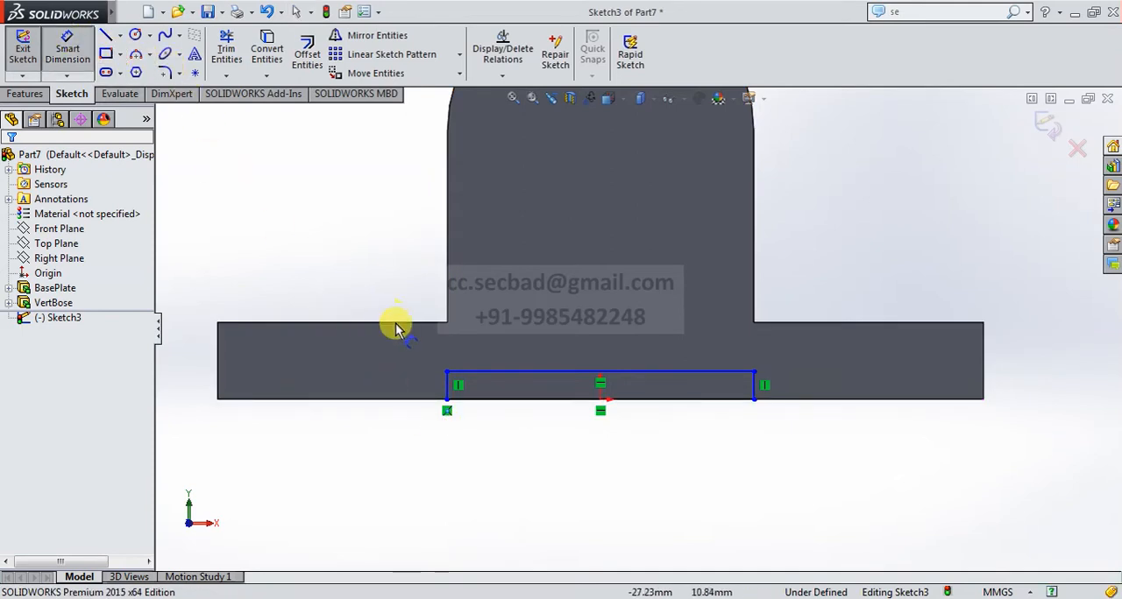
left_click(448, 390)
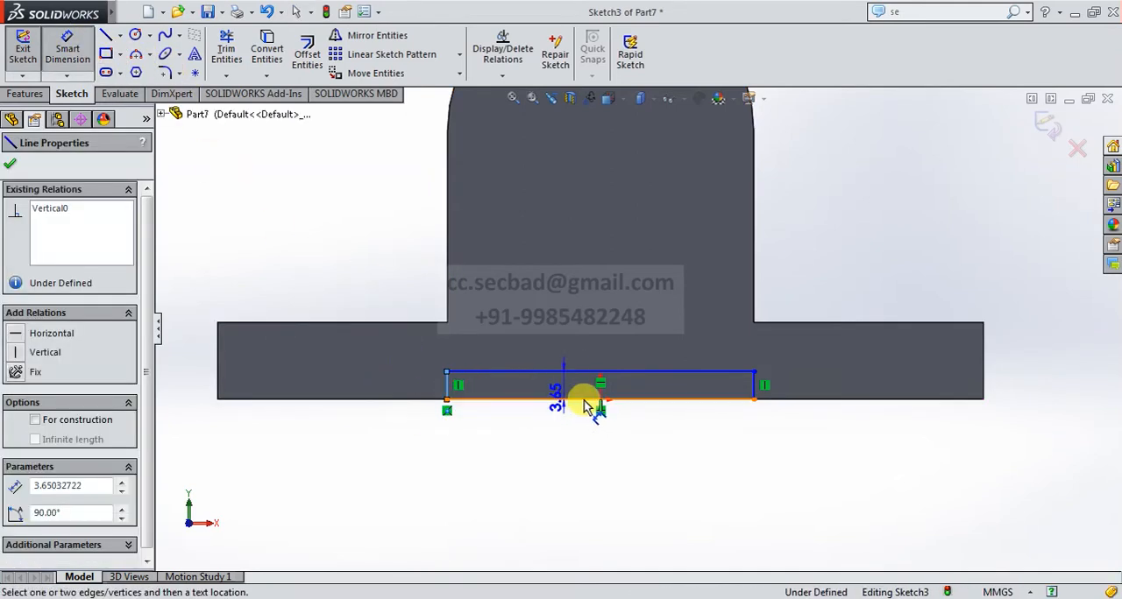
left_click(599, 399)
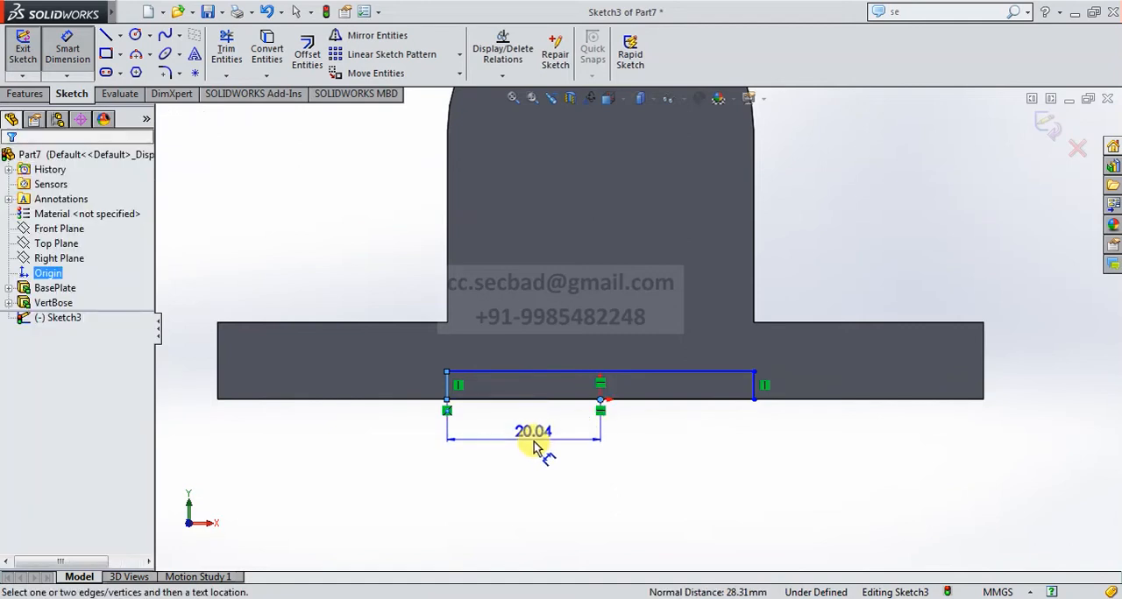
left_click(539, 444)
type("20")
key("Return")
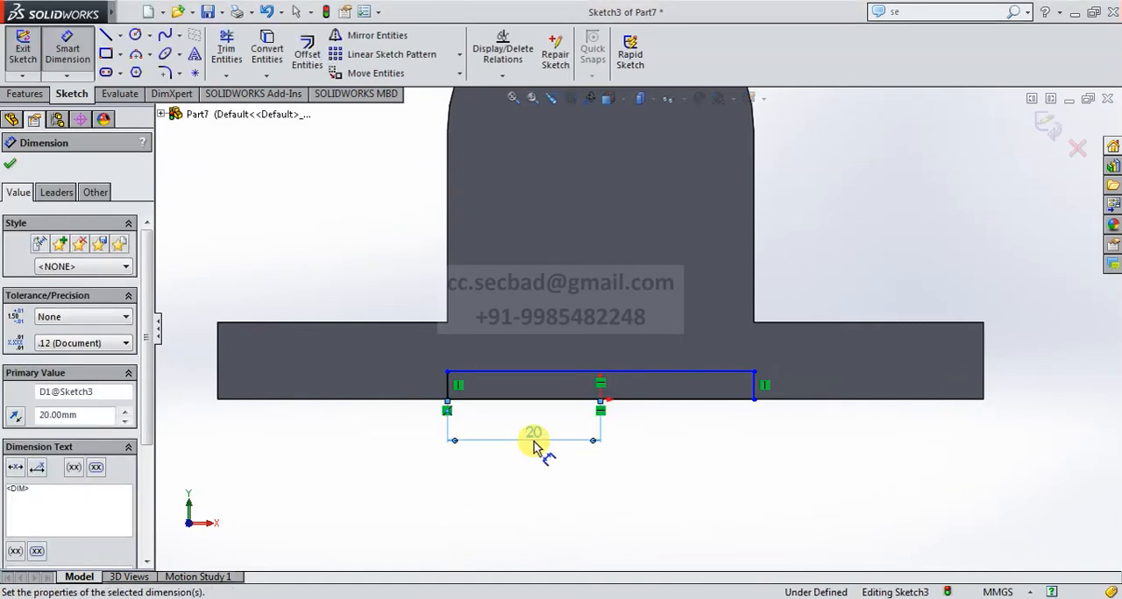
Dimension the rectangle's bottom line to 40 mm.
left_click(622, 400)
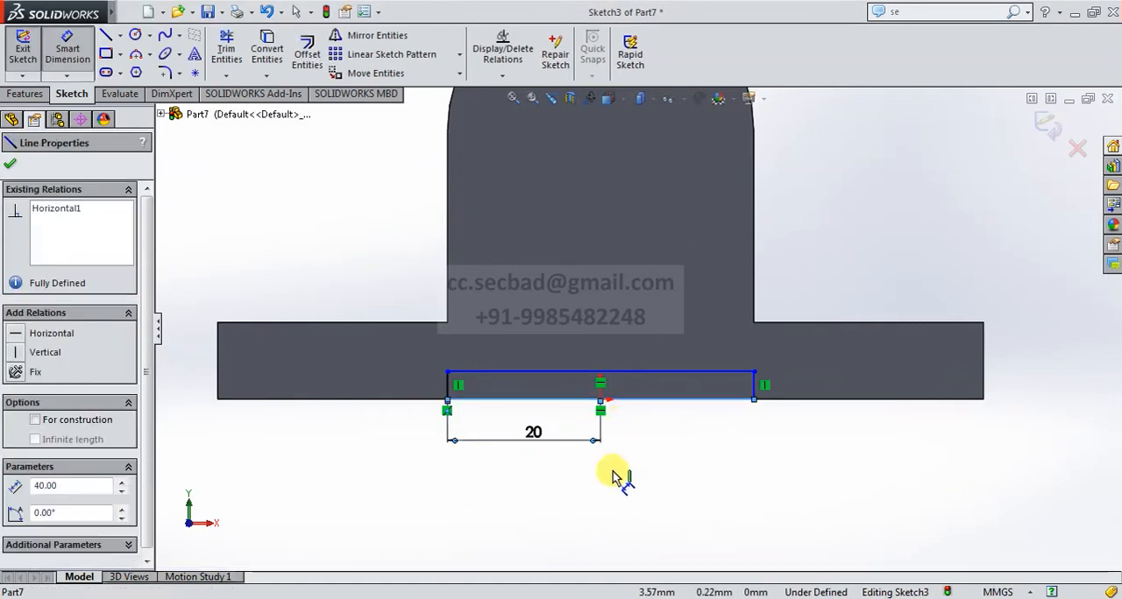
left_click(602, 487)
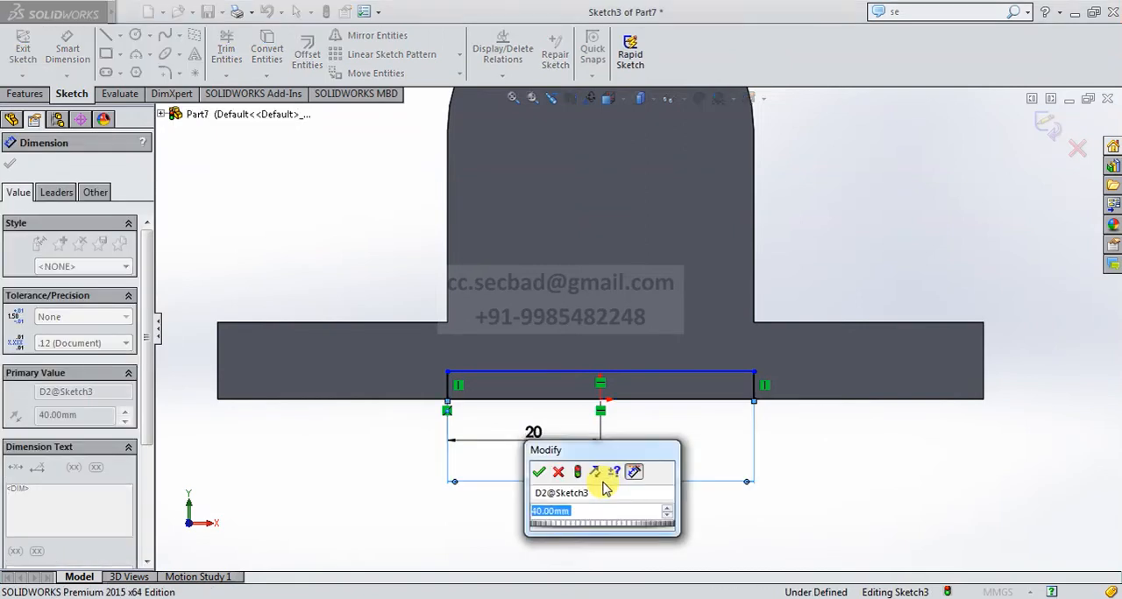
type("40")
key("Return")
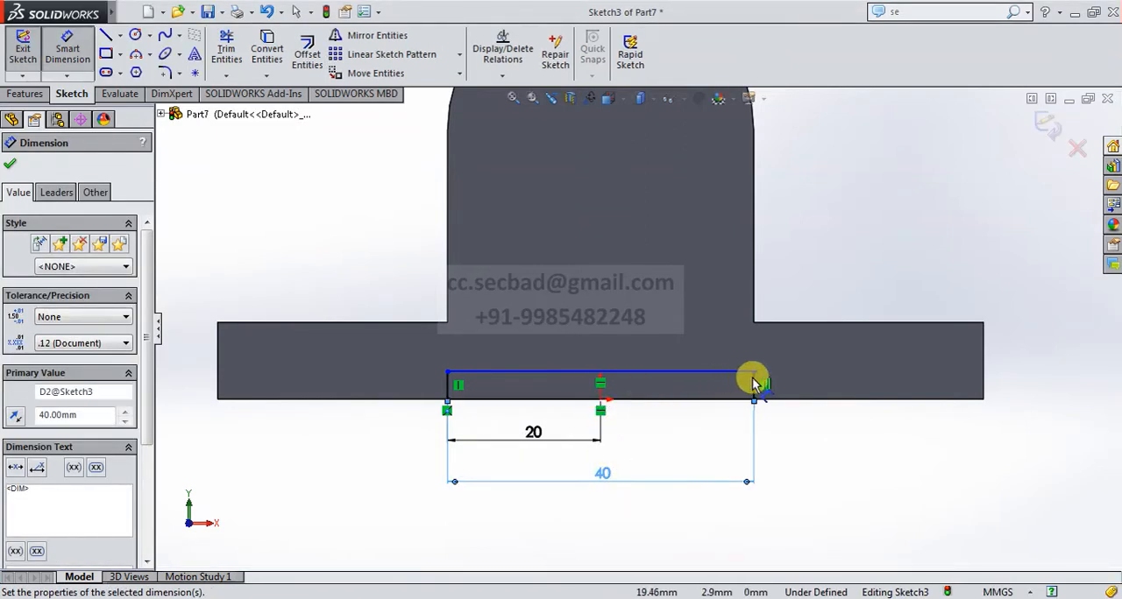
Dimension the rectangle's right side to a height of 3 mm.
left_click(755, 385)
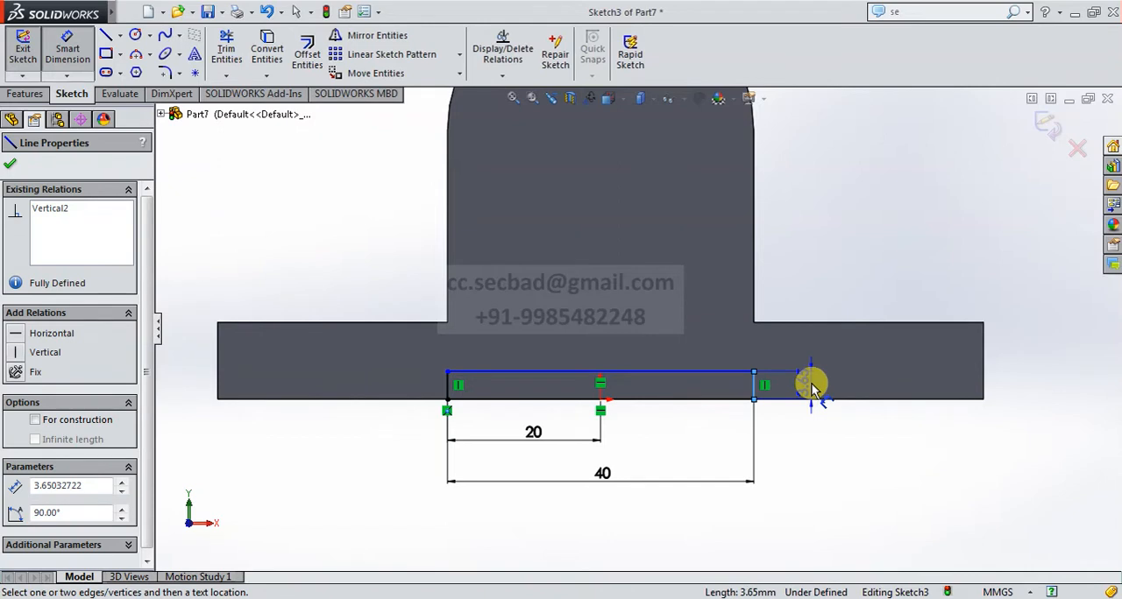
left_click(811, 387)
type("3")
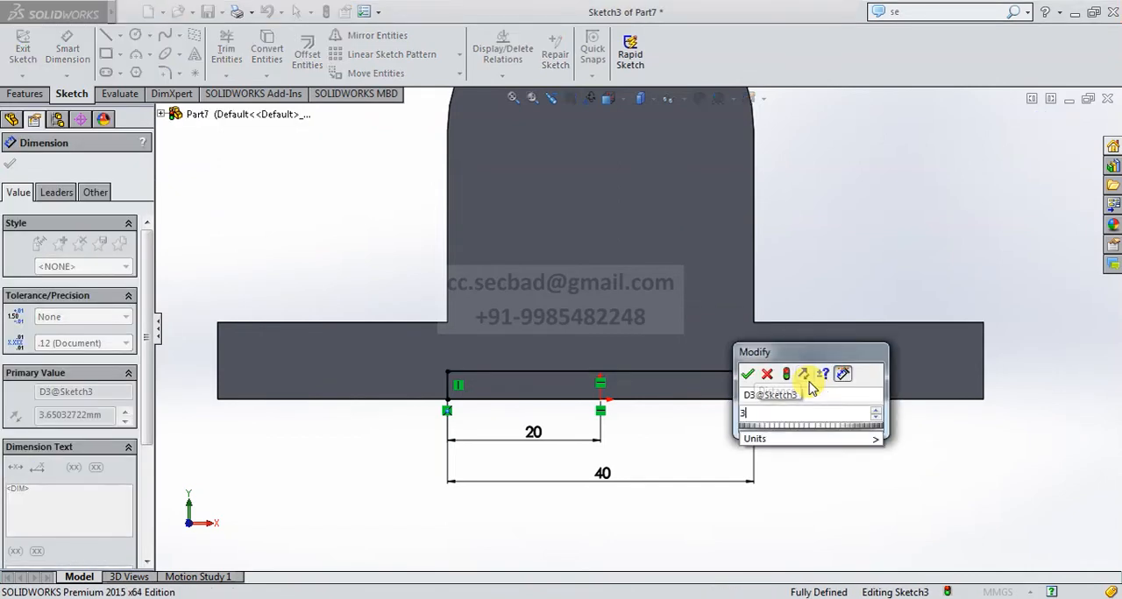
key("Return")
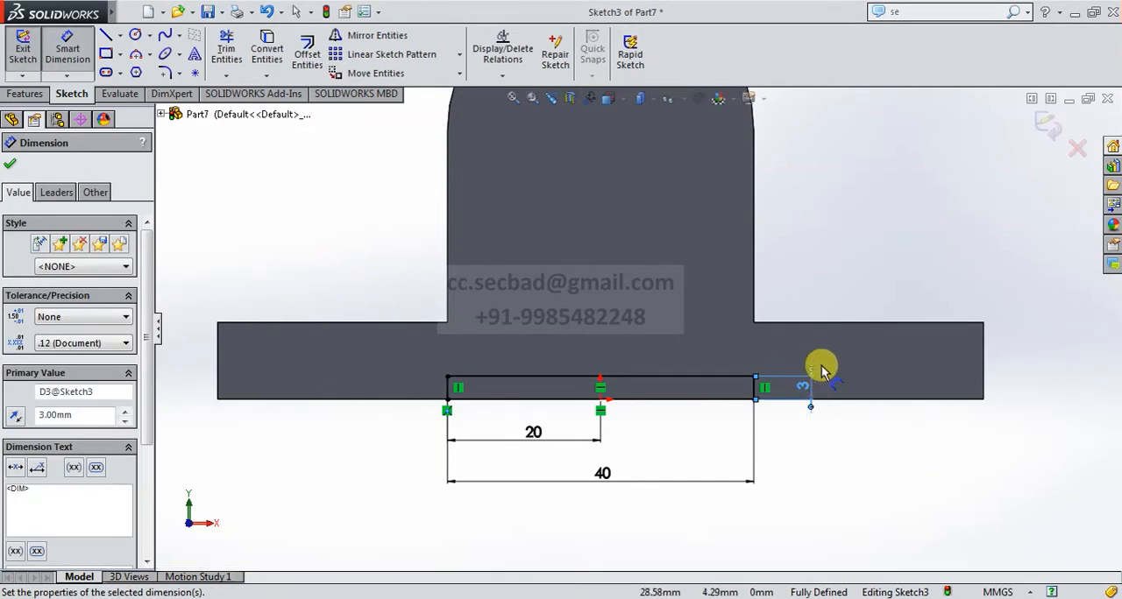
Extrude-cut the 40 × 3 mm slot sketch Up To Surface, ending at the base plate's rear face.
left_click(1049, 134)
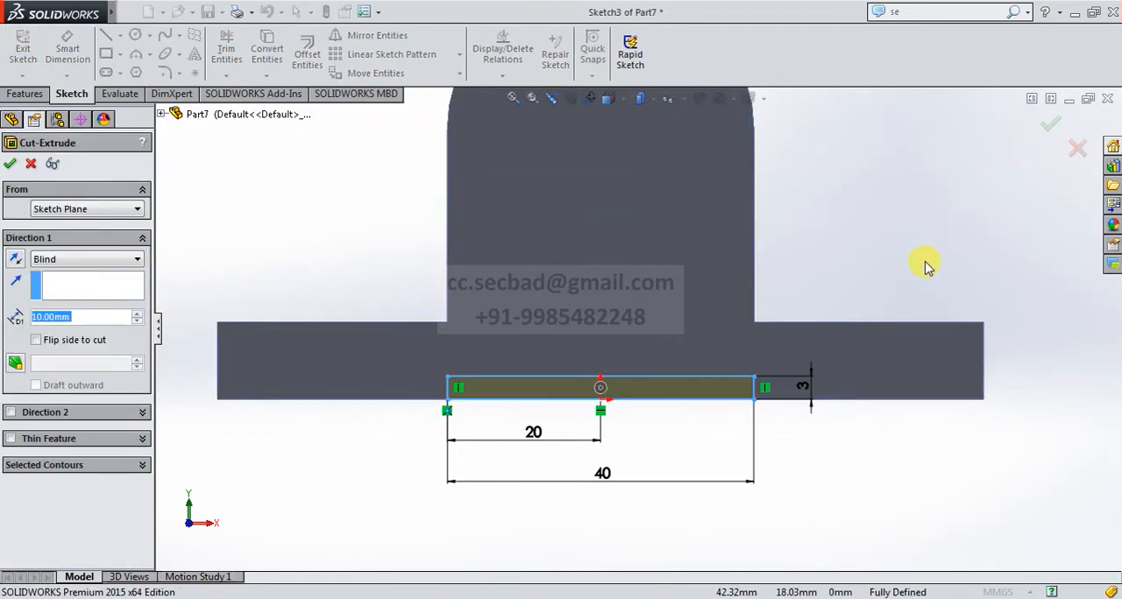
left_click(613, 99)
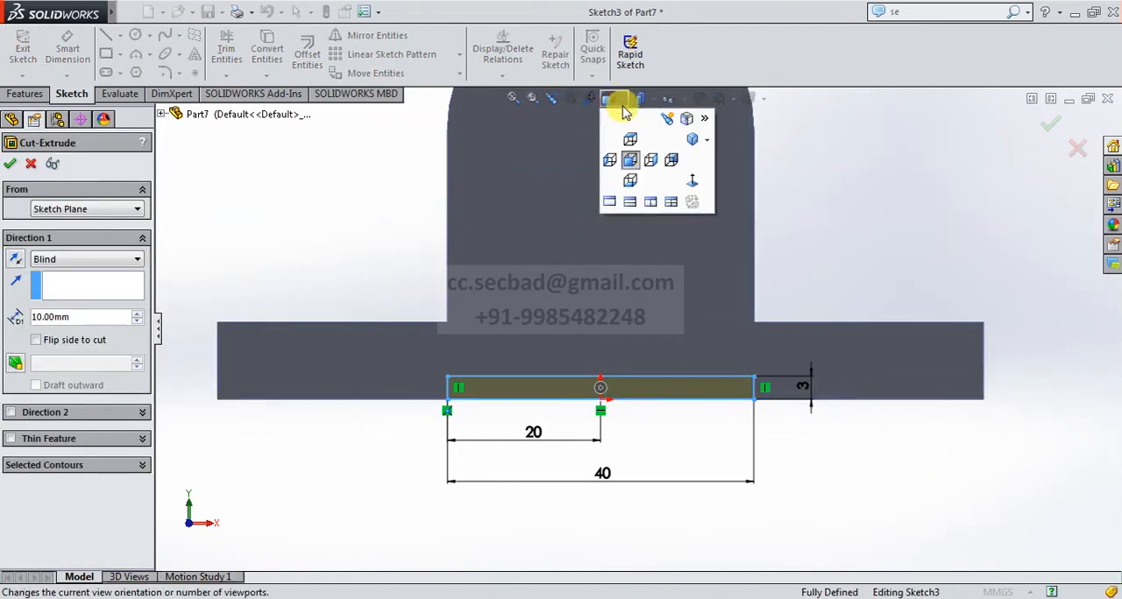
left_click(689, 143)
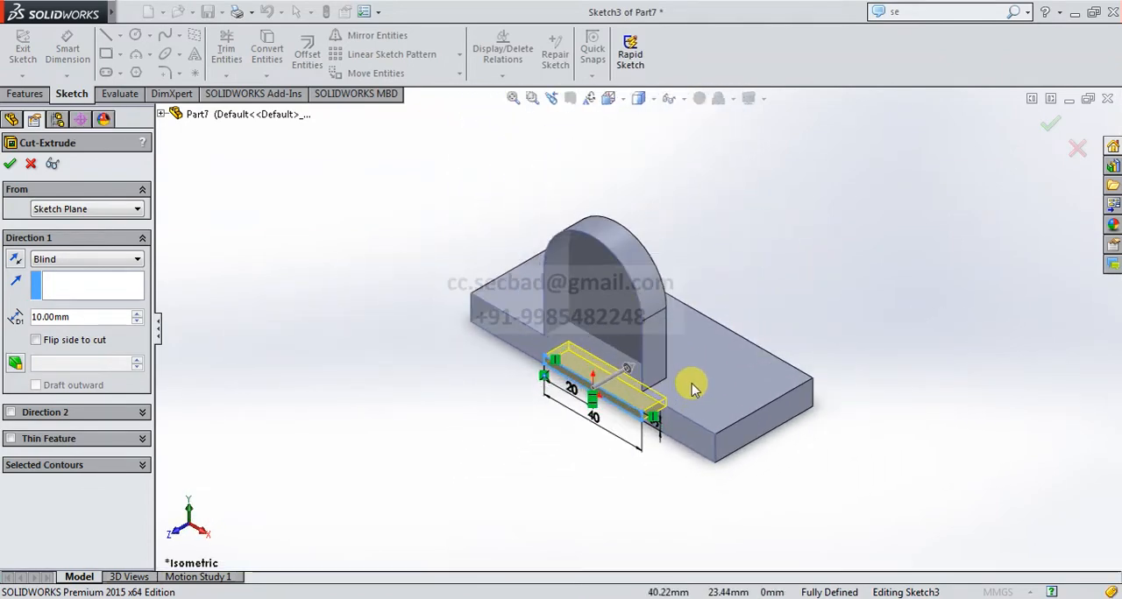
middle_click_drag(789, 324, 666, 350)
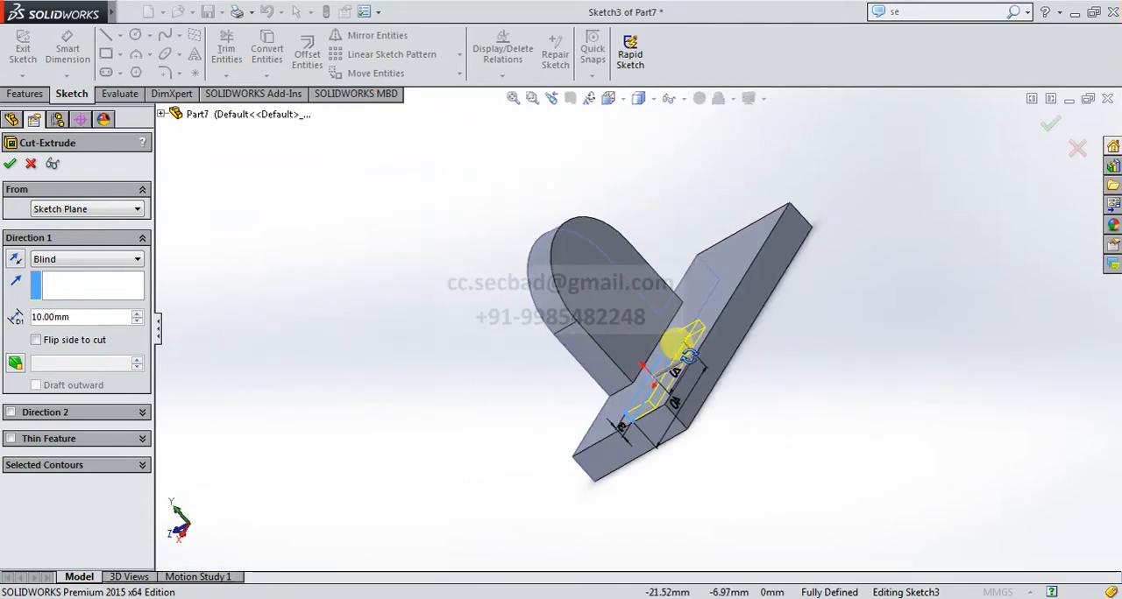
left_click(99, 259)
left_click(92, 321)
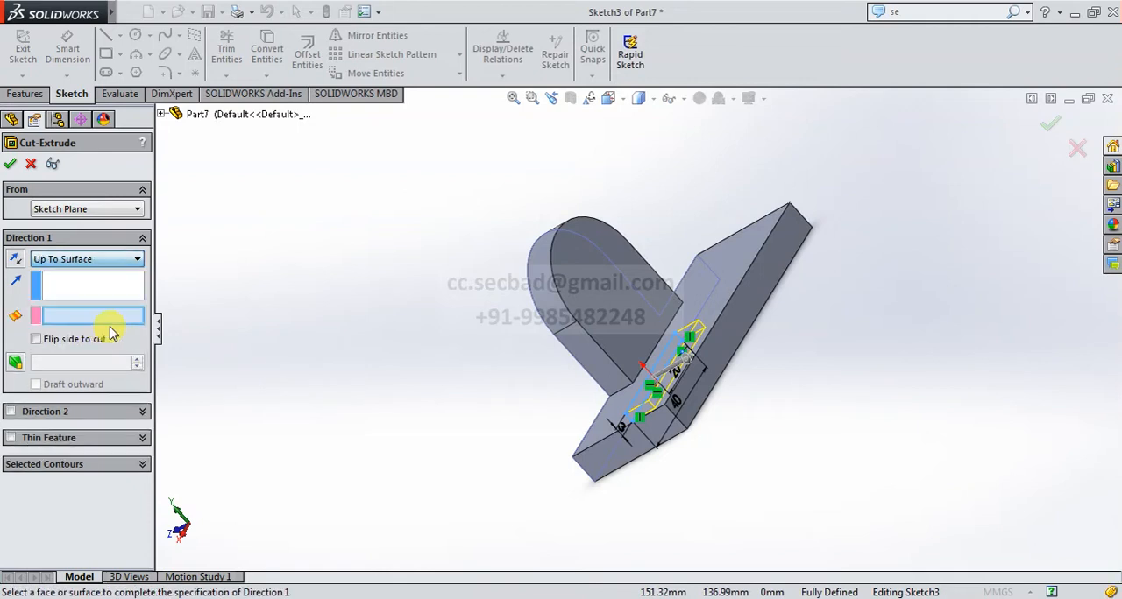
left_click(741, 309)
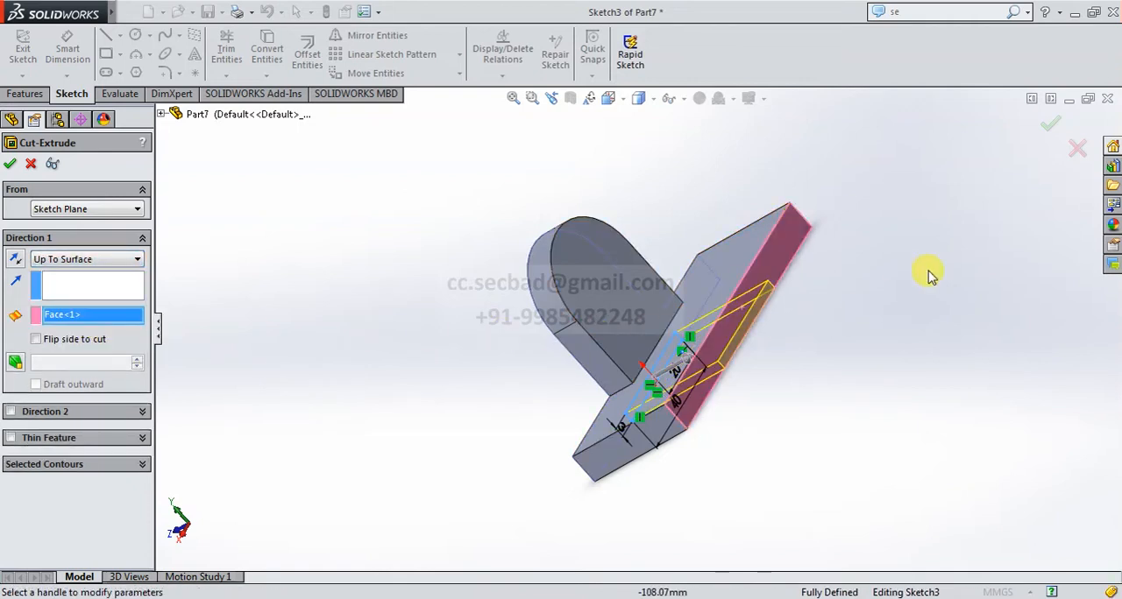
left_click(1052, 125)
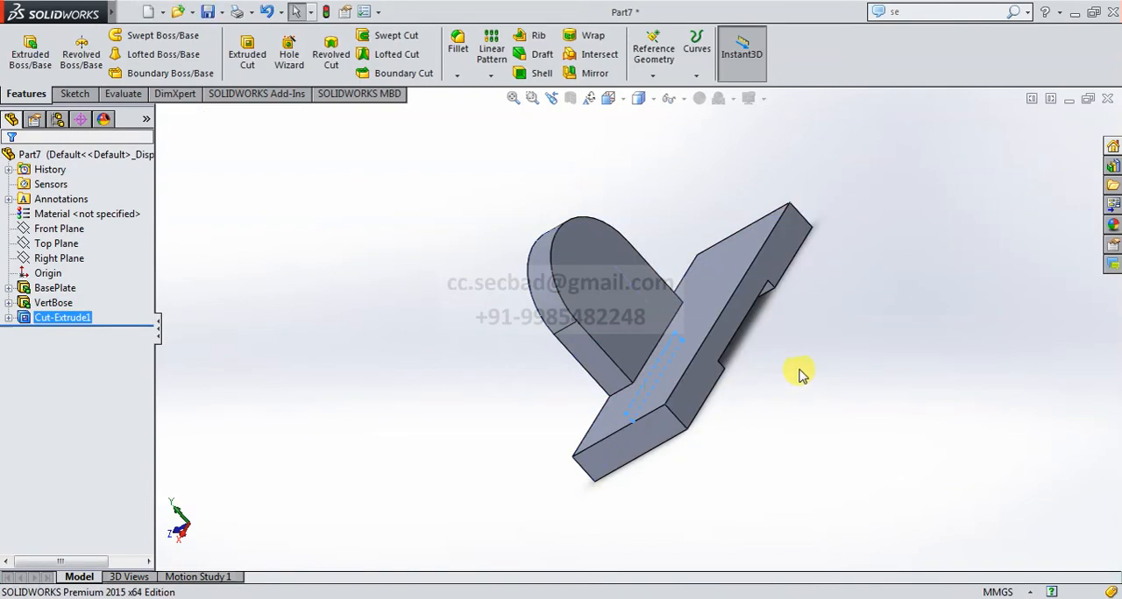
Rename the slot's cut feature as BottomSlot.
middle_click_drag(726, 388, 857, 296)
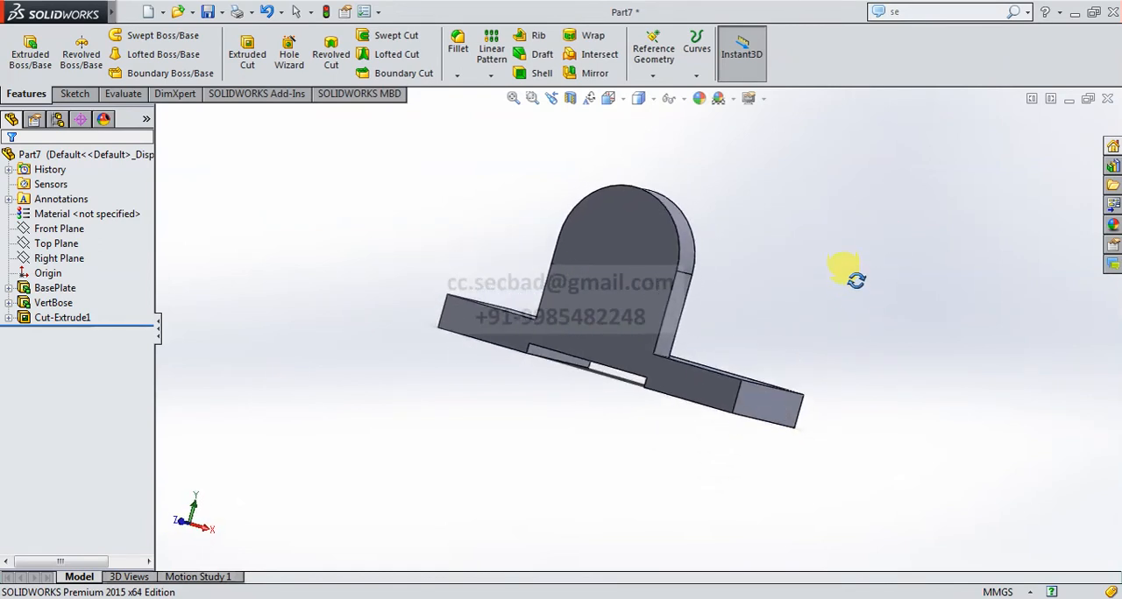
middle_click_drag(857, 279, 834, 290)
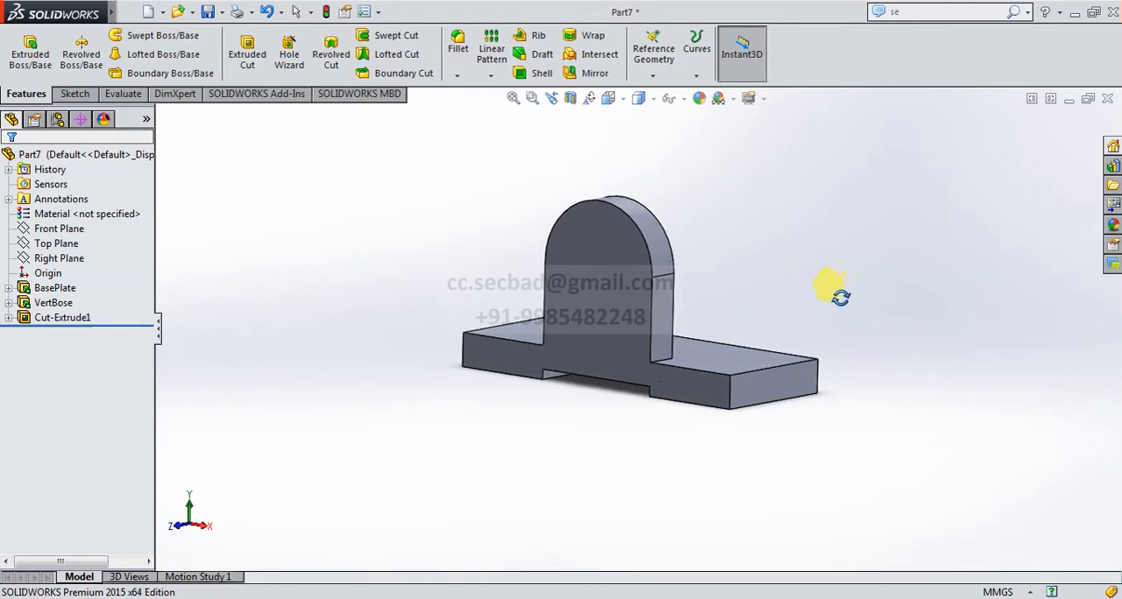
left_click(87, 319)
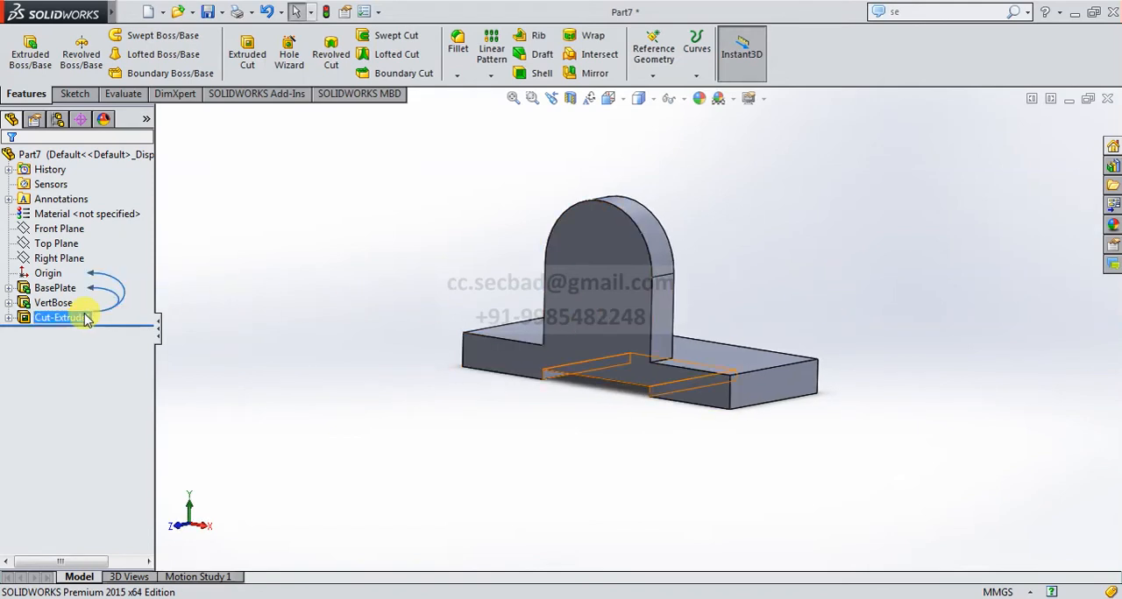
left_click(85, 319)
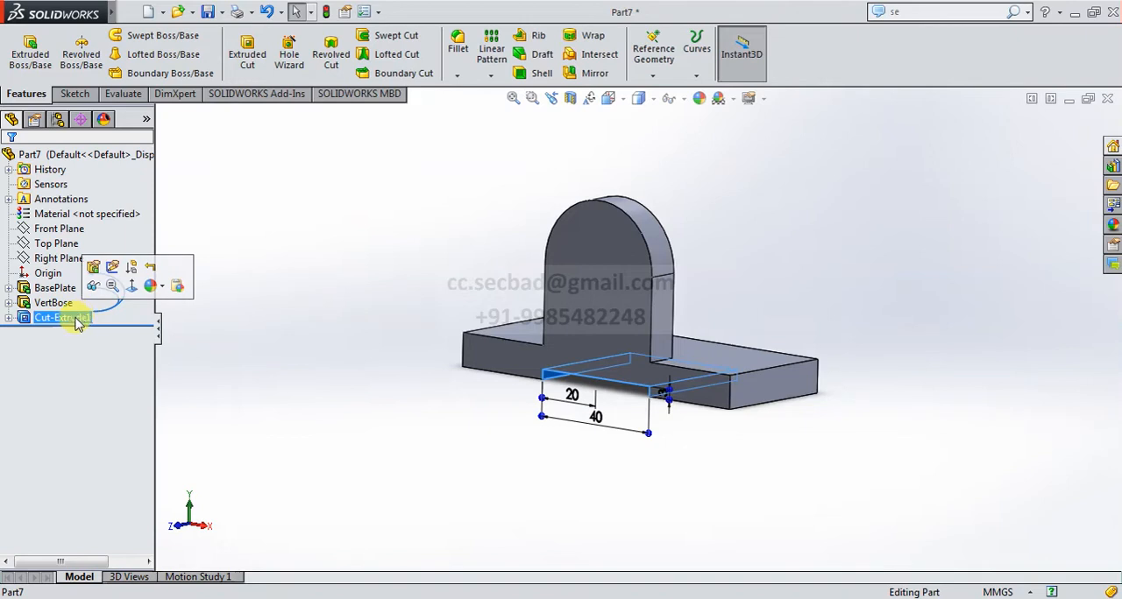
left_click(76, 318)
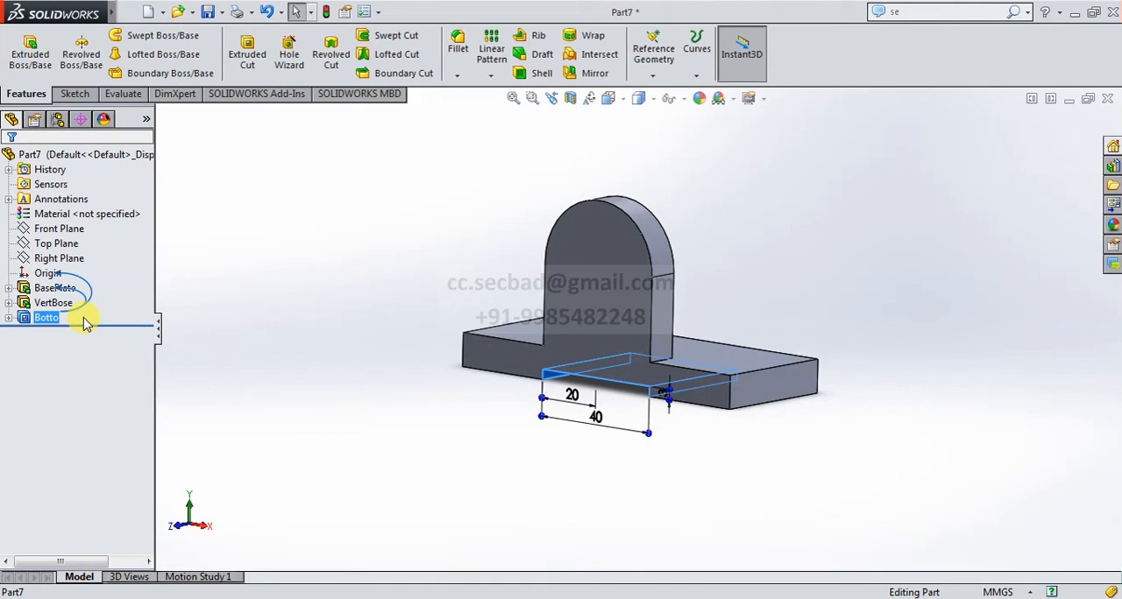
left_click(56, 323)
left_click(47, 318)
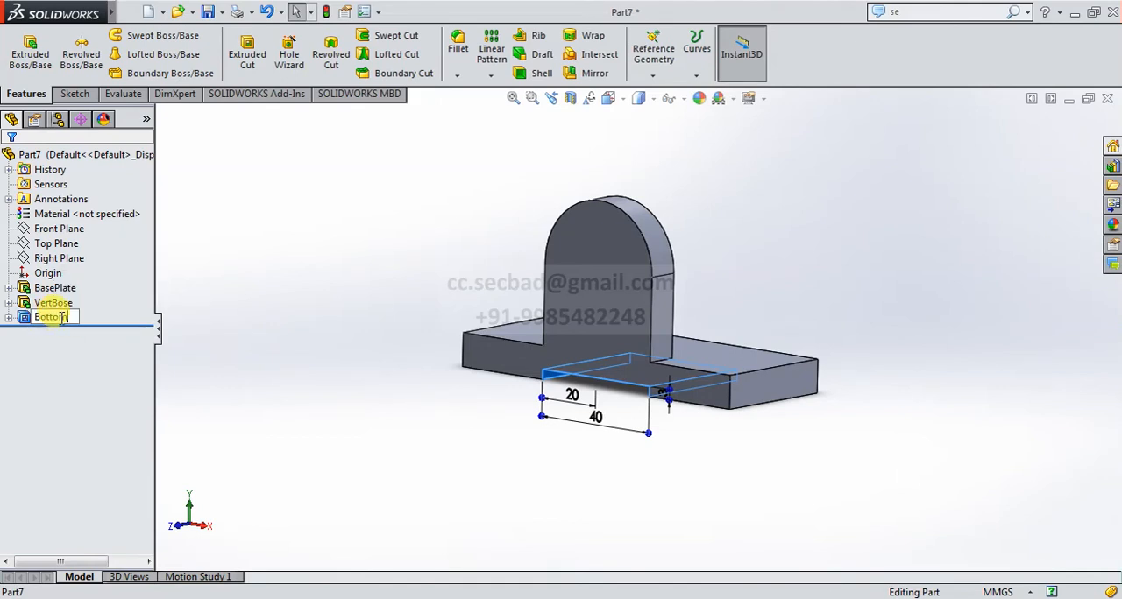
key("Return")
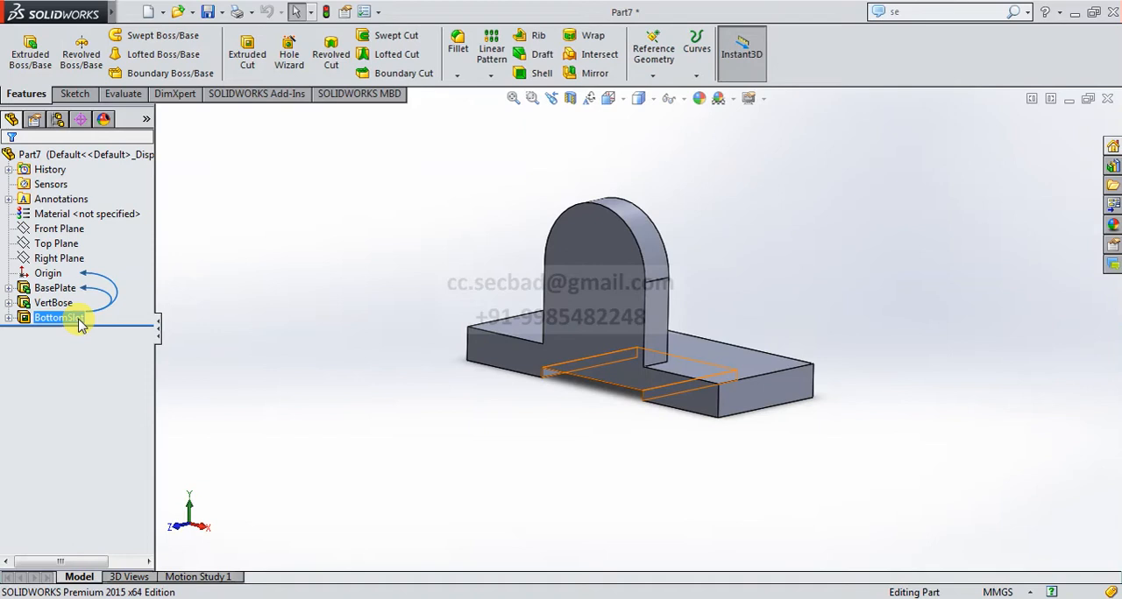
left_click(232, 318)
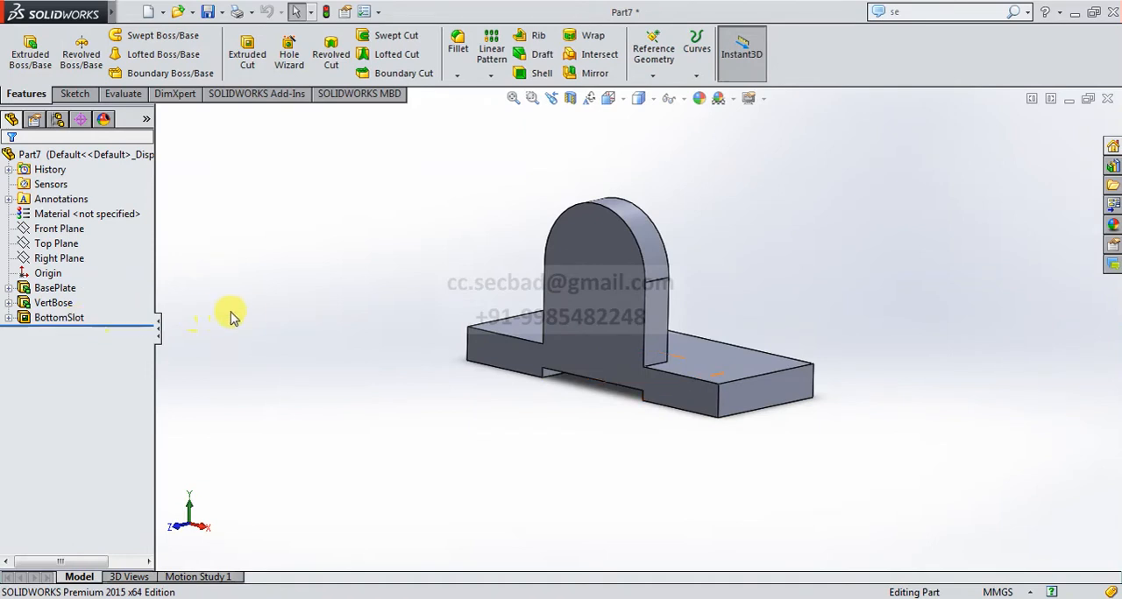
Specify an ANSI Metric counterbore hole for an M8 hex bolt with Normal fit and a Through All end condition.
left_click(596, 254)
left_click(613, 103)
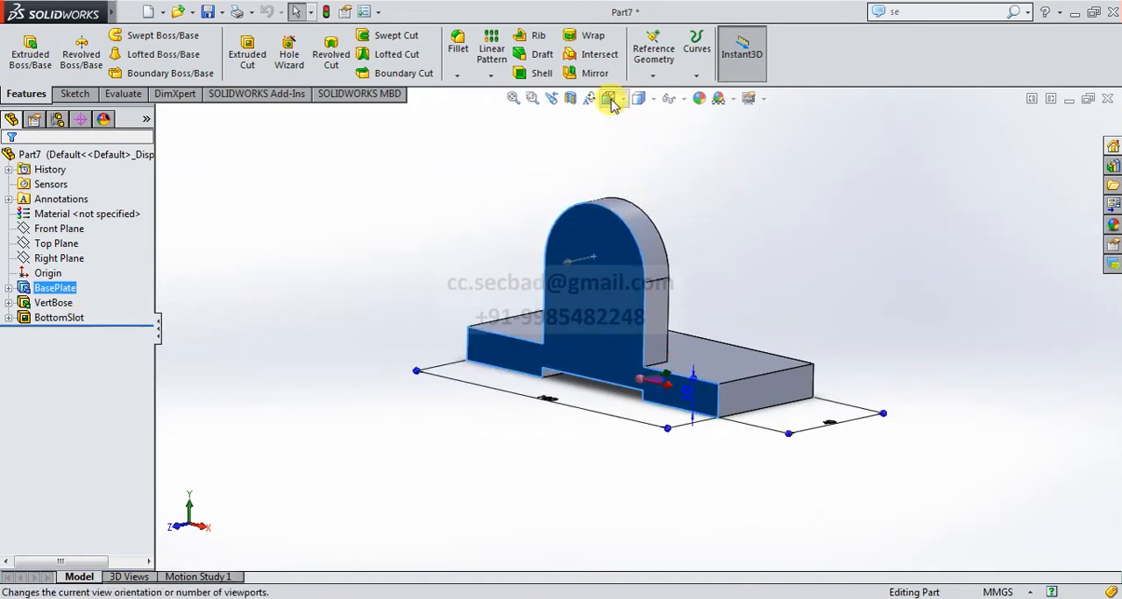
left_click(612, 104)
left_click(670, 160)
left_click(807, 230)
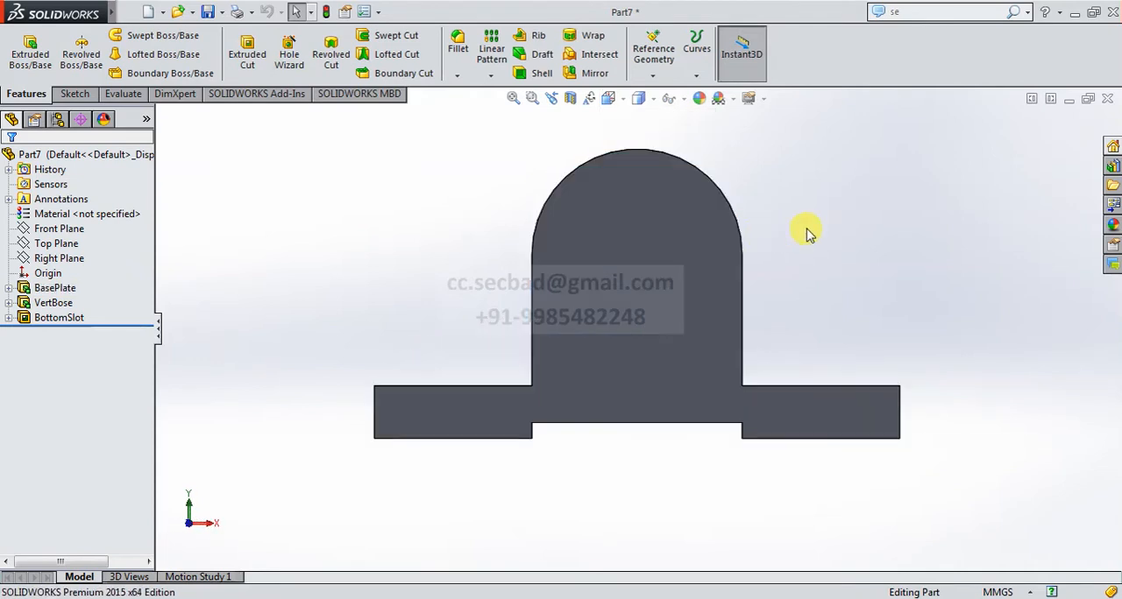
scroll(767, 247, "up", 3)
scroll(775, 243, "down", 2)
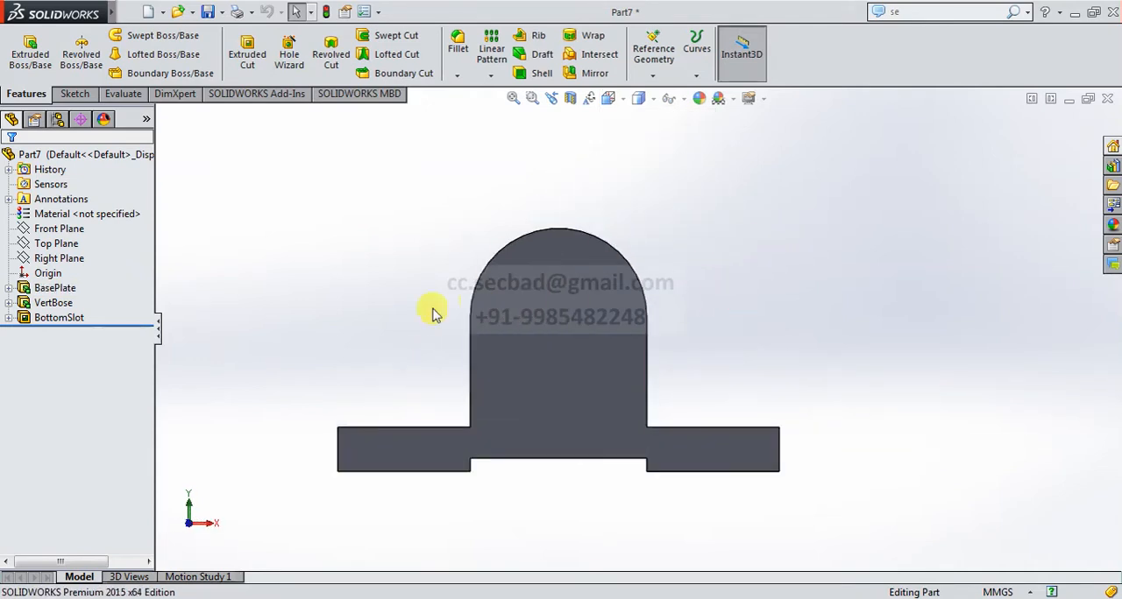
scroll(408, 315, "down", 1)
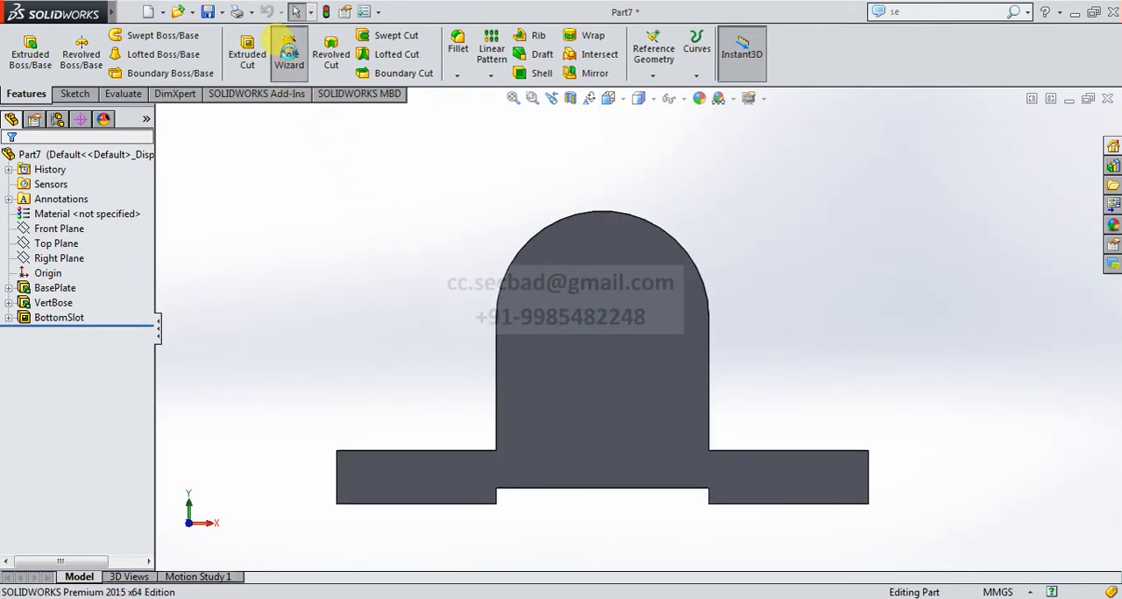
left_click(289, 51)
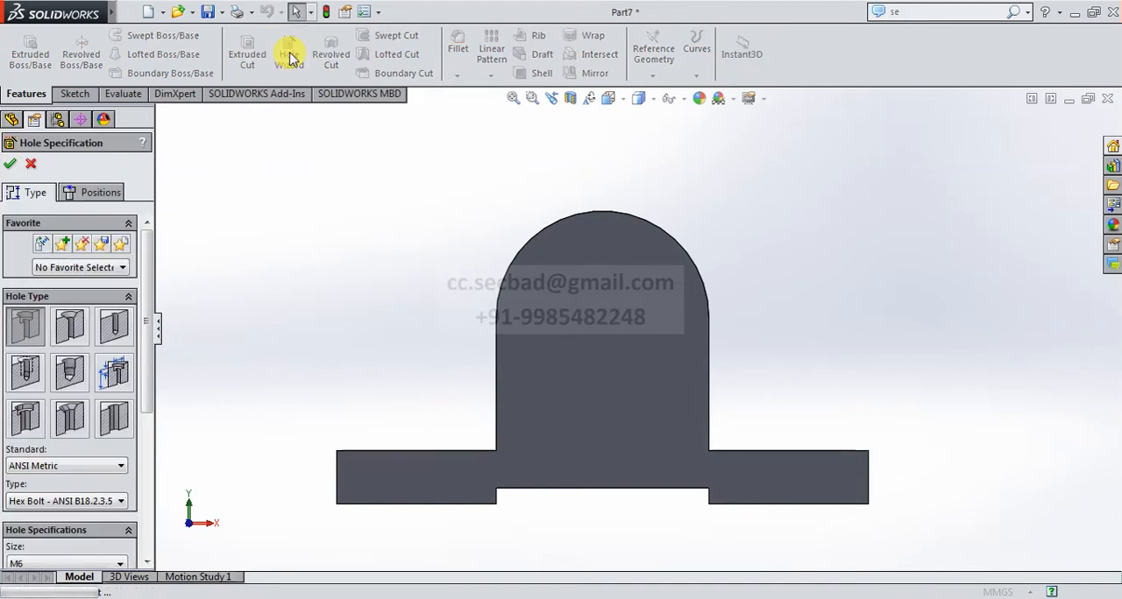
left_click(92, 471)
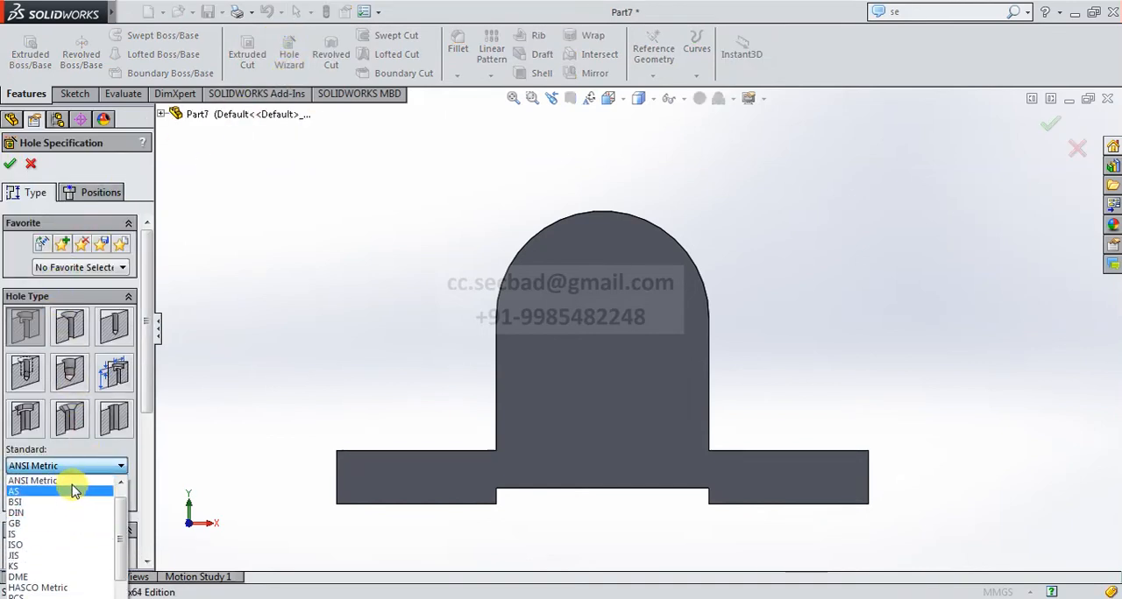
left_click(73, 482)
scroll(132, 368, "down", 1)
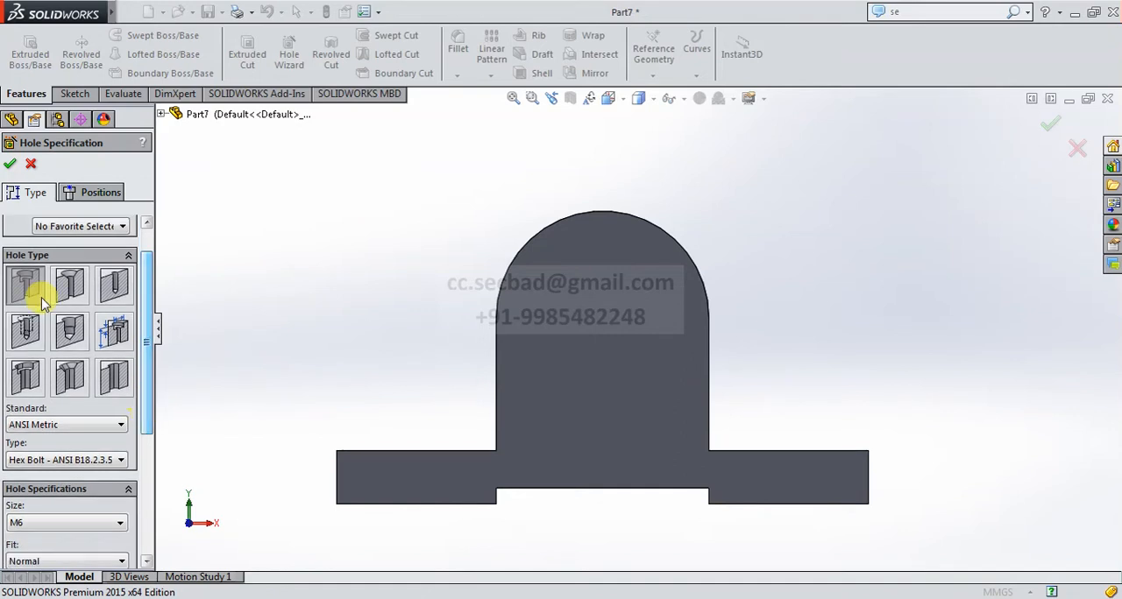
left_click_drag(149, 331, 163, 421)
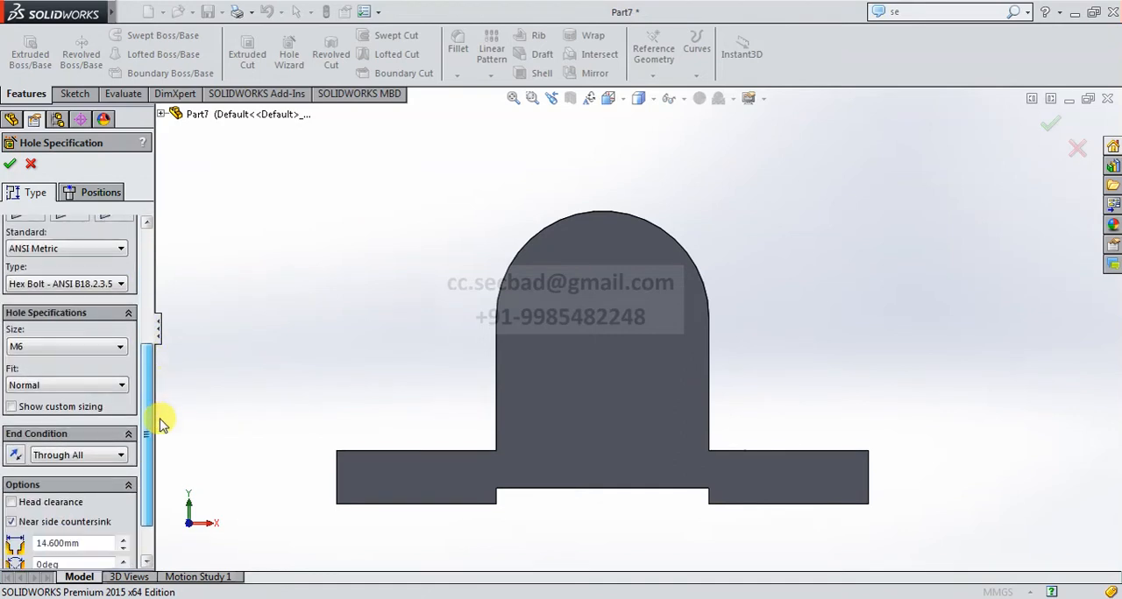
left_click(89, 347)
left_click(94, 377)
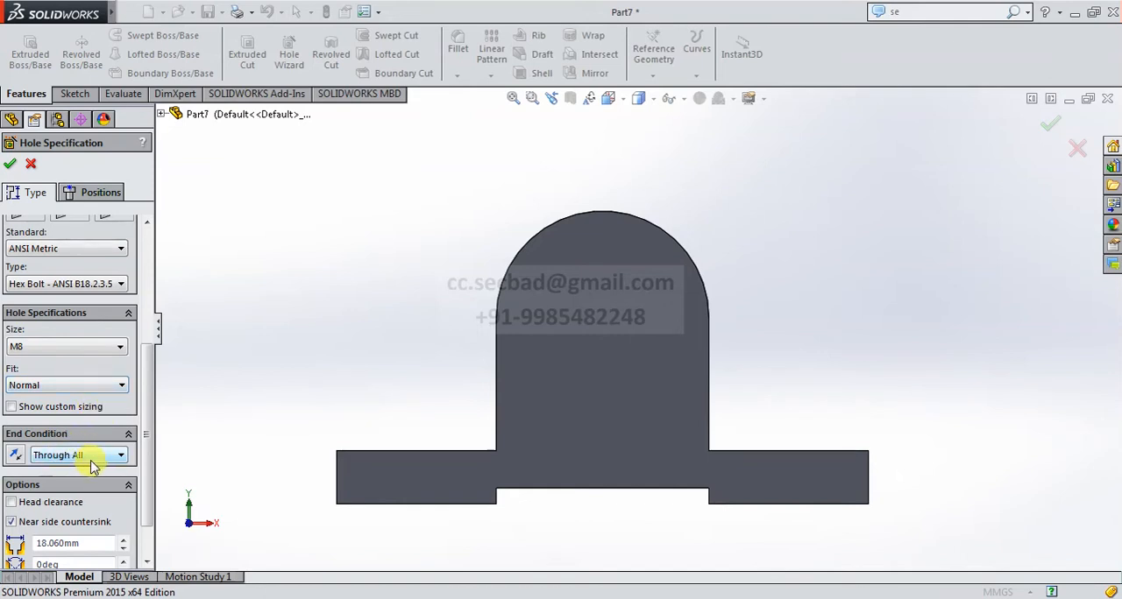
Place the counterbore hole on the upright's front face at the centre of its rounded top and create it.
left_click(88, 200)
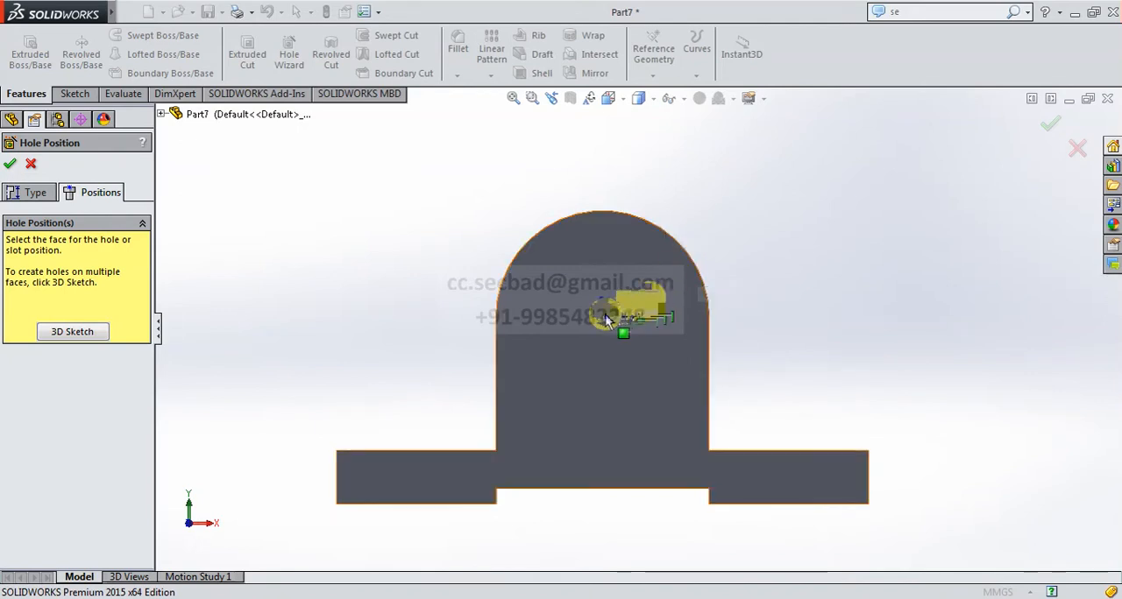
left_click(556, 326)
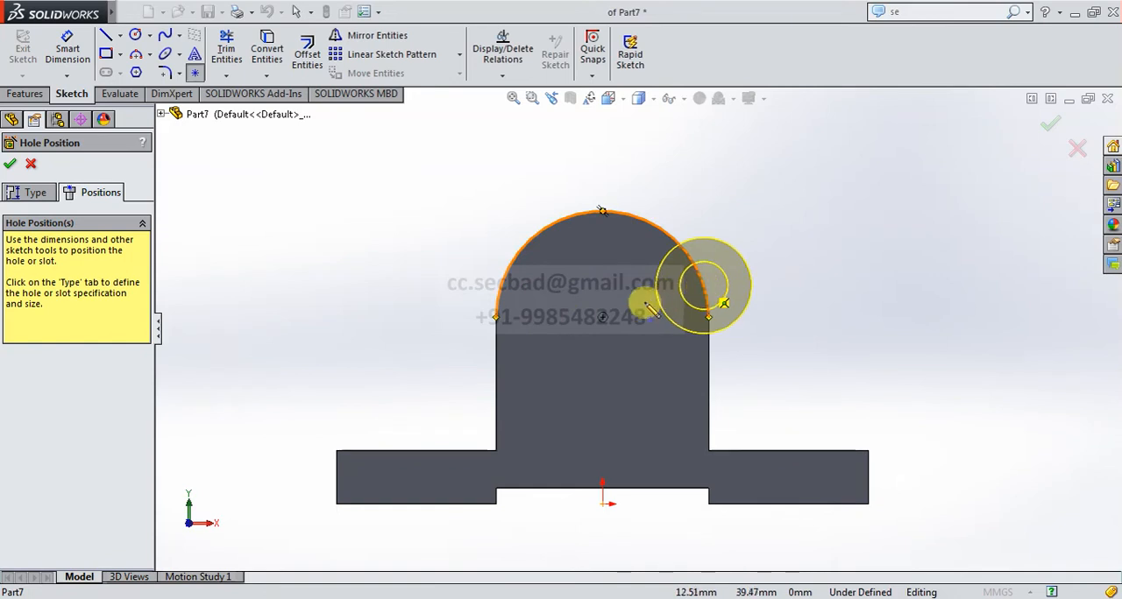
left_click(603, 319)
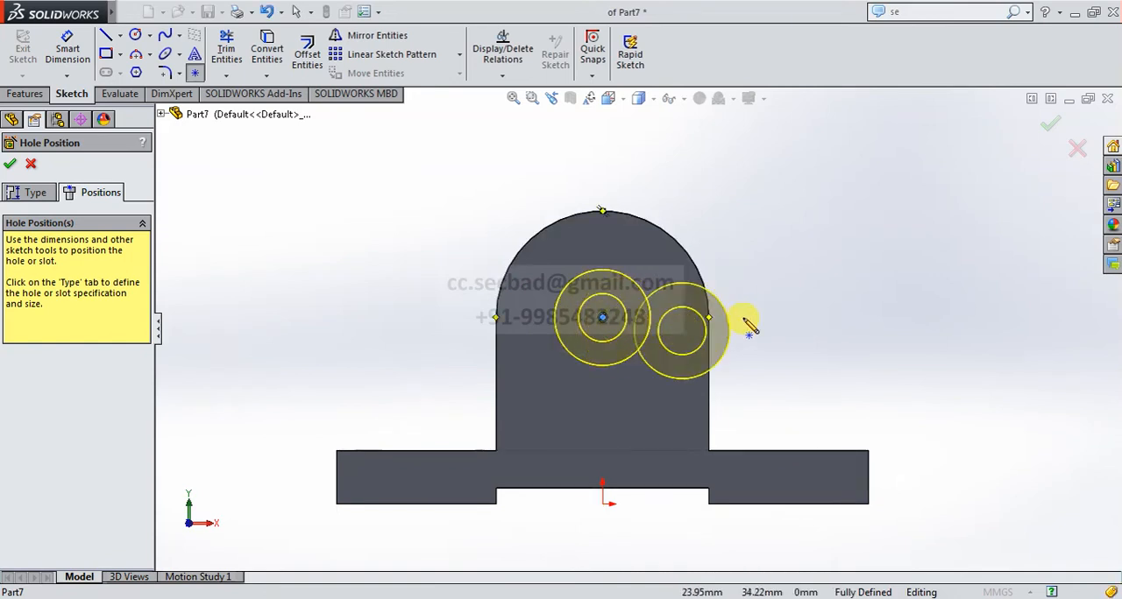
mouse_move(769, 319)
middle_mouse_down()
mouse_move(658, 338)
mouse_move(658, 353)
mouse_move(756, 334)
middle_mouse_up()
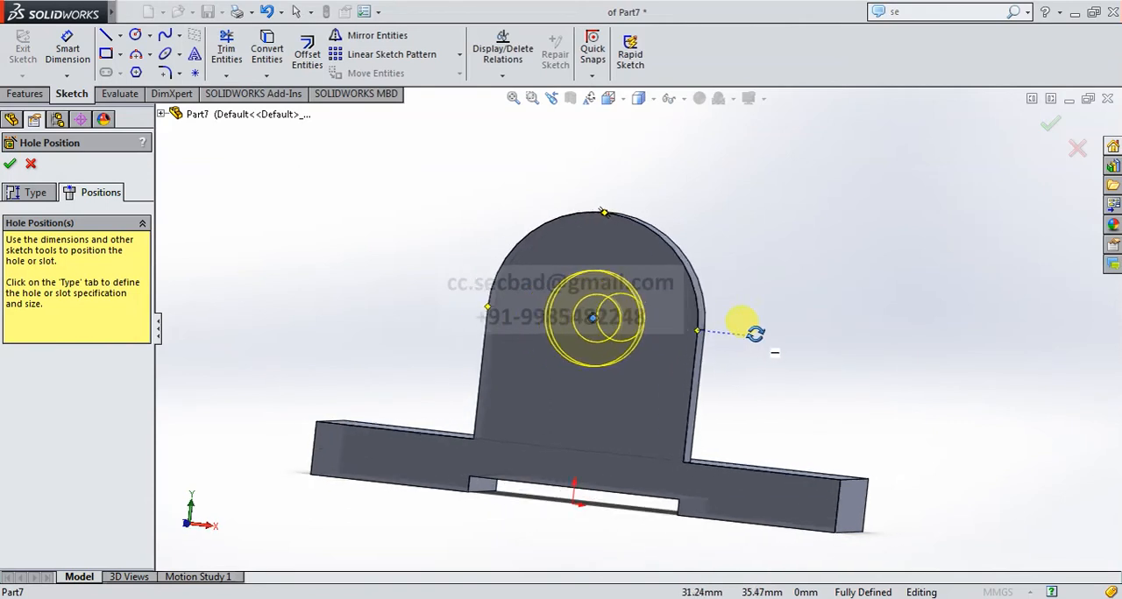
left_click(10, 163)
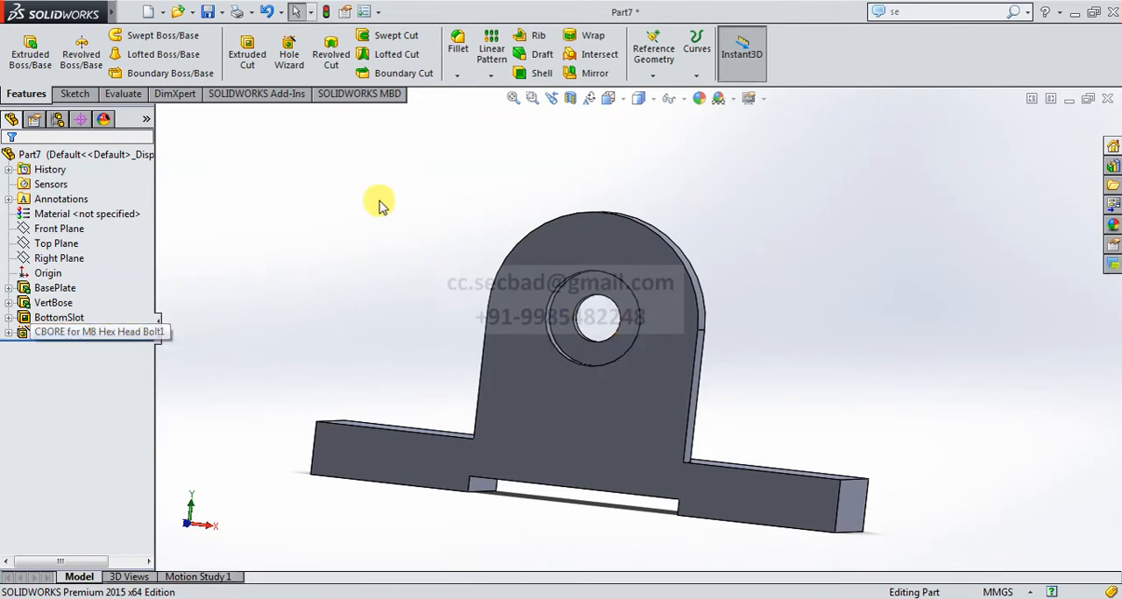
Set up a symmetric 8 mm fillet in isometric view and select the base plate's four vertical corner edges.
left_click(608, 98)
left_click(693, 138)
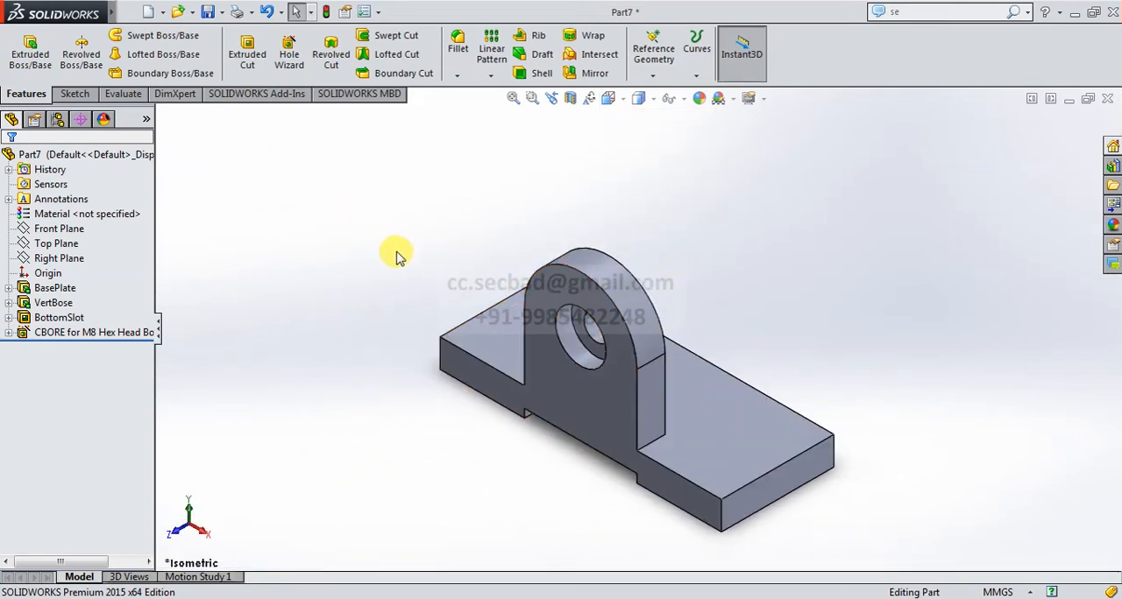
left_click(457, 48)
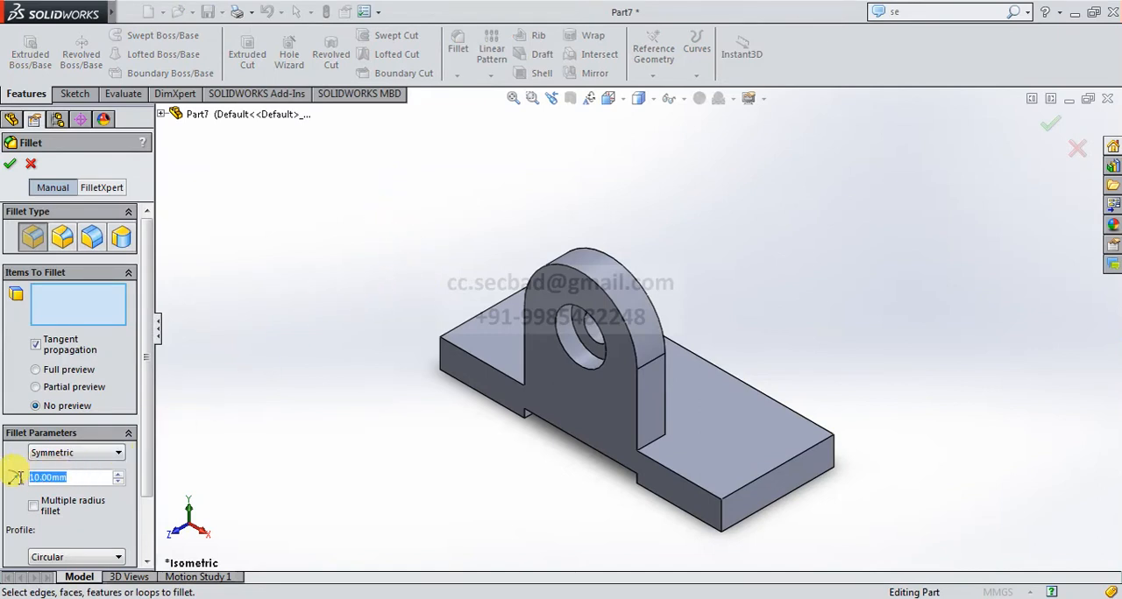
type("8")
key("Return")
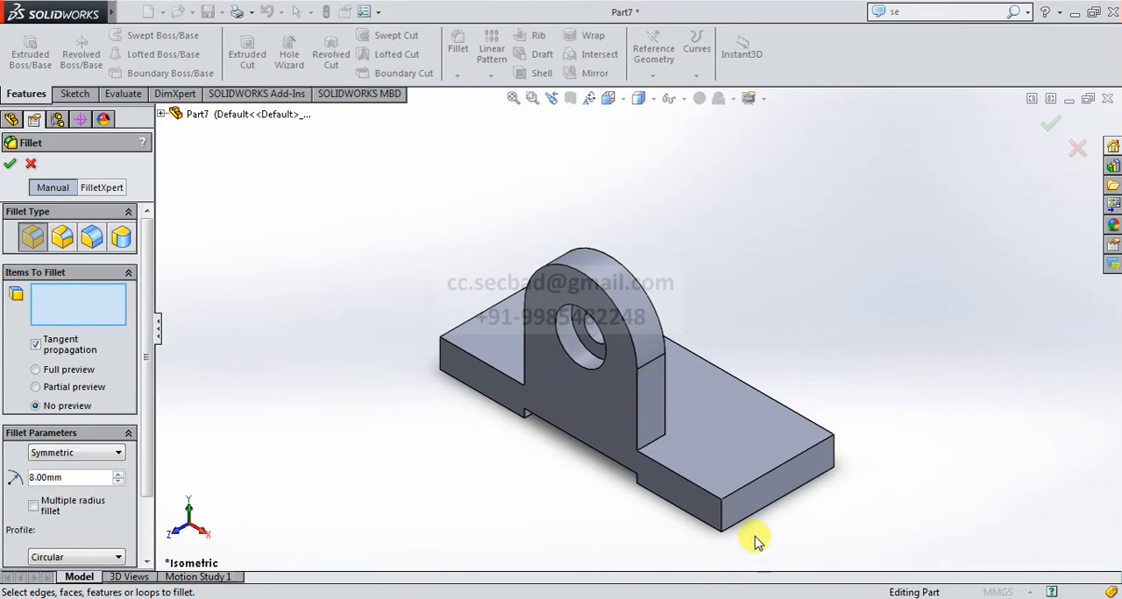
left_click(718, 510)
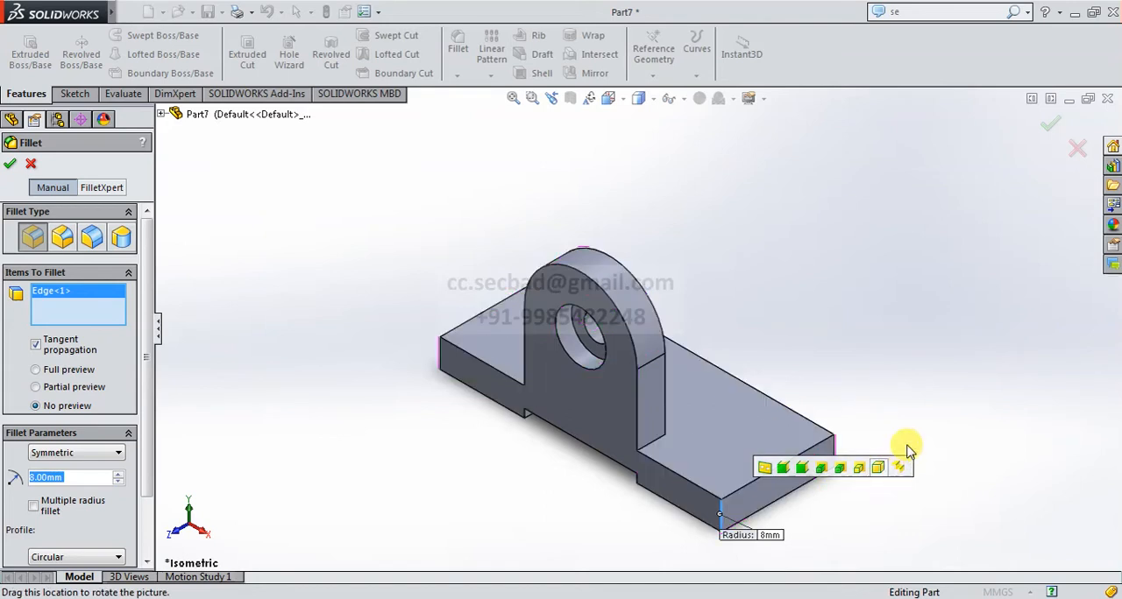
left_click(838, 453)
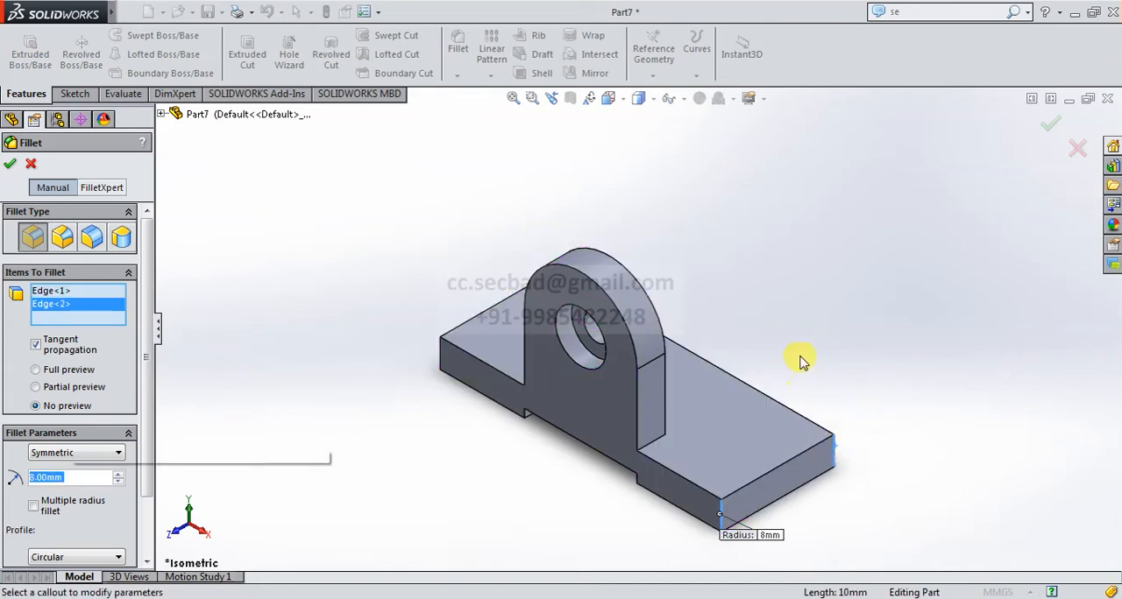
middle_click_drag(806, 401, 658, 446)
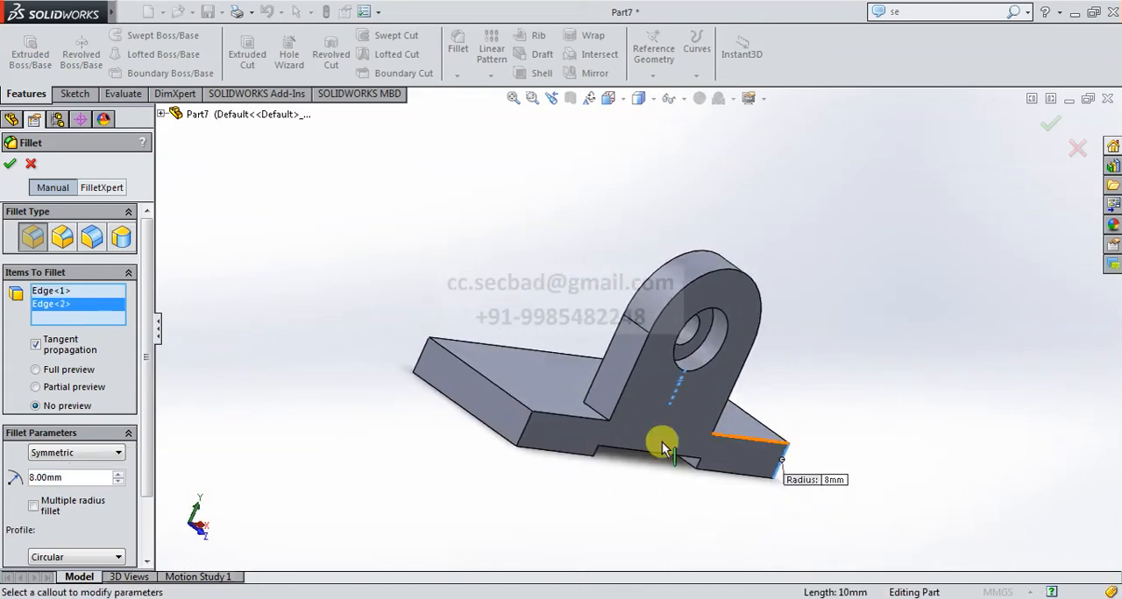
left_click(526, 429)
left_click(419, 357)
middle_click_drag(701, 442, 731, 288)
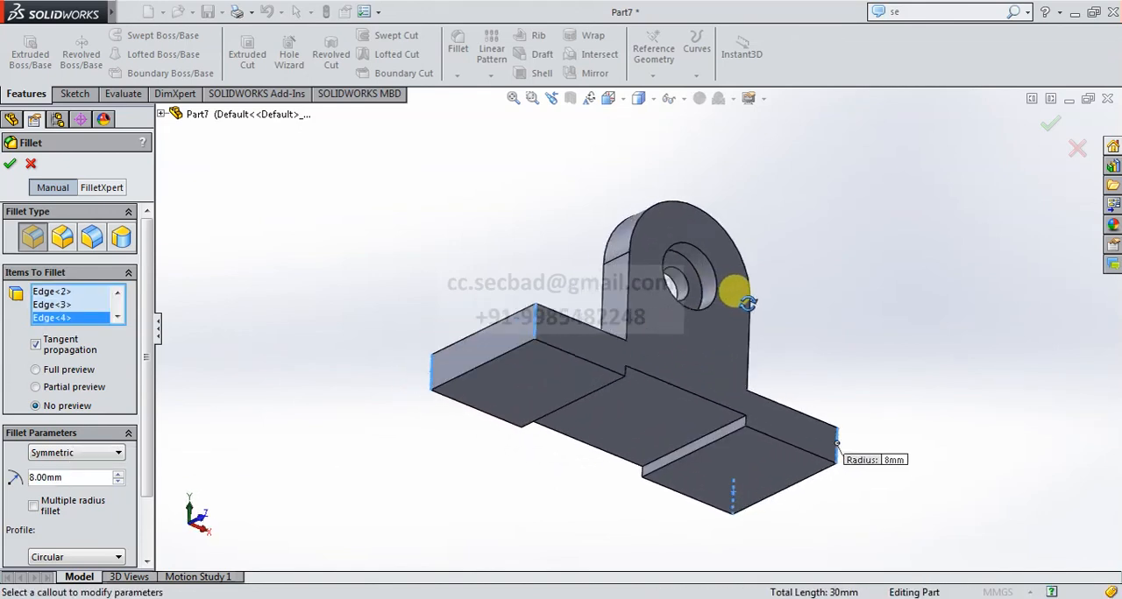
Add the bottom slot's two inner corner edges to the 8 mm fillet with Partial preview and create it.
left_click(718, 429)
middle_click_drag(626, 388, 534, 383)
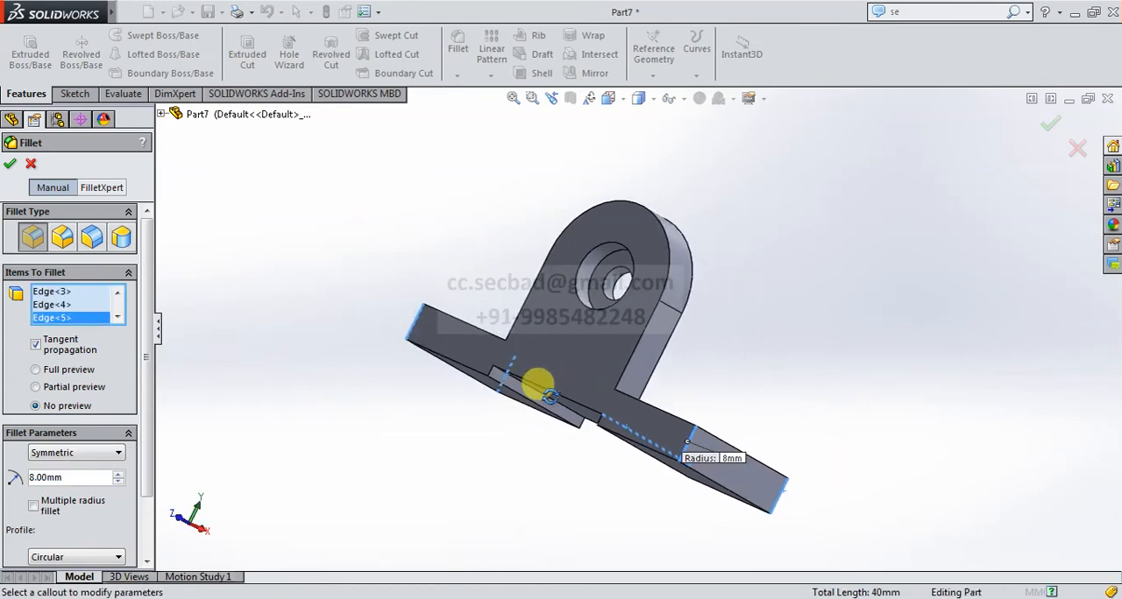
left_click(537, 396)
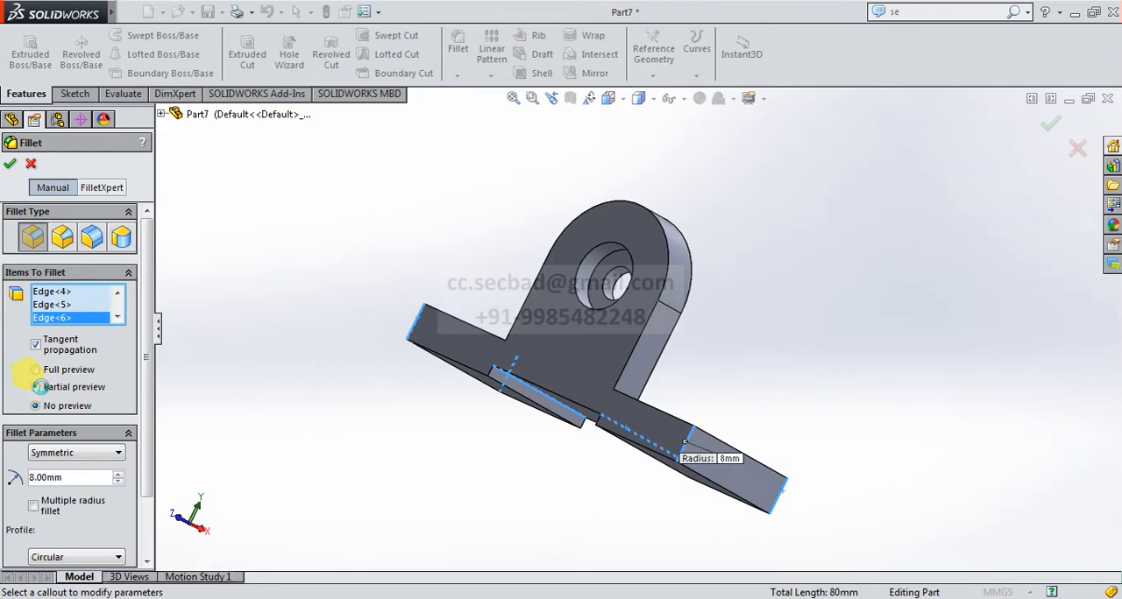
middle_click_drag(427, 368, 426, 450)
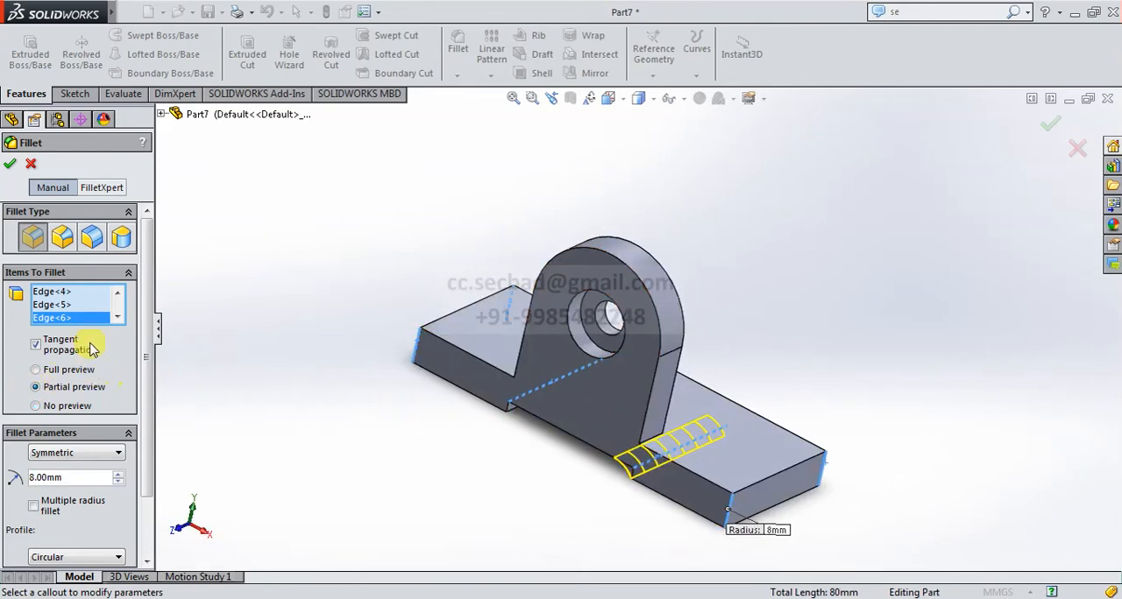
left_click_drag(149, 321, 153, 295)
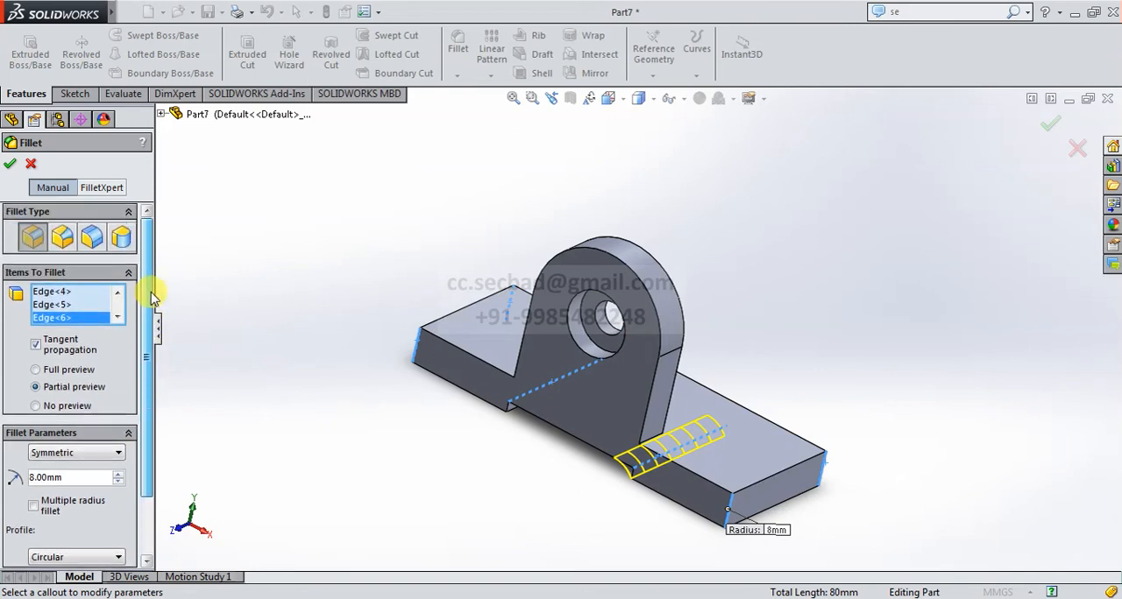
left_click(11, 165)
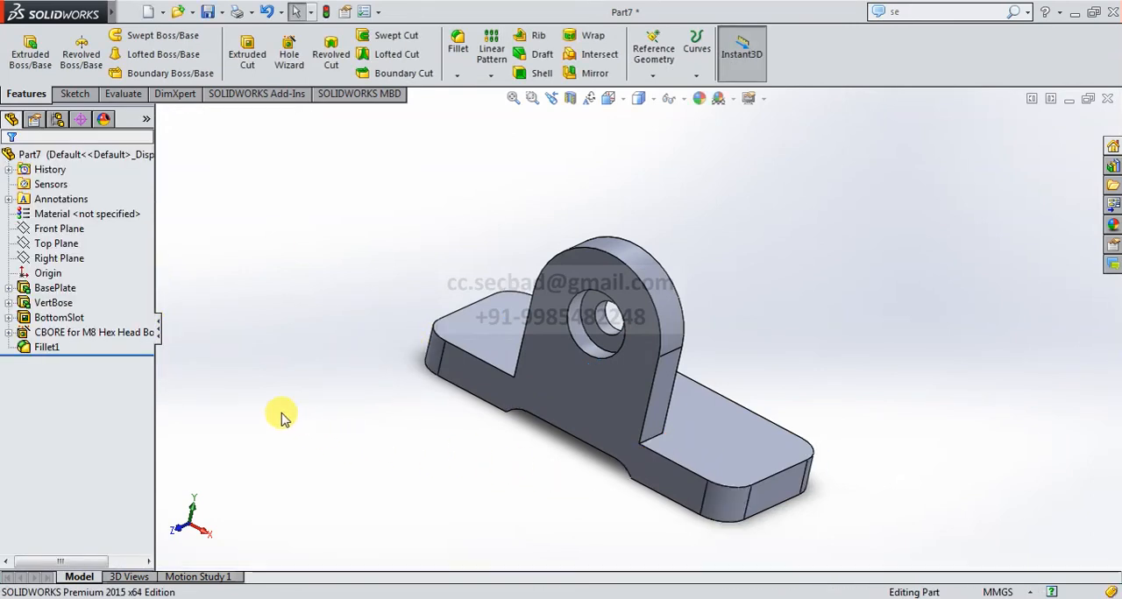
Fillet the front and rear outer edges of the round-topped upright with a 3 mm radius.
left_click(457, 43)
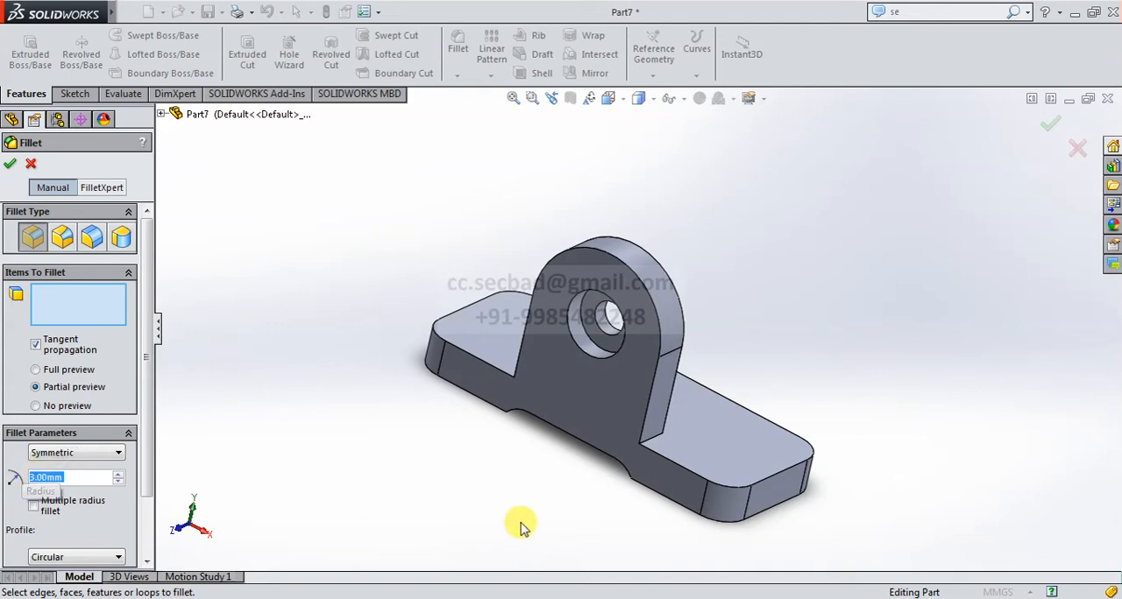
left_click(648, 403)
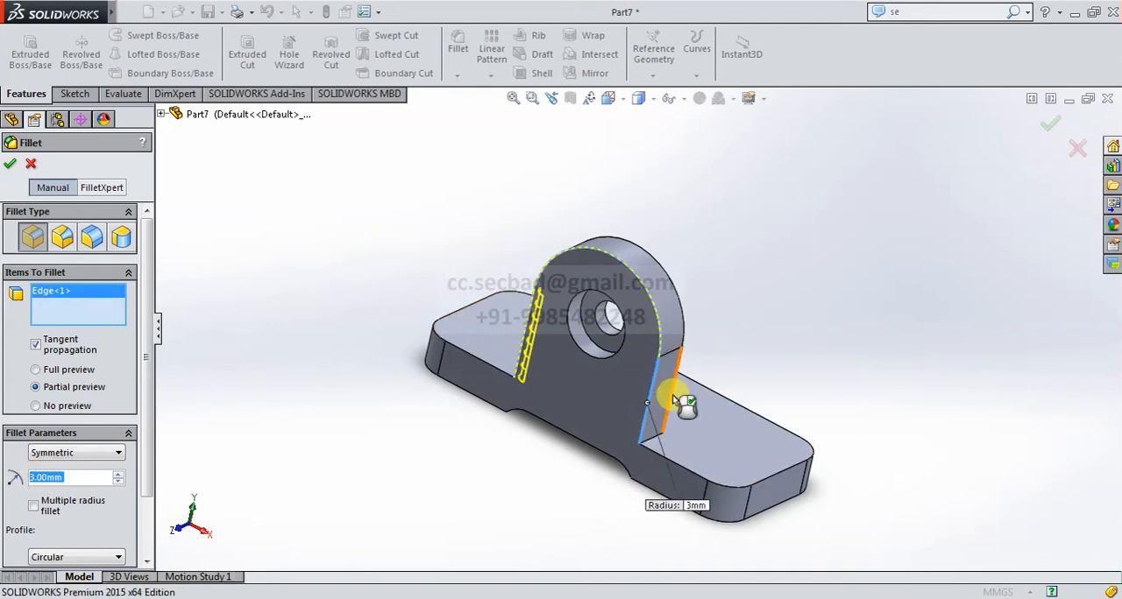
left_click(674, 401)
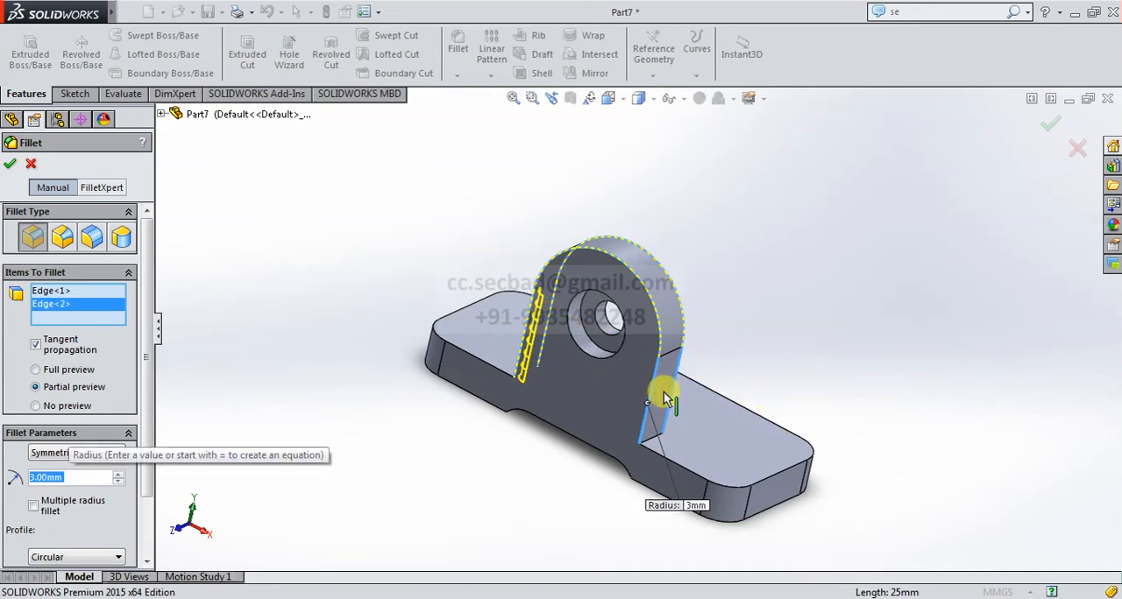
left_click(10, 165)
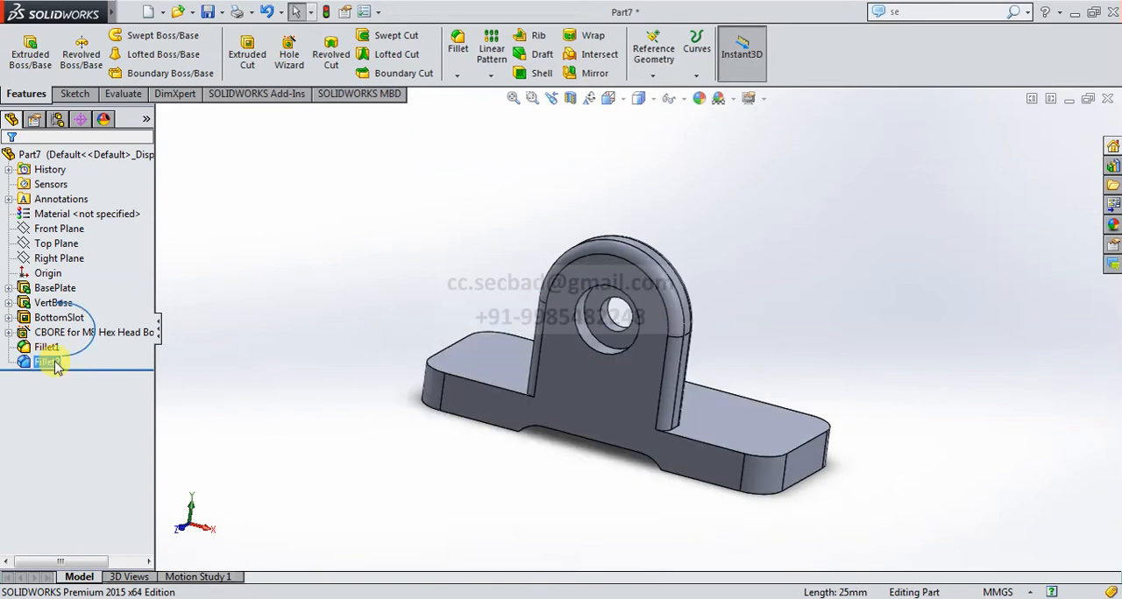
Edit the upright's 3 mm fillet to include one side's foot edge and the adjoining base plate top edges, including the long rear edge.
right_click(53, 362)
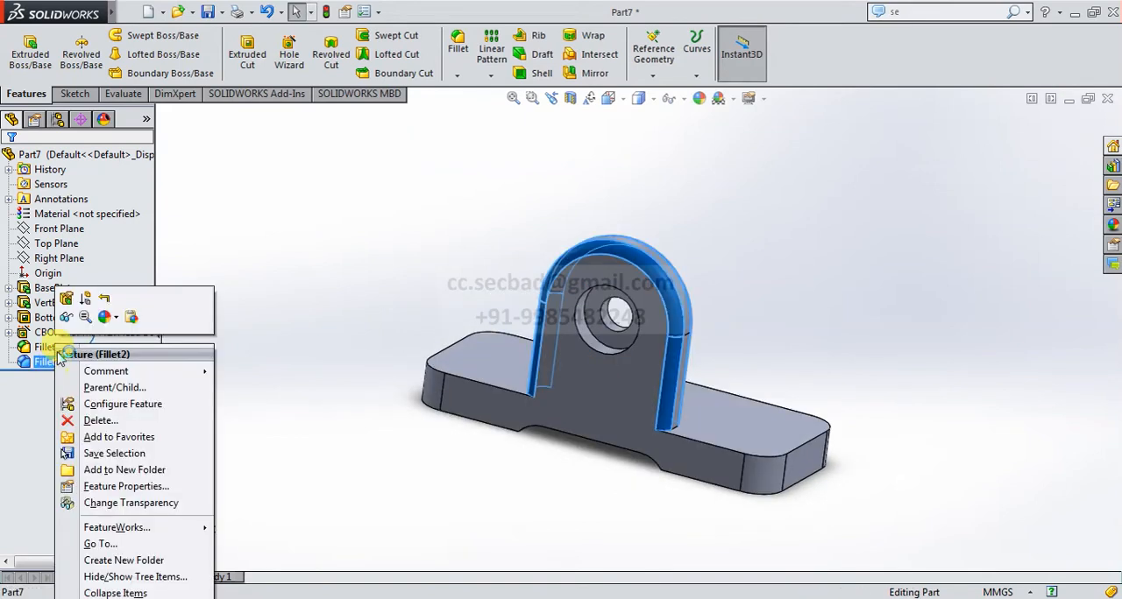
left_click(65, 299)
middle_click_drag(400, 377, 421, 466)
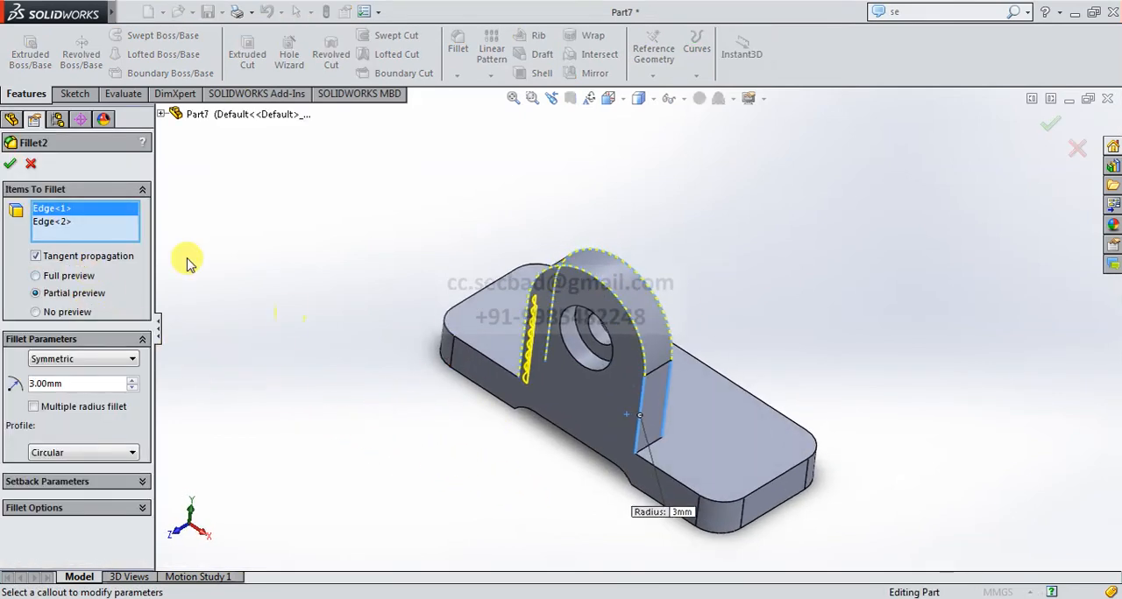
left_click(105, 224)
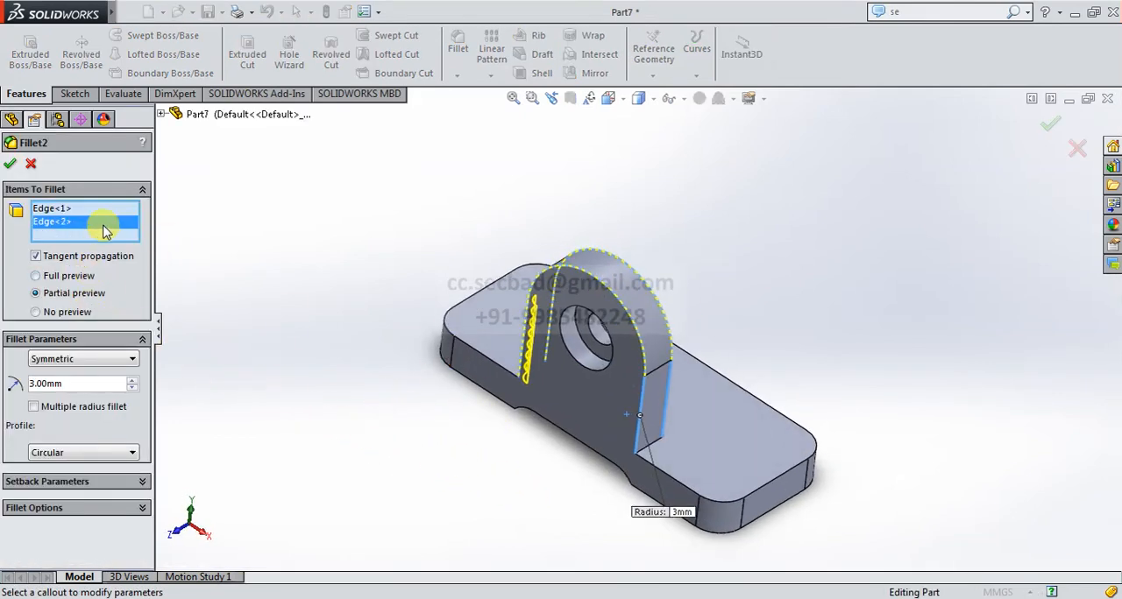
left_click(650, 453)
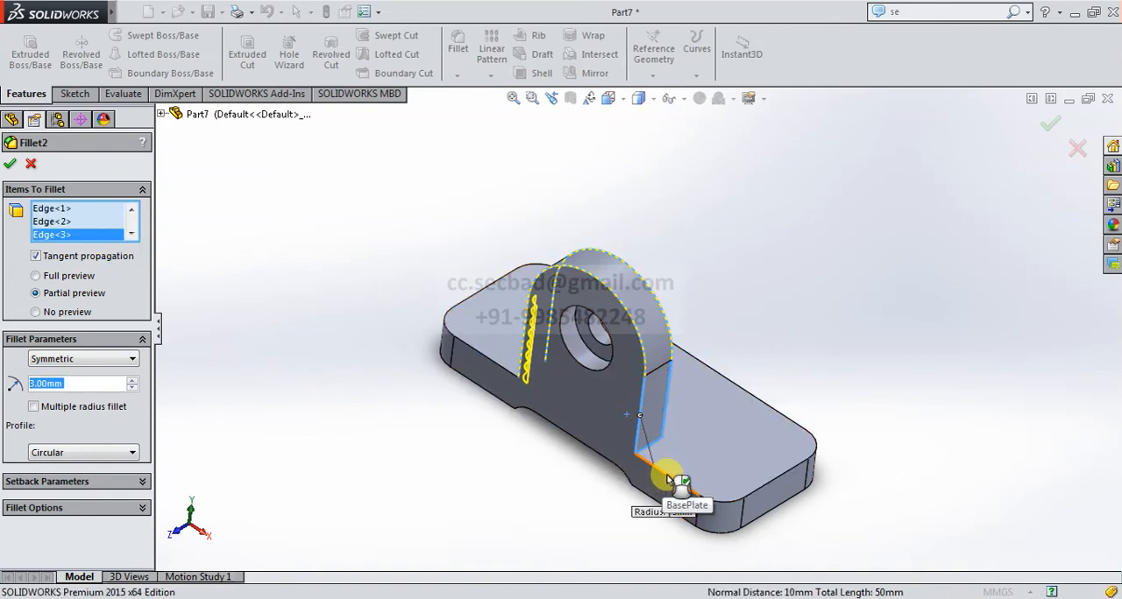
left_click(669, 480)
left_click(732, 508)
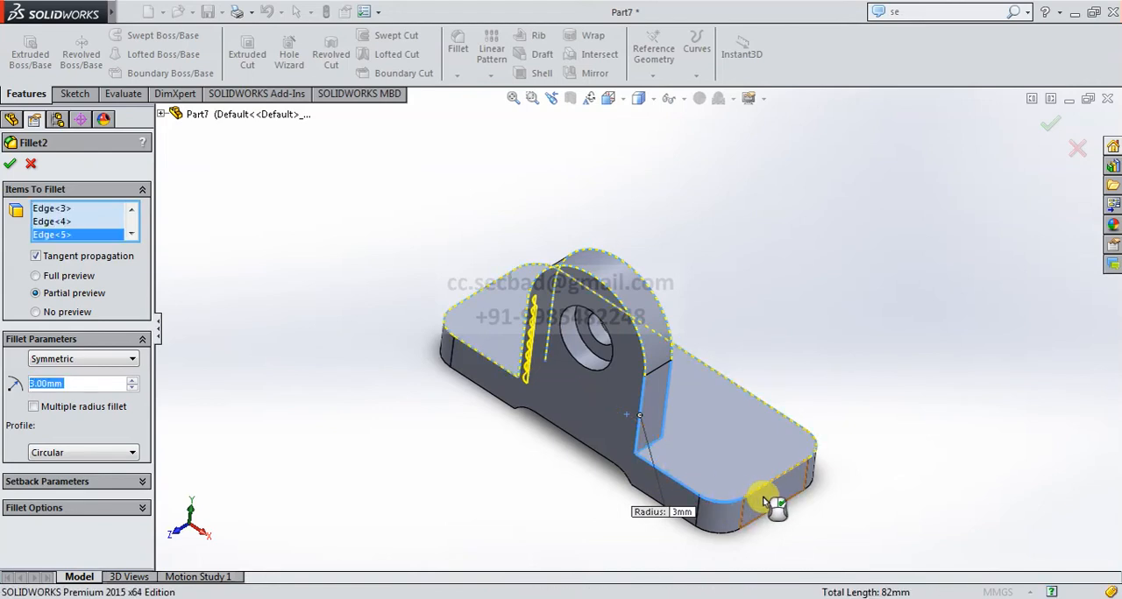
left_click(780, 488)
left_click(804, 434)
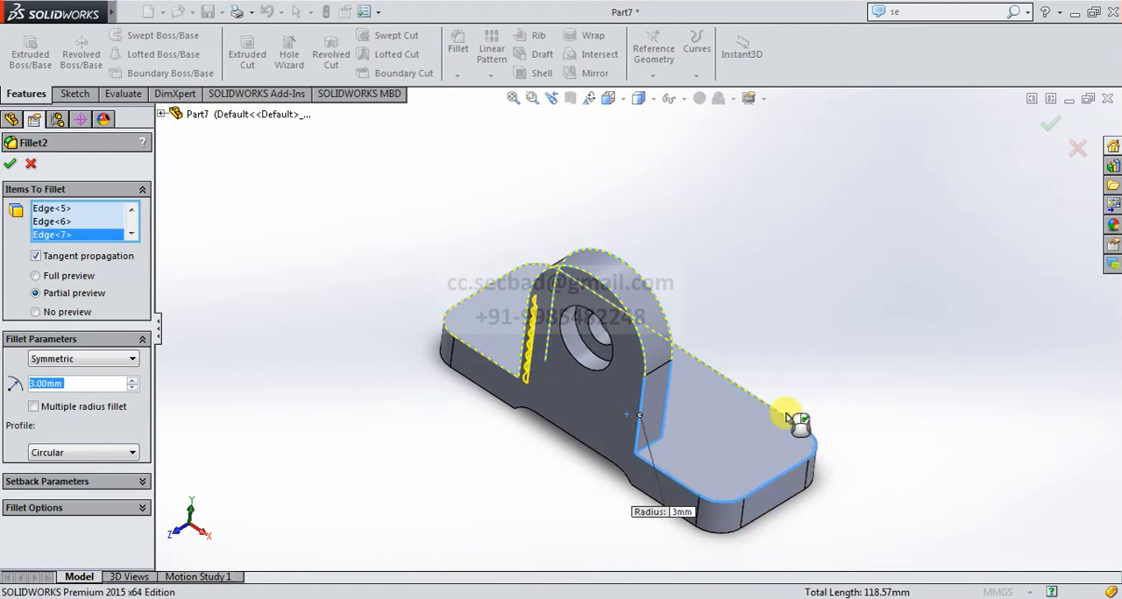
left_click(793, 424)
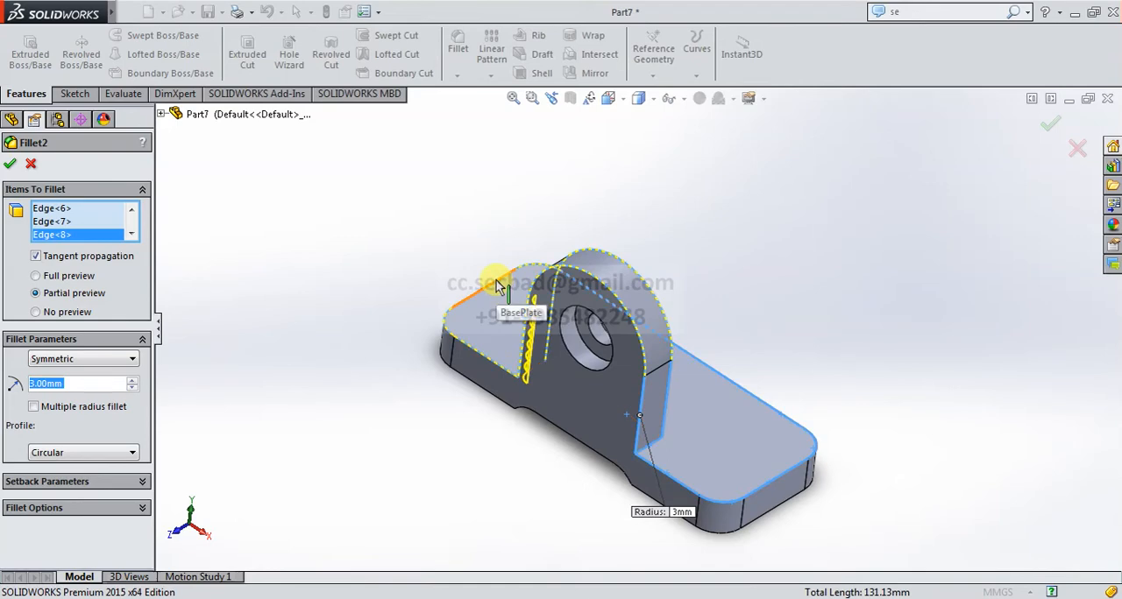
Add the base plate's remaining top edges and the upright's other foot edge to the 3 mm fillet and apply the edit.
middle_click_drag(566, 366, 569, 176, "ctrl")
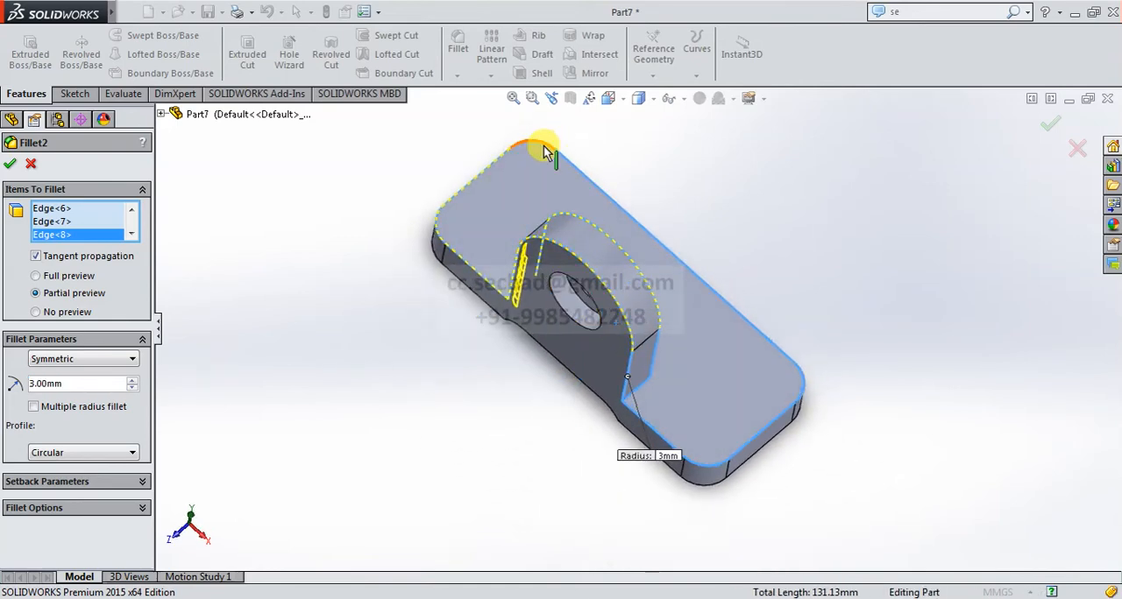
left_click(537, 150)
left_click(502, 160)
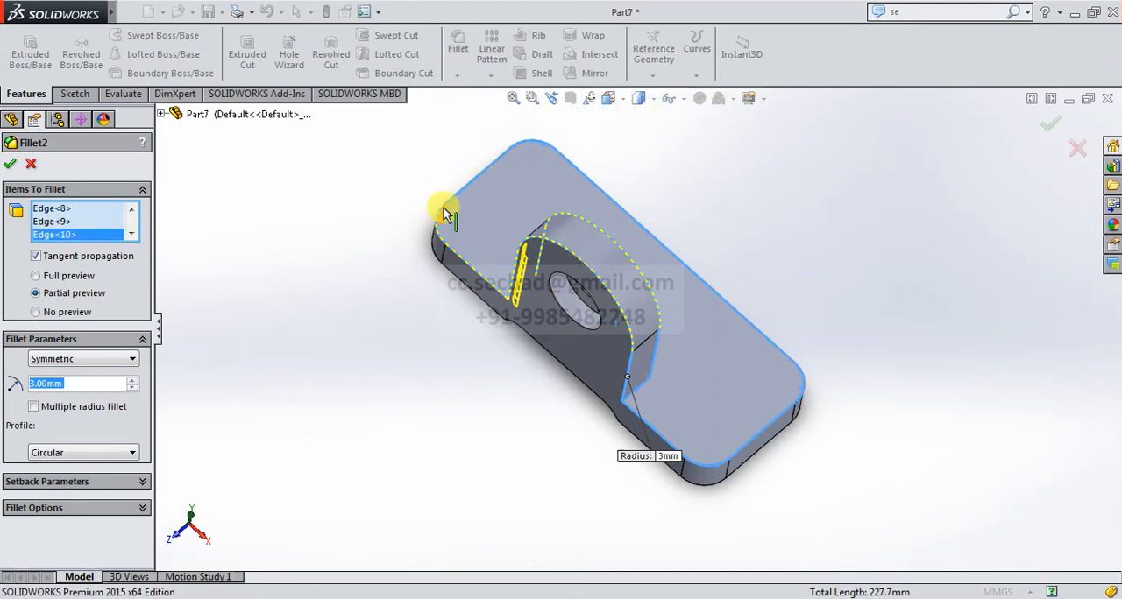
left_click(459, 248)
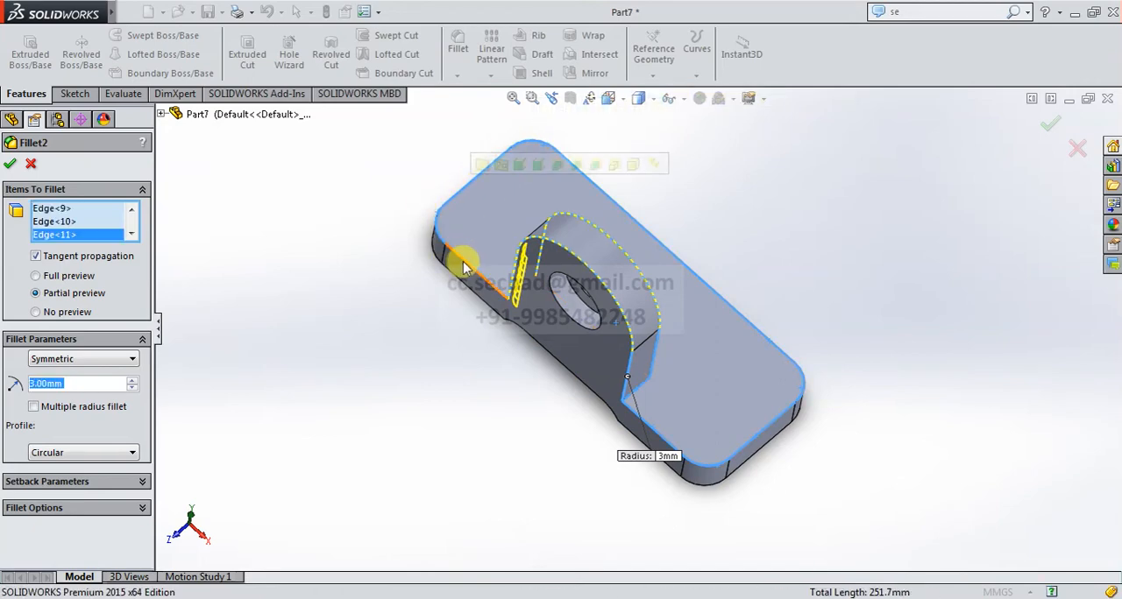
middle_click_drag(615, 321, 557, 267)
left_click(538, 318)
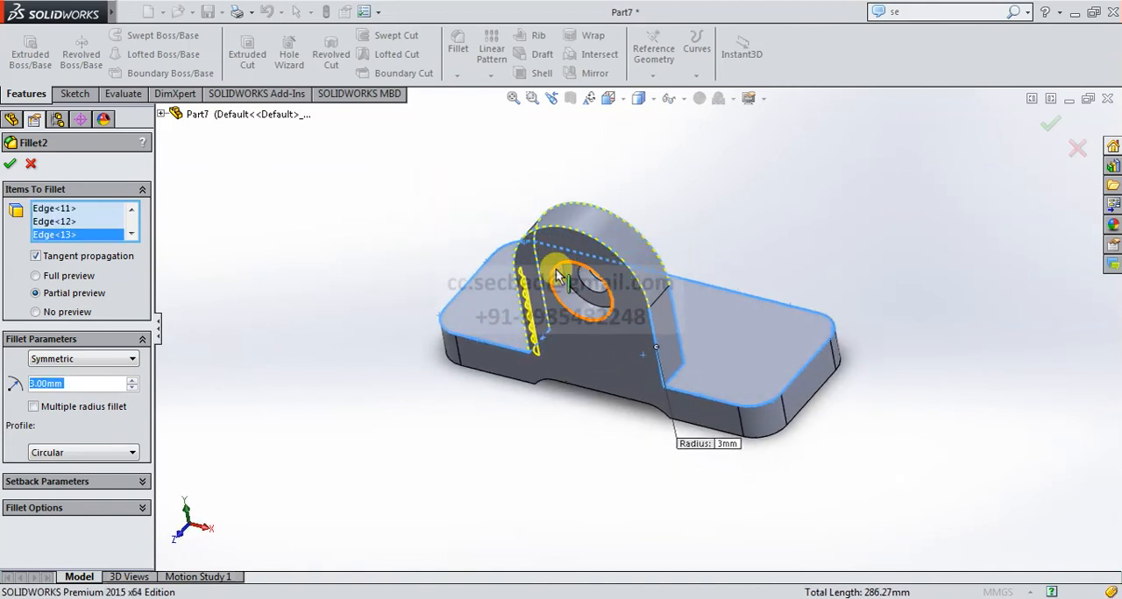
left_click(10, 166)
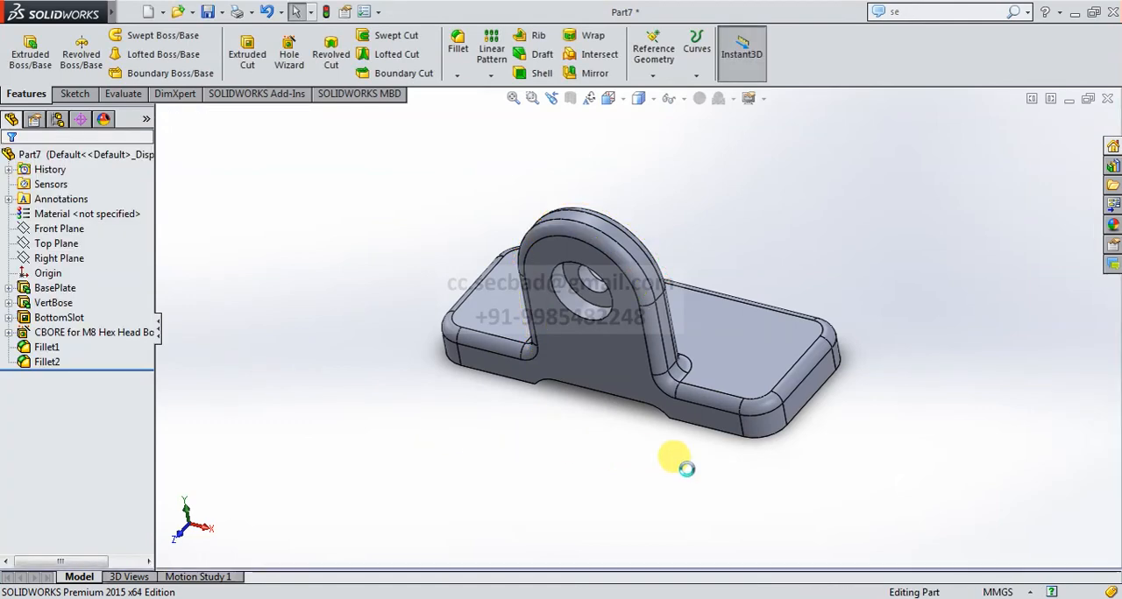
middle_click_drag(714, 474, 563, 451)
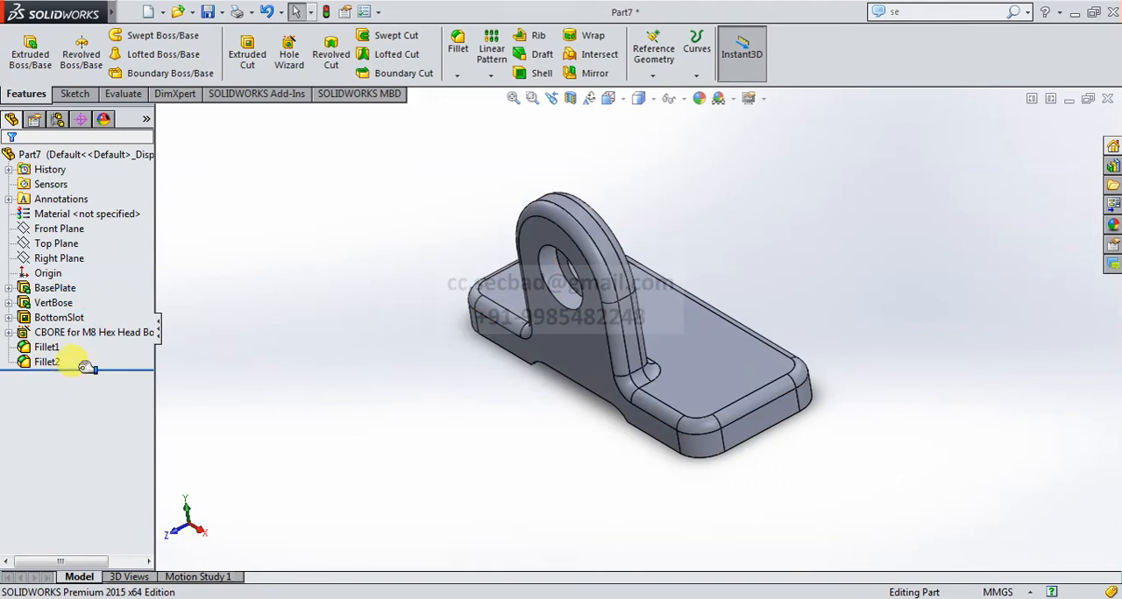
mouse_move(85, 368)
left_mouse_down()
mouse_move(87, 327)
mouse_move(98, 325)
mouse_move(99, 372)
left_mouse_up()
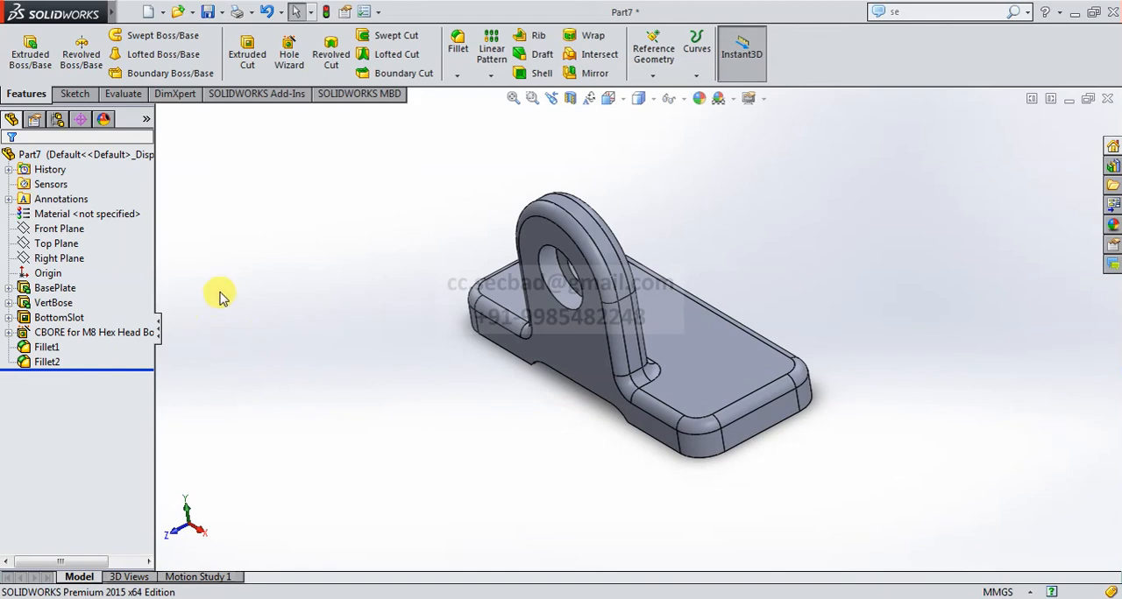
Specify a simple drilled hole in the Hole Wizard using ANSI Inch drill size #7.
left_click(290, 55)
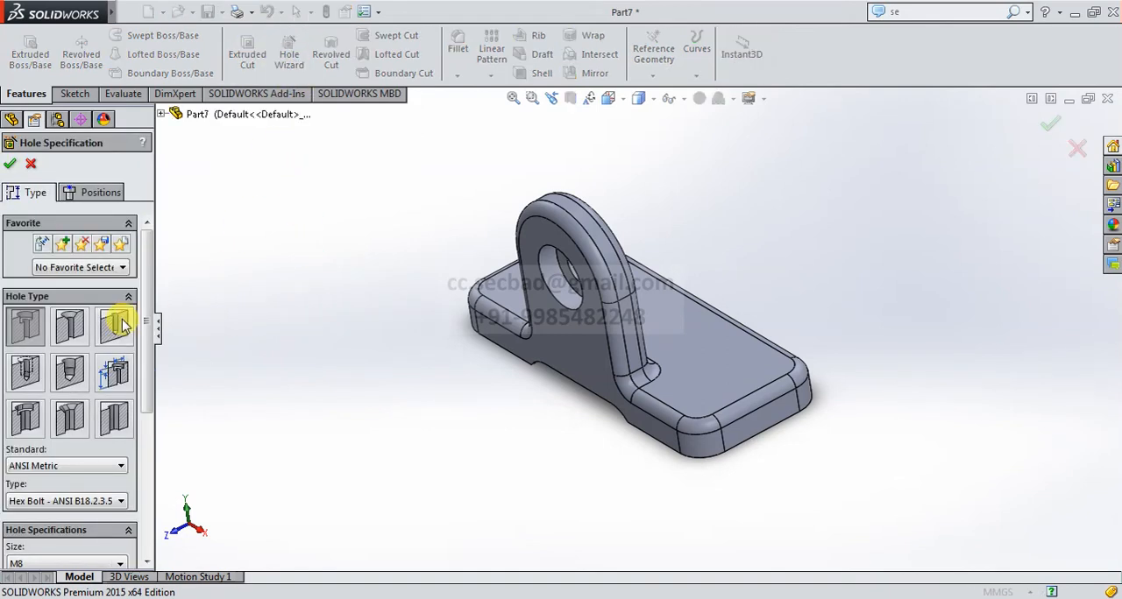
left_click(122, 325)
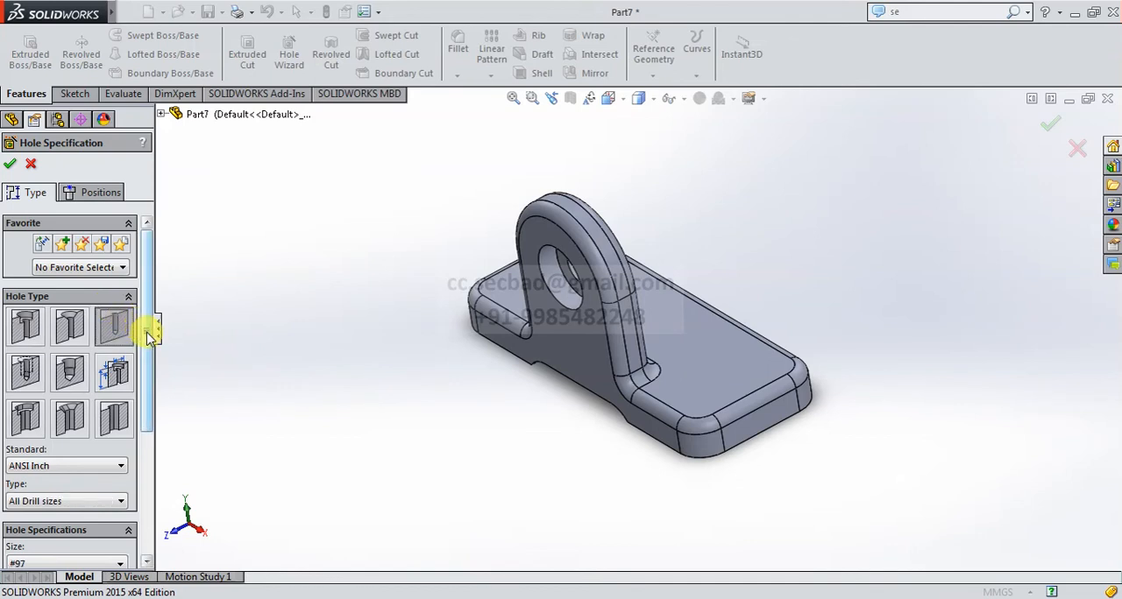
left_click_drag(153, 335, 137, 403)
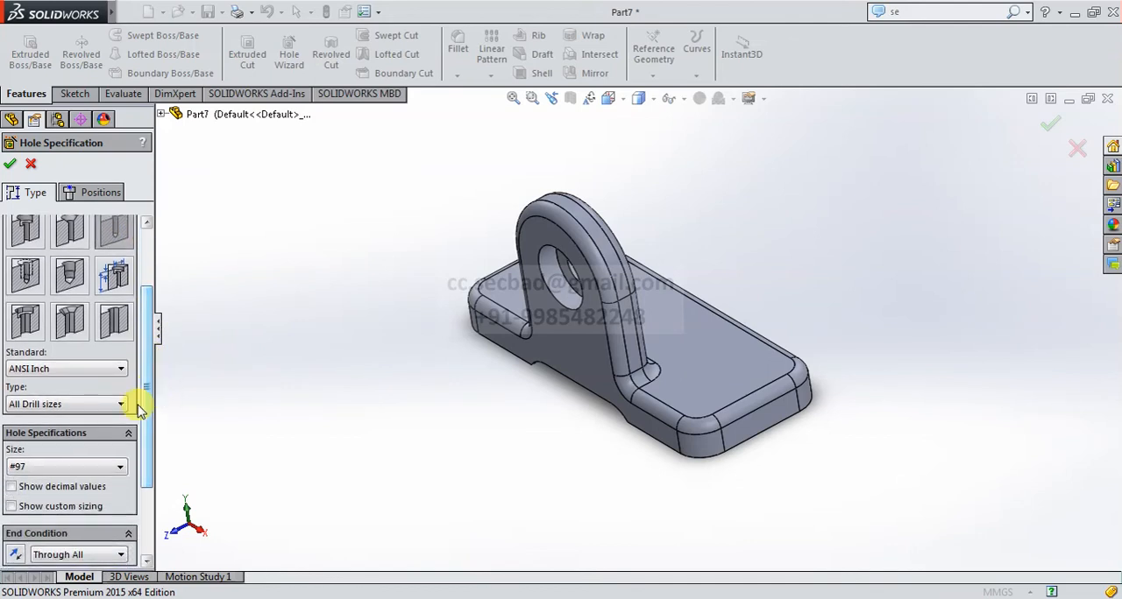
left_click(107, 469)
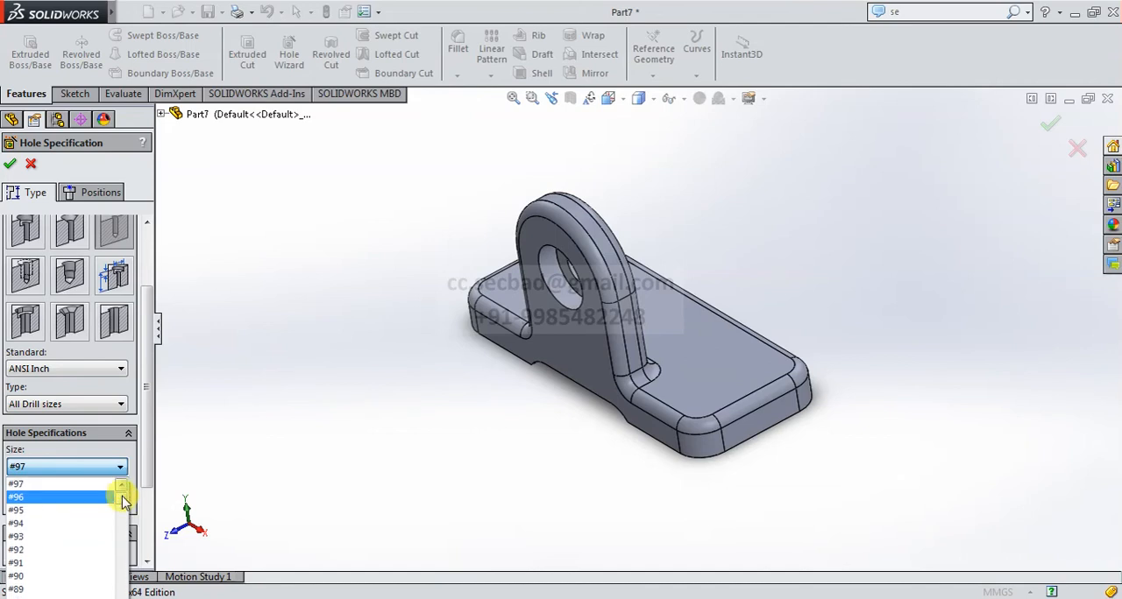
left_click_drag(122, 501, 136, 580)
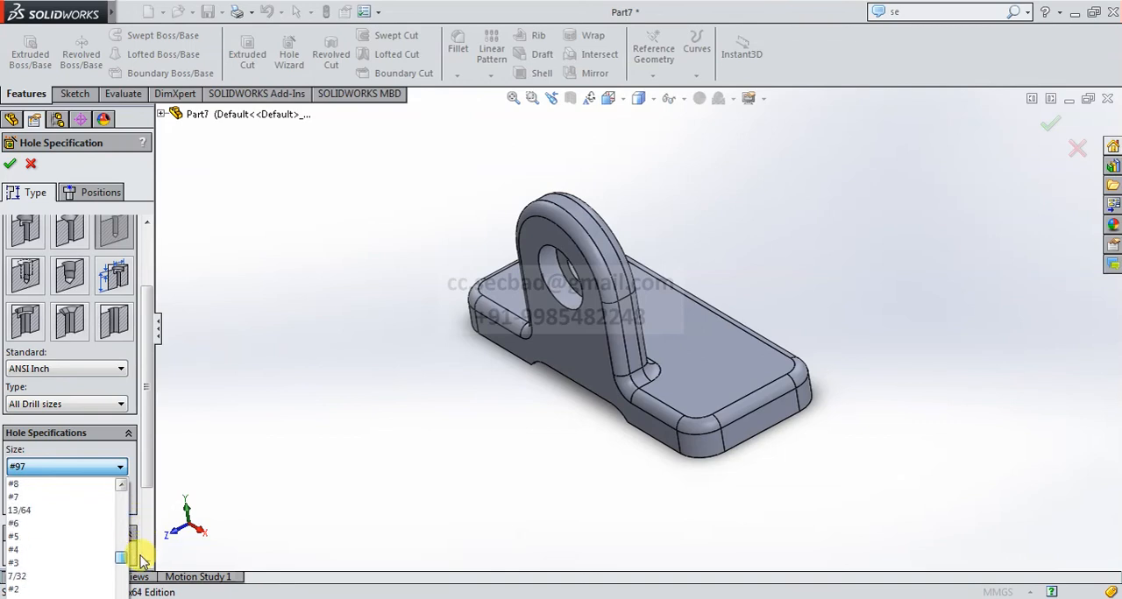
left_click(38, 498)
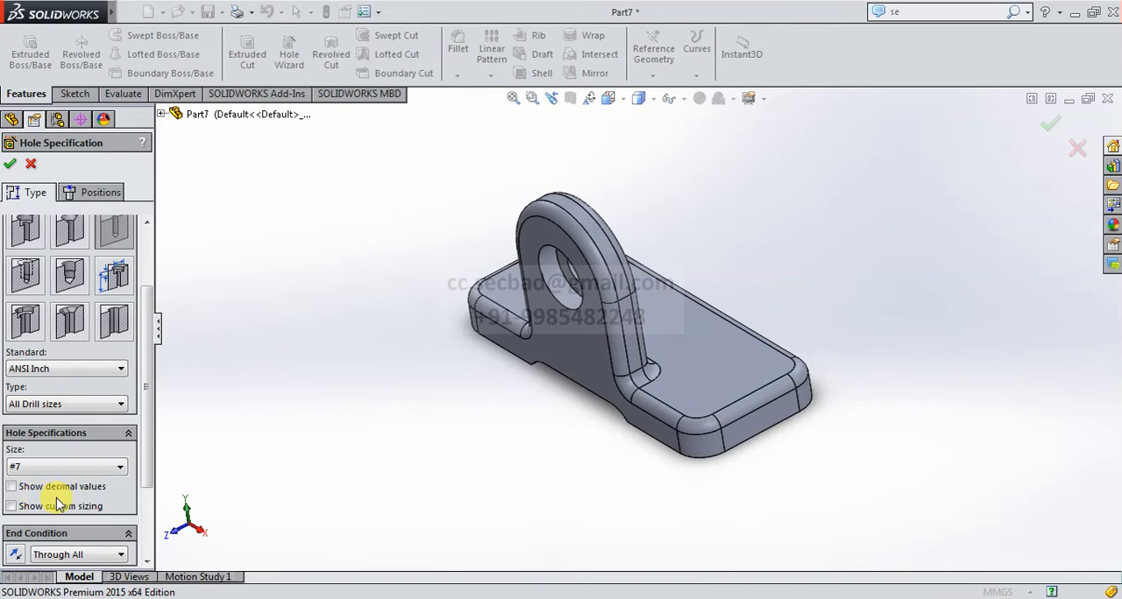
Place the #7 holes on the base plate's top face, concentric with its two rear corner arcs, and create them.
left_click(88, 193)
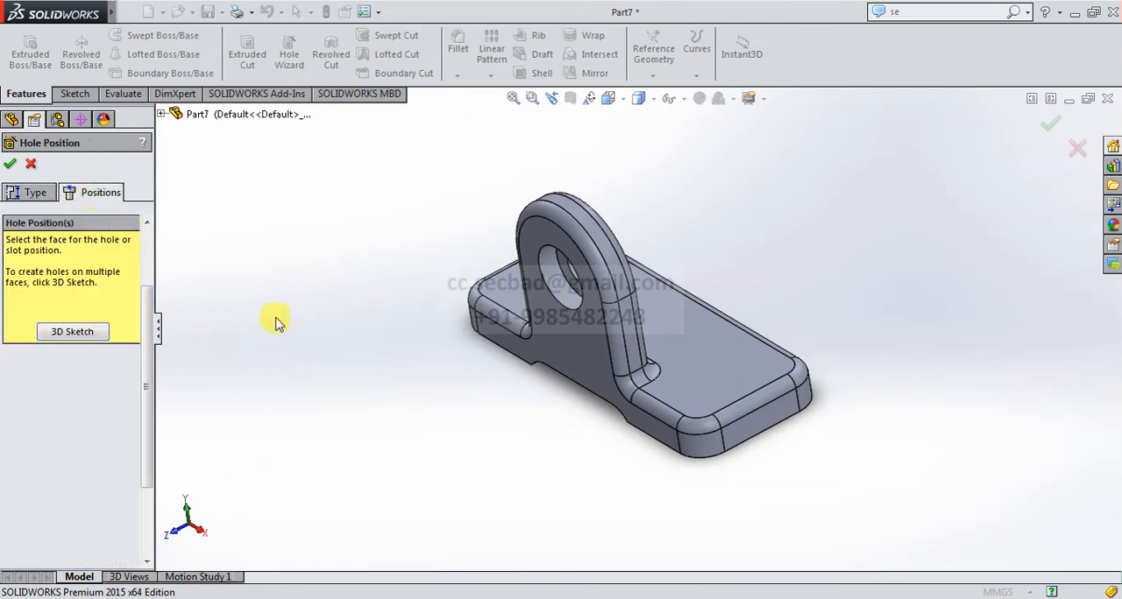
middle_click_drag(460, 400, 514, 508)
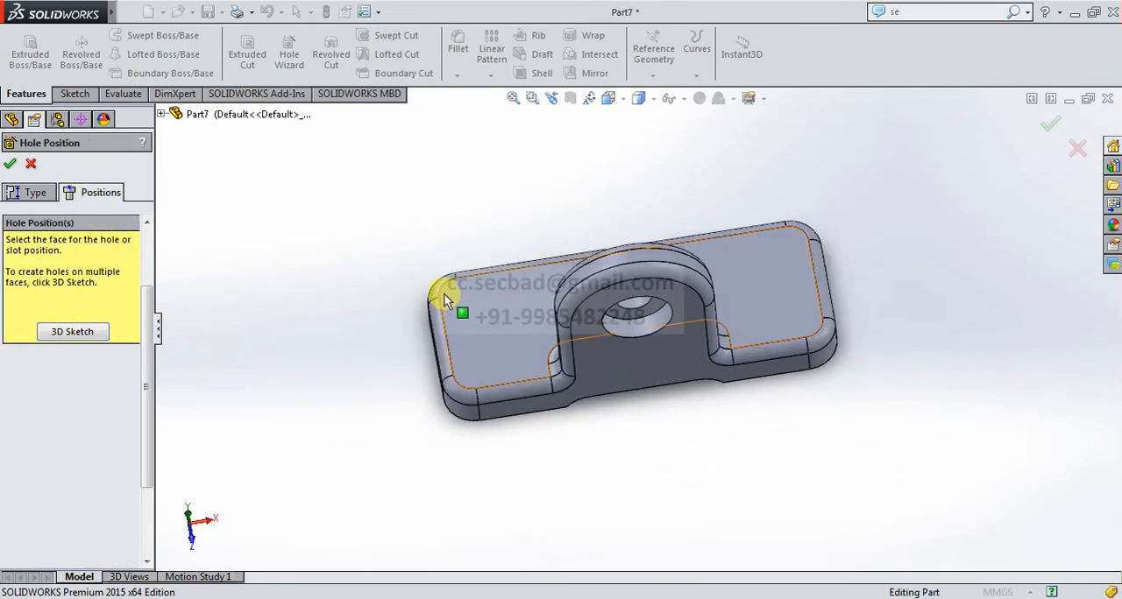
scroll(446, 295, "down", 5)
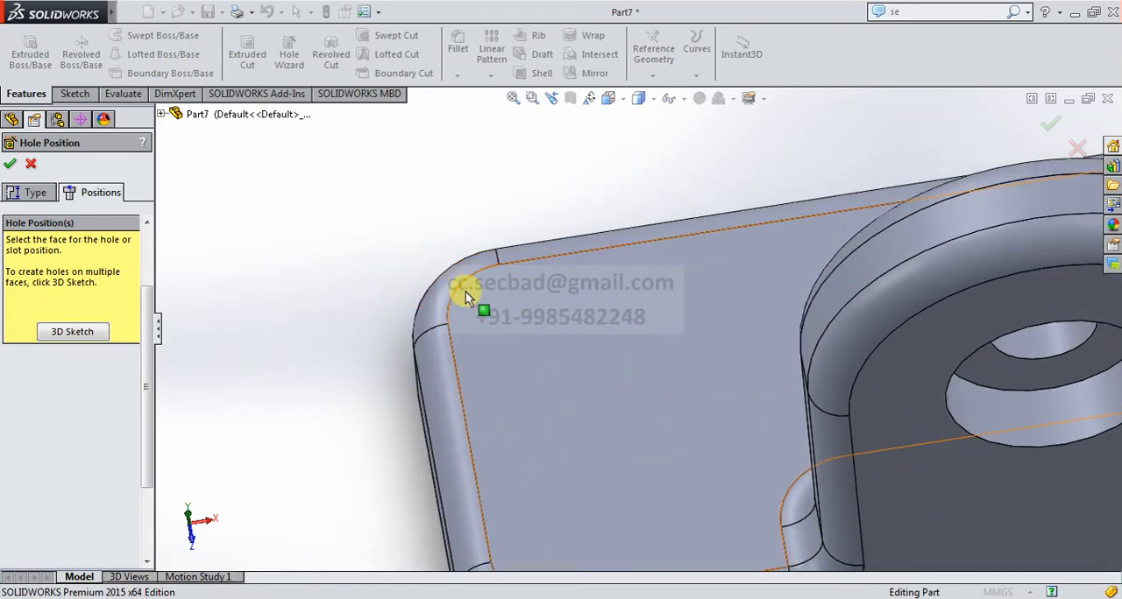
left_click(489, 304)
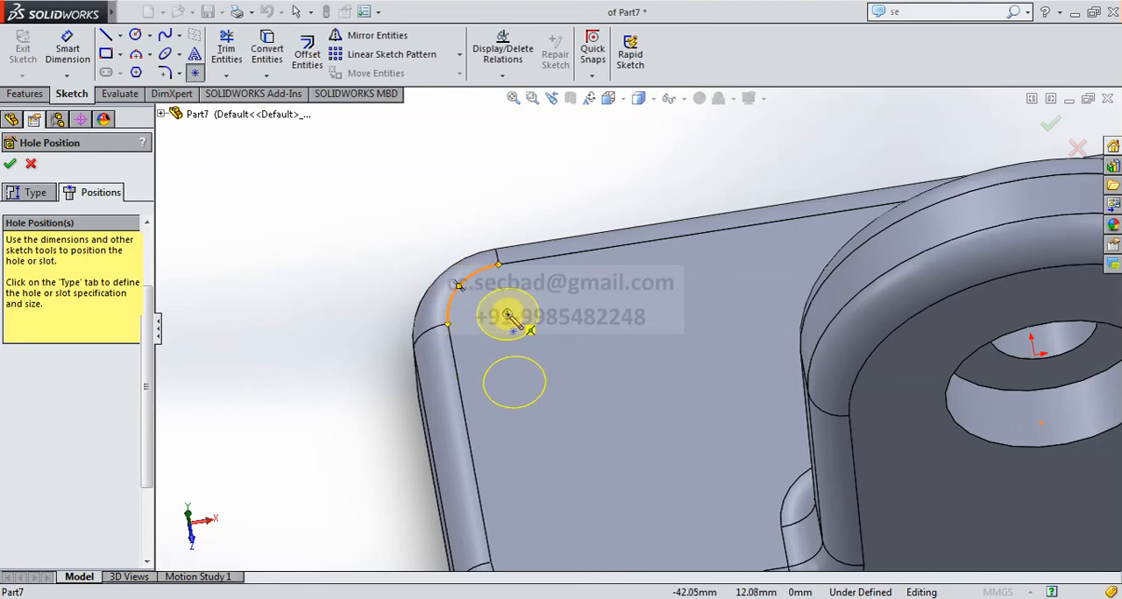
middle_click_drag(514, 406, 947, 265)
scroll(942, 258, "down", 2)
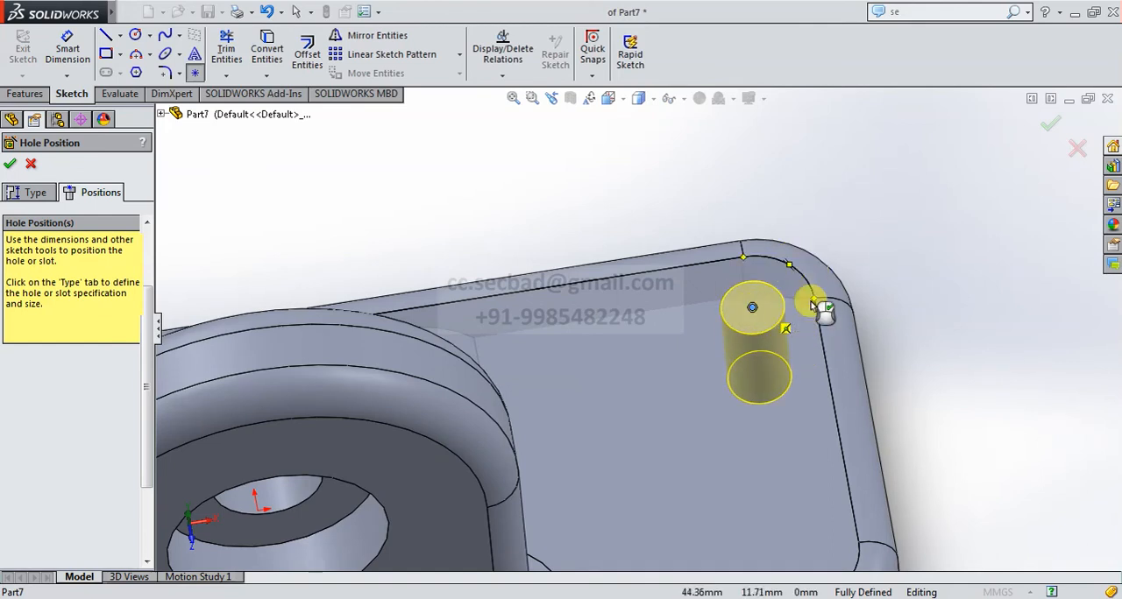
left_click(1049, 131)
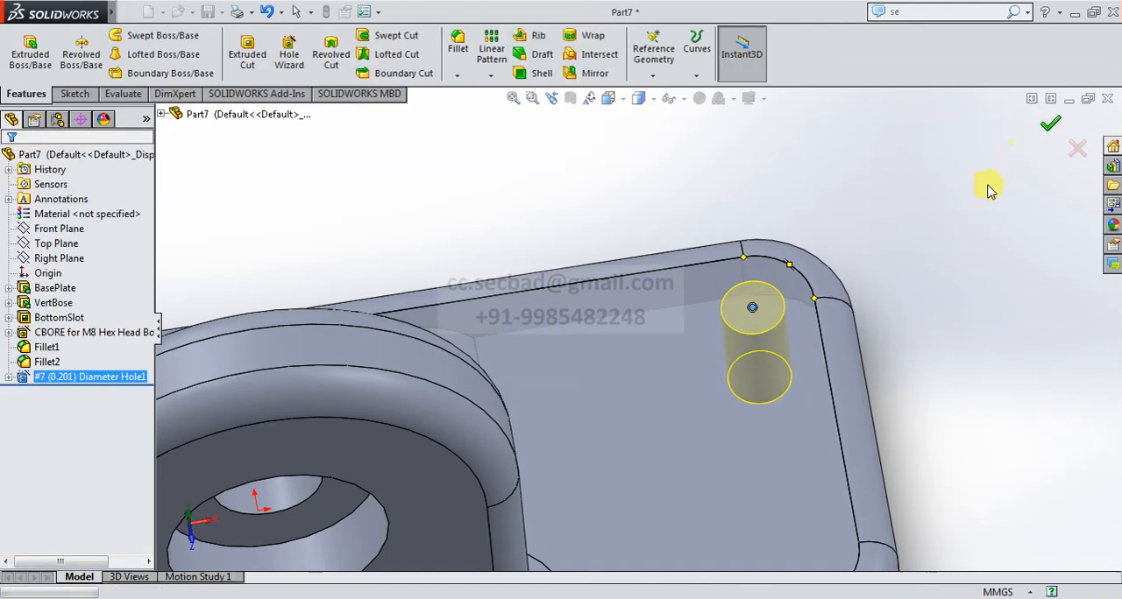
Inspect the two drilled base plate holes from several angles and return to the isometric view.
middle_click_drag(916, 255, 926, 350)
scroll(926, 351, "up", 5)
scroll(401, 381, "down", 5)
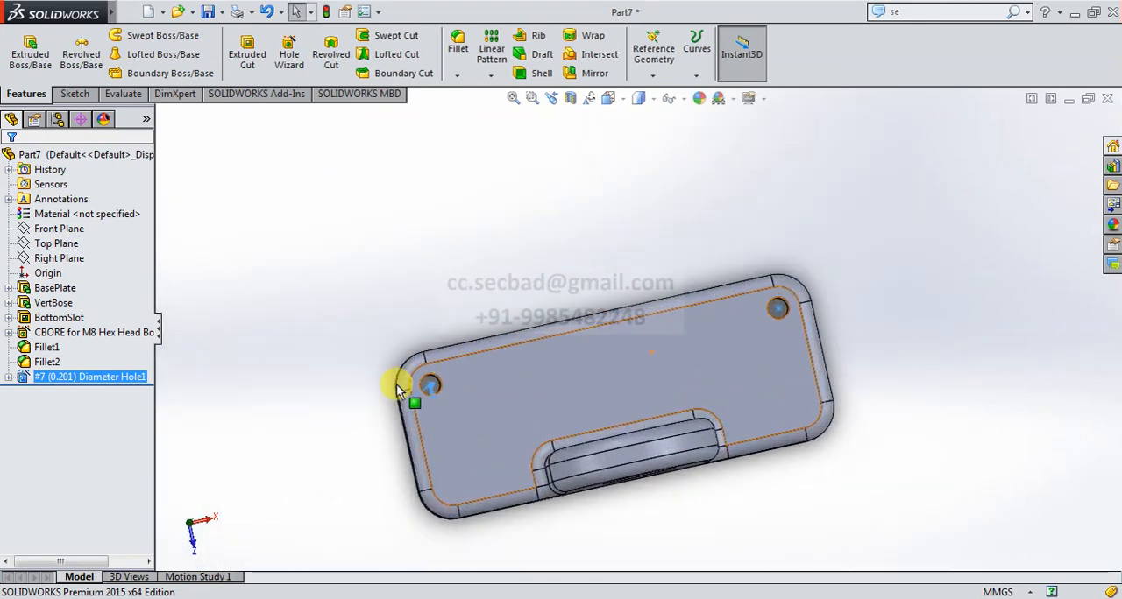
left_click(549, 278)
middle_click_drag(784, 421, 761, 380)
scroll(761, 380, "up", 3)
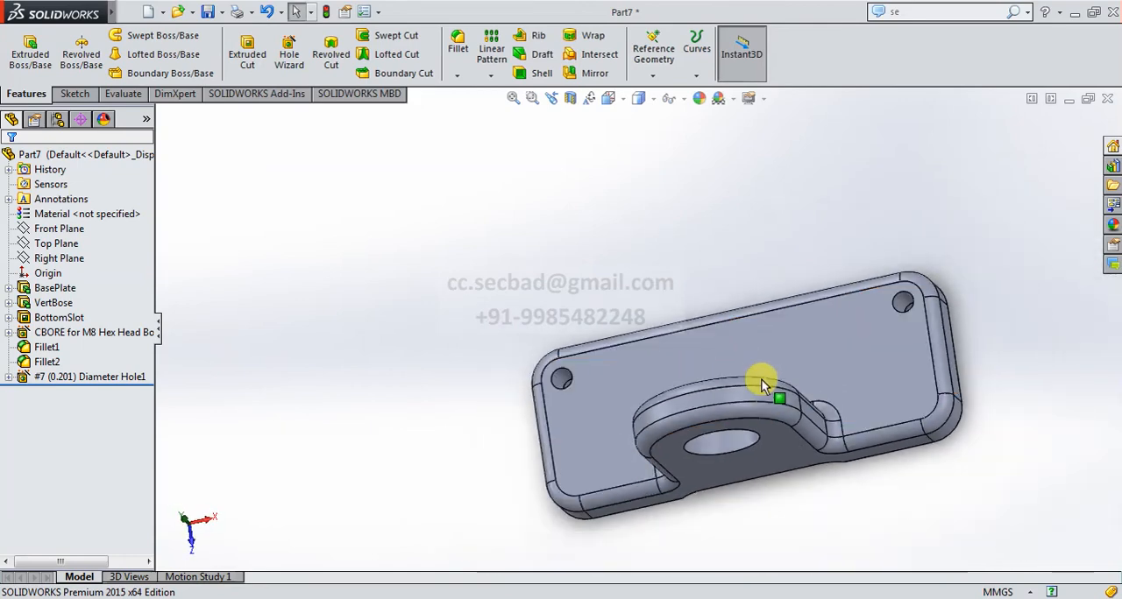
left_click(609, 98)
left_click(692, 141)
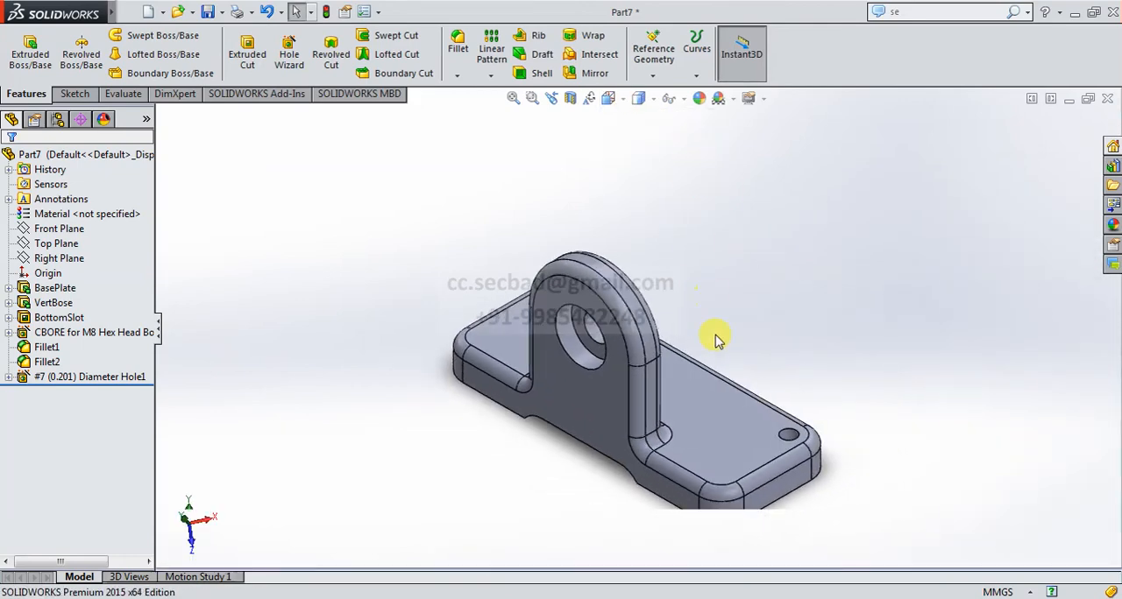
middle_click_drag(759, 491, 714, 280)
left_click(609, 98)
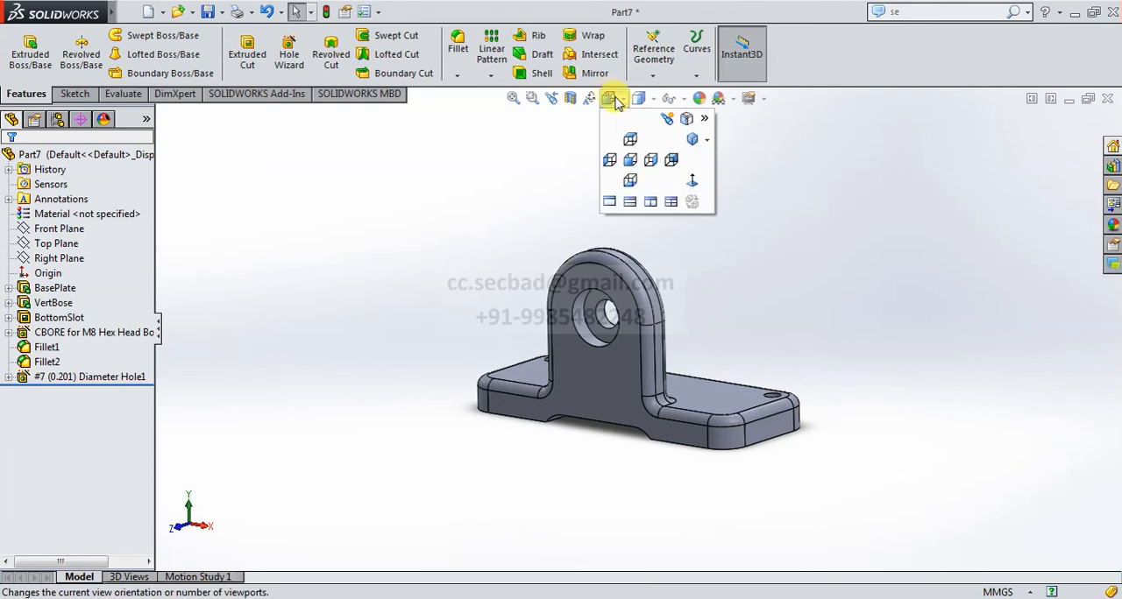
left_click(689, 139)
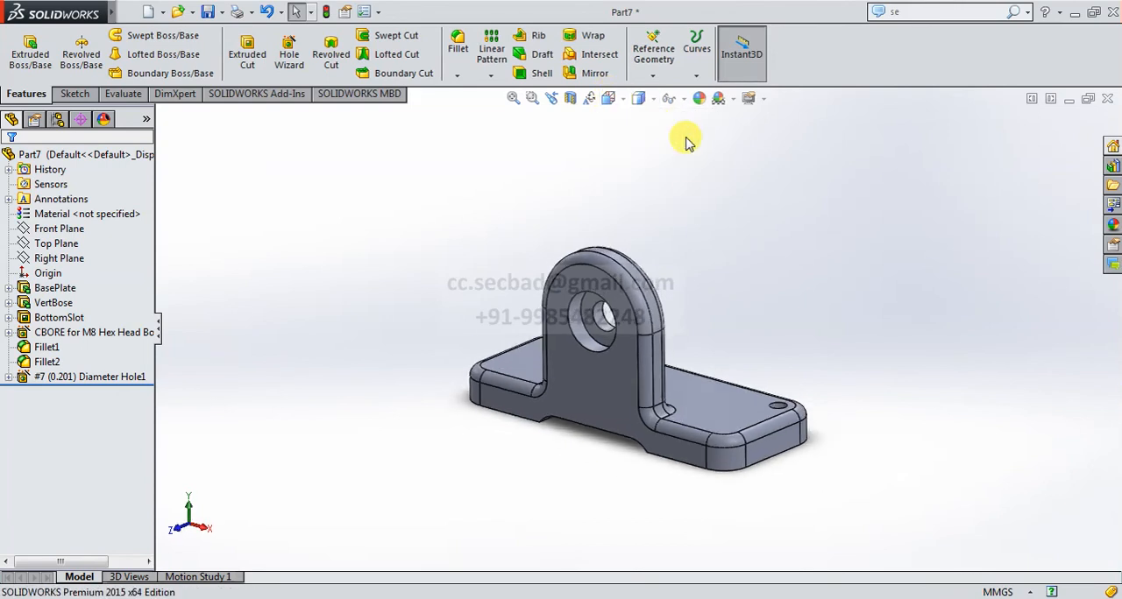
Examine the bracket in Hidden Lines Removed, Wireframe and Hidden Lines Visible styles, and return to Shaded With Edges.
left_click(639, 100)
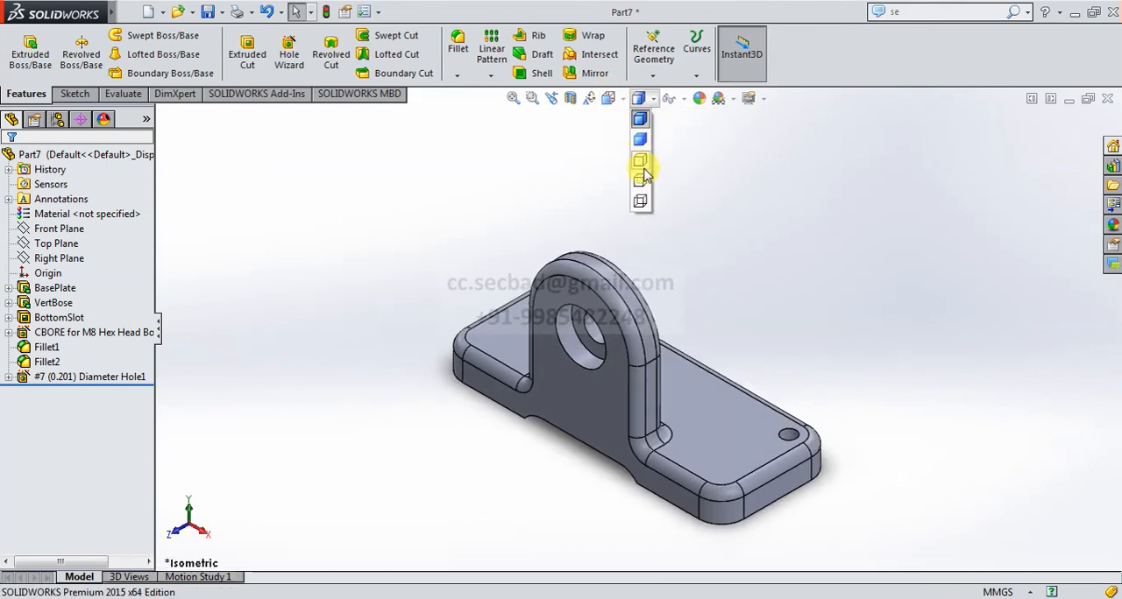
left_click(643, 165)
left_click(642, 98)
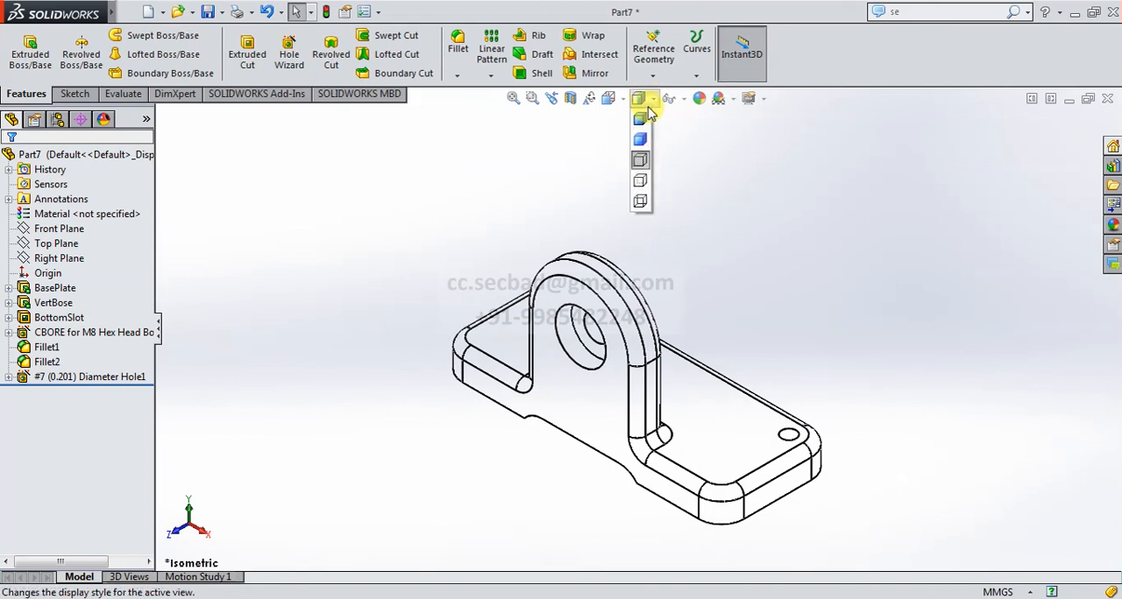
left_click(642, 203)
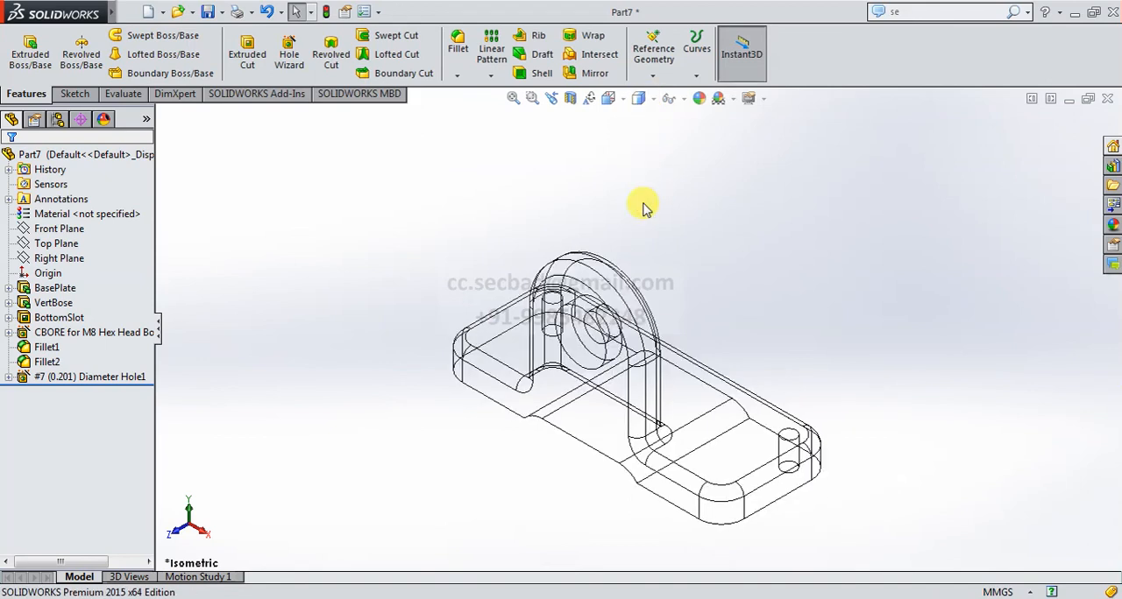
left_click(641, 99)
left_click(643, 184)
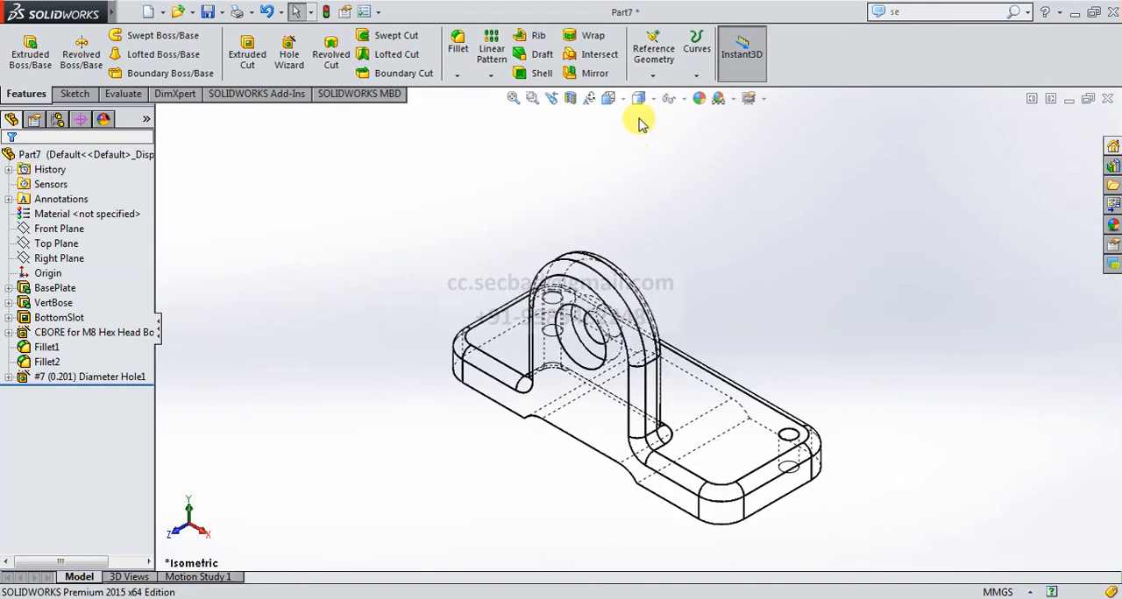
middle_click_drag(681, 242, 709, 304)
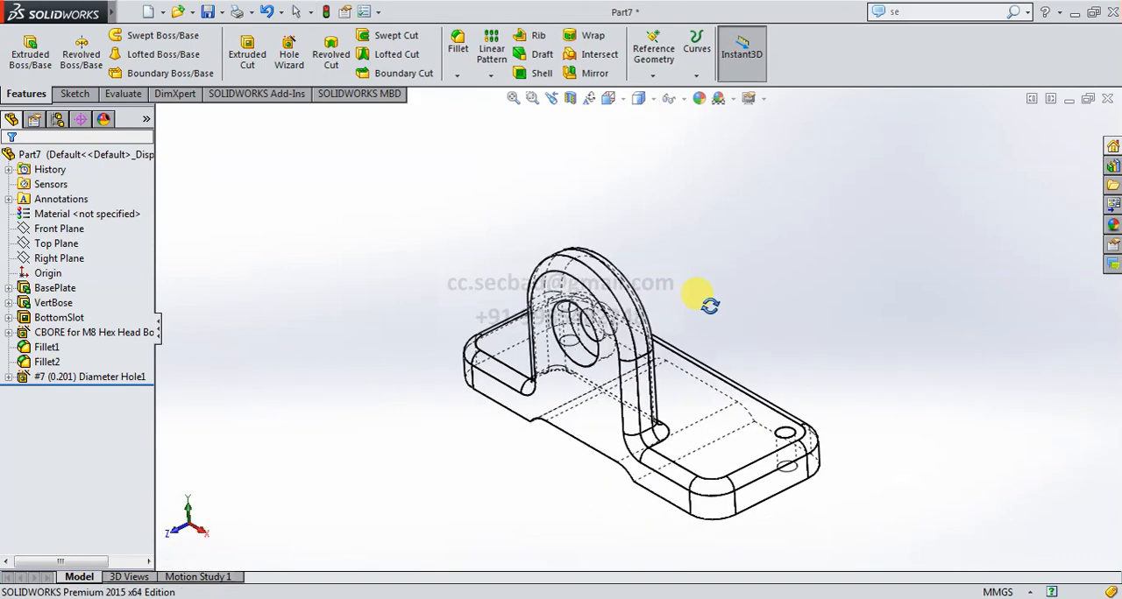
left_click(639, 99)
left_click(642, 114)
middle_click_drag(740, 308, 751, 270)
scroll(716, 321, "up", 3)
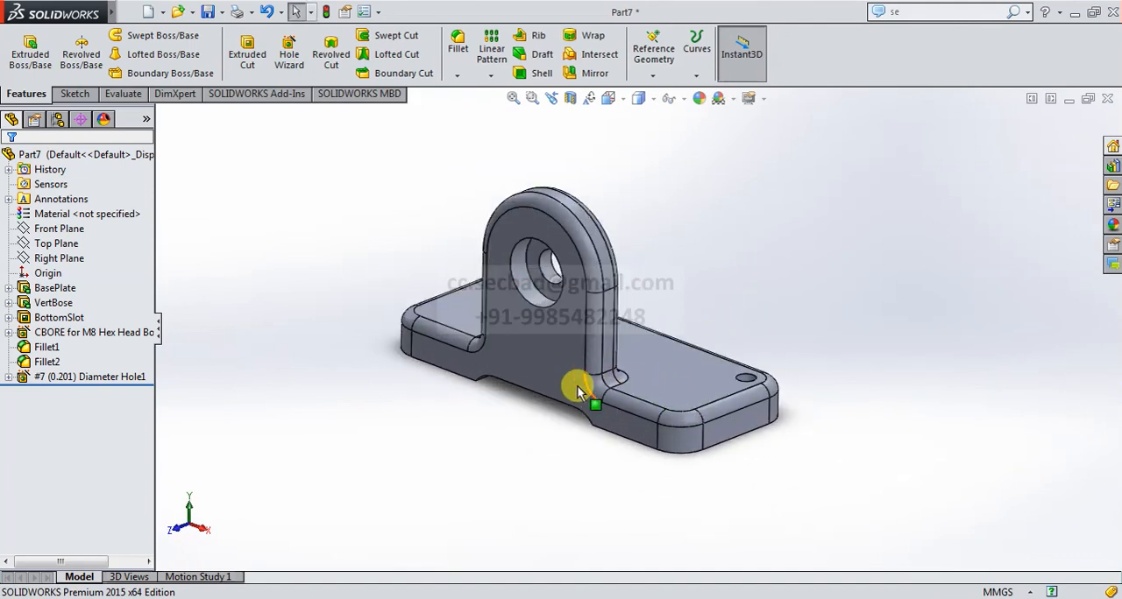
scroll(458, 263, "down", 4)
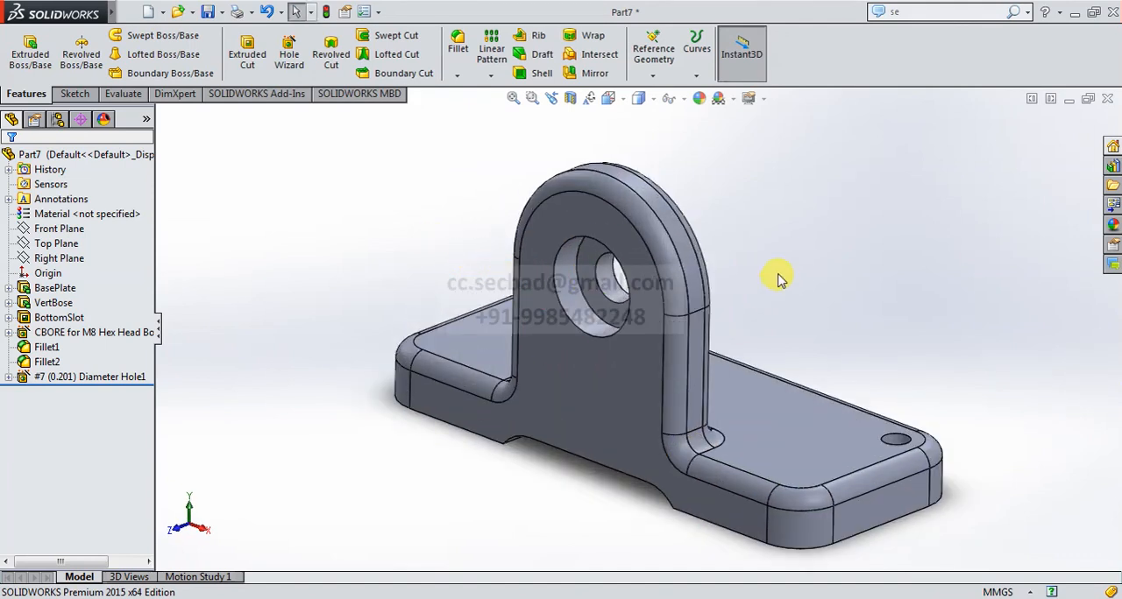